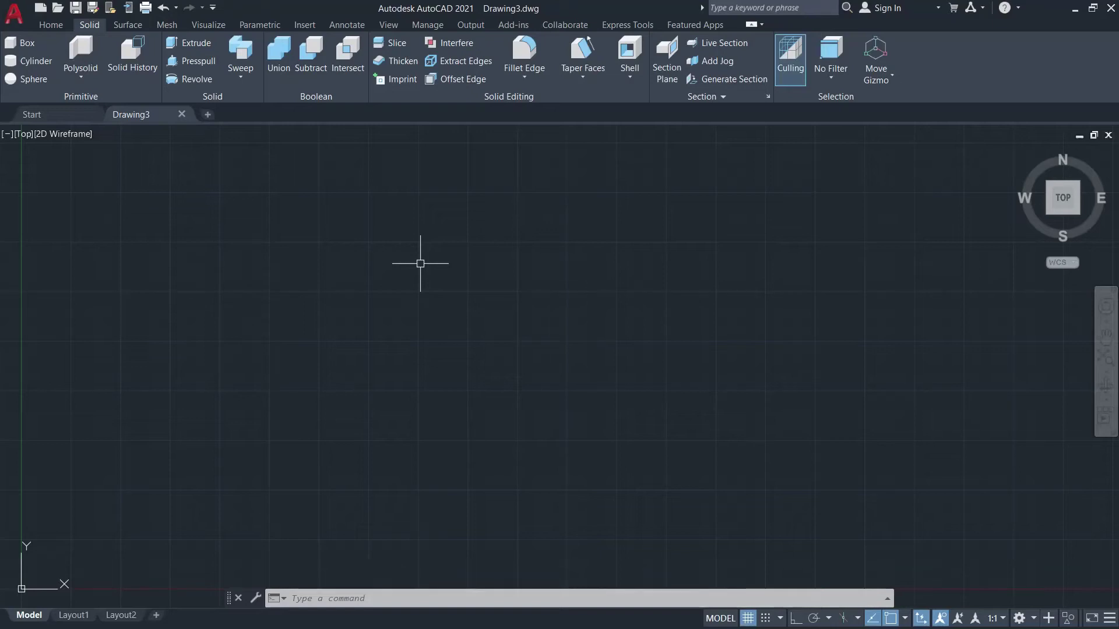
Draw a circle of radius 8.
{"action": "type", "text": "c"}
{"action": "key", "text": "Return"}
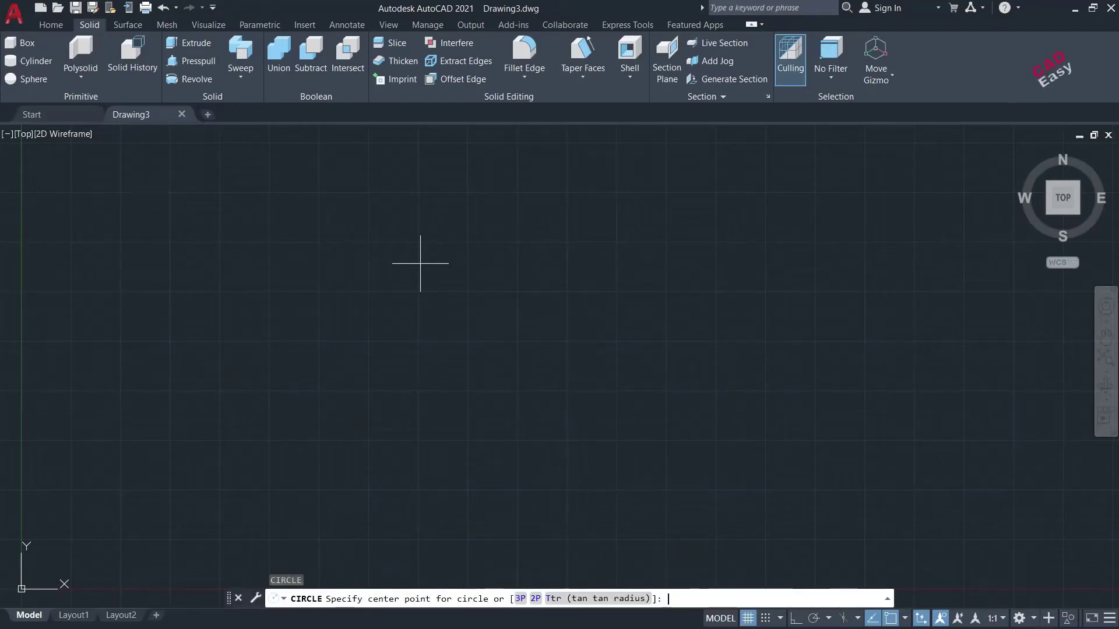
{"action": "left_click", "coordinate": [431, 272]}
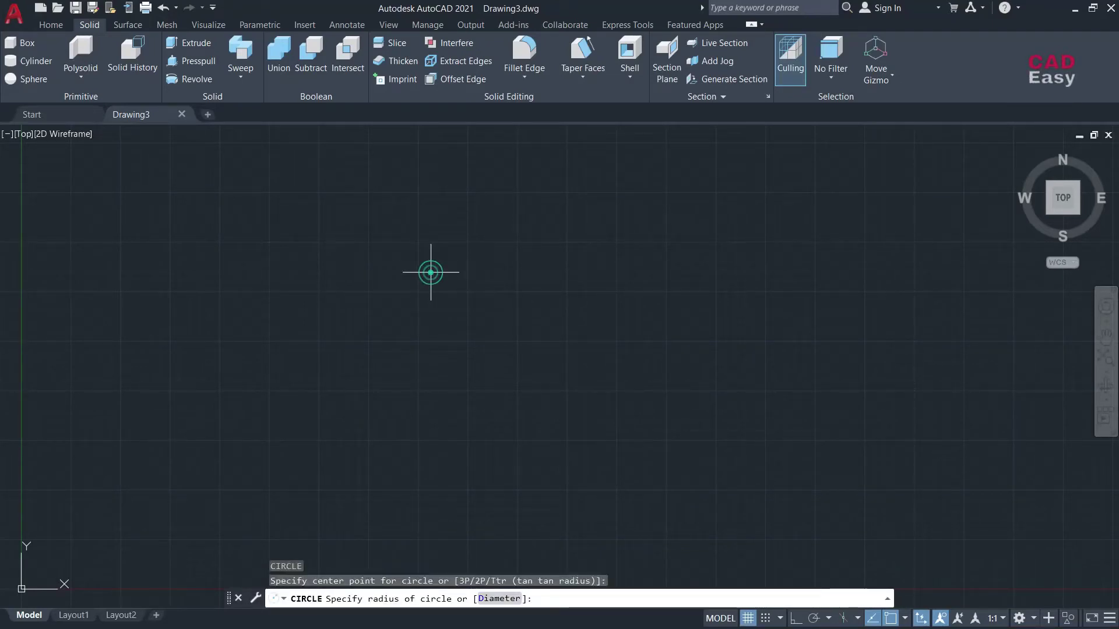
{"action": "type", "text": "8"}
{"action": "key", "text": "Return"}
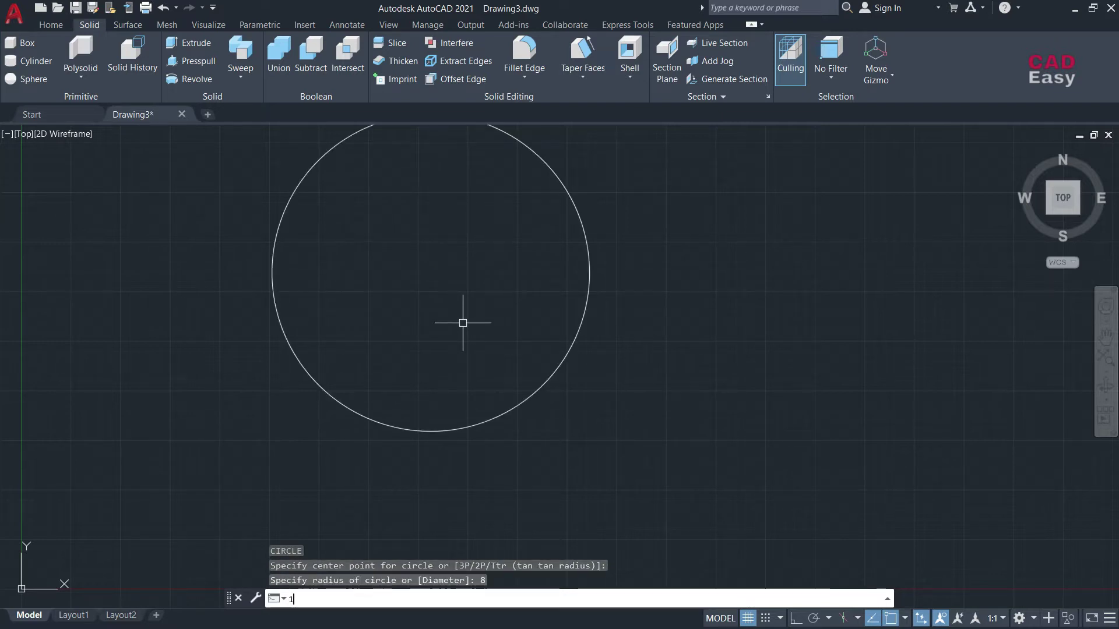
{"action": "type", "text": "1"}
{"action": "key", "text": "Return"}
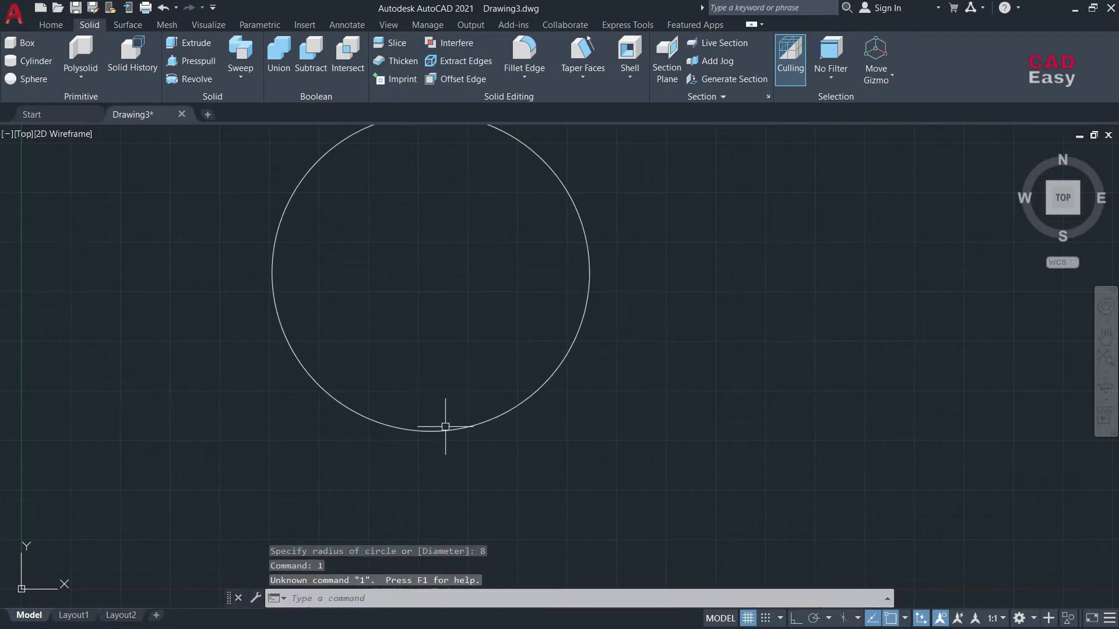
Draw a 1.5-unit vertical line rising from the circle's bottom quadrant.
{"action": "type", "text": "1"}
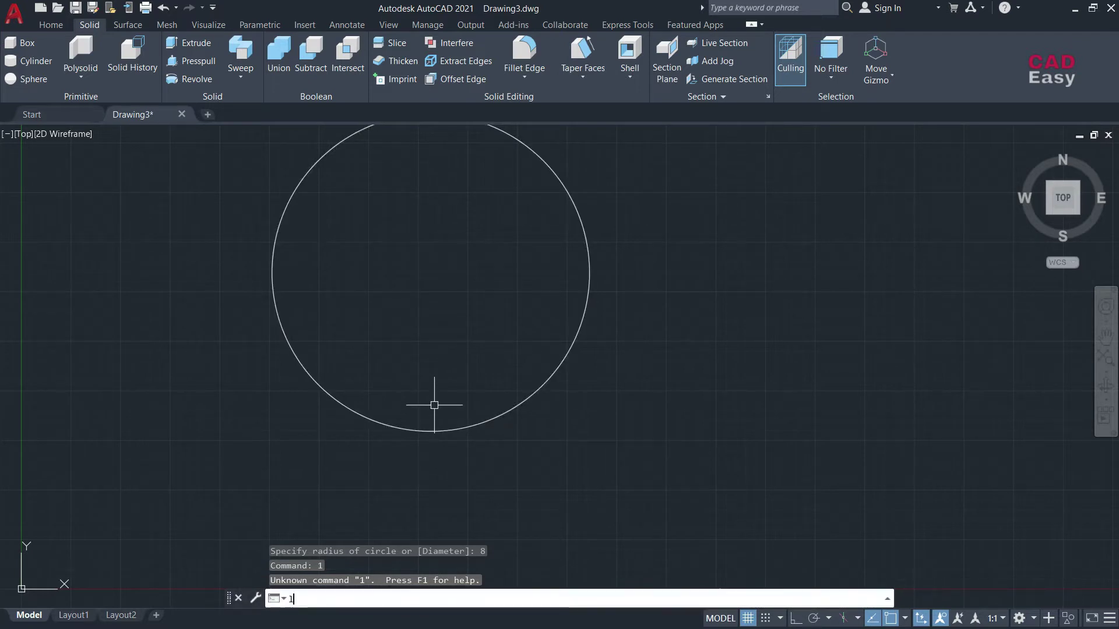
{"action": "key", "text": "Return"}
{"action": "left_click", "coordinate": [430, 432]}
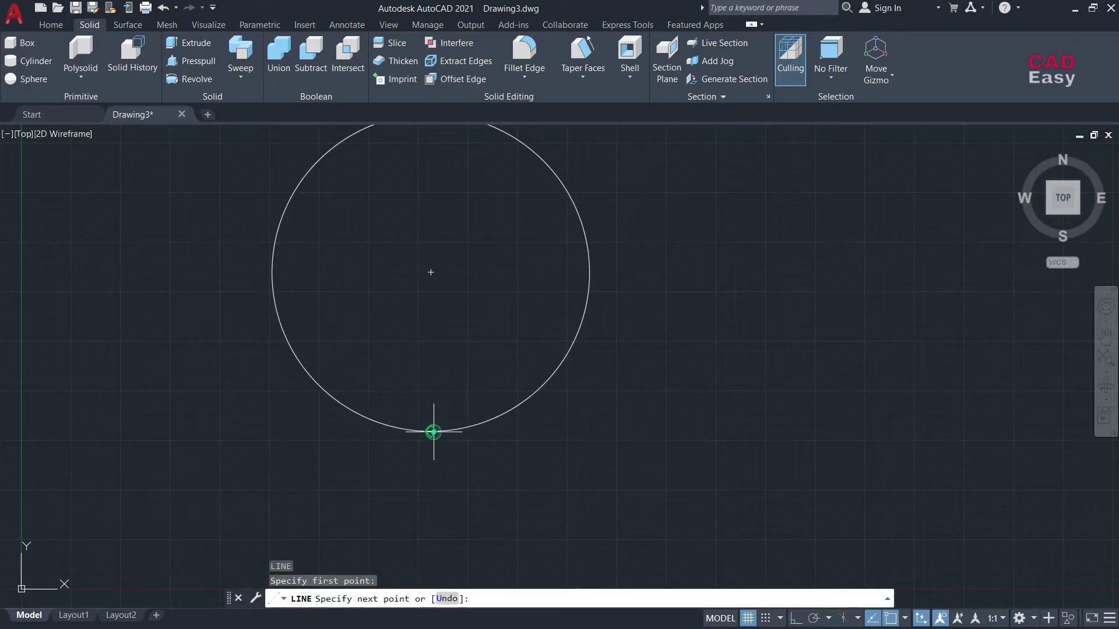
{"action": "type", "text": "1.5"}
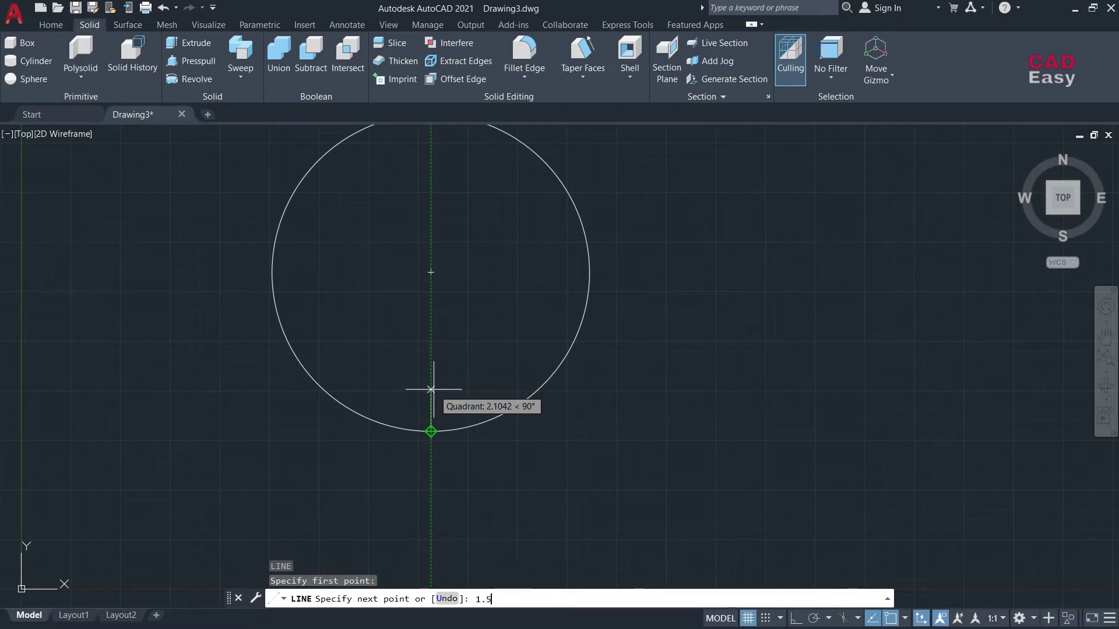
{"action": "key", "text": "Return"}
{"action": "key", "text": "Escape"}
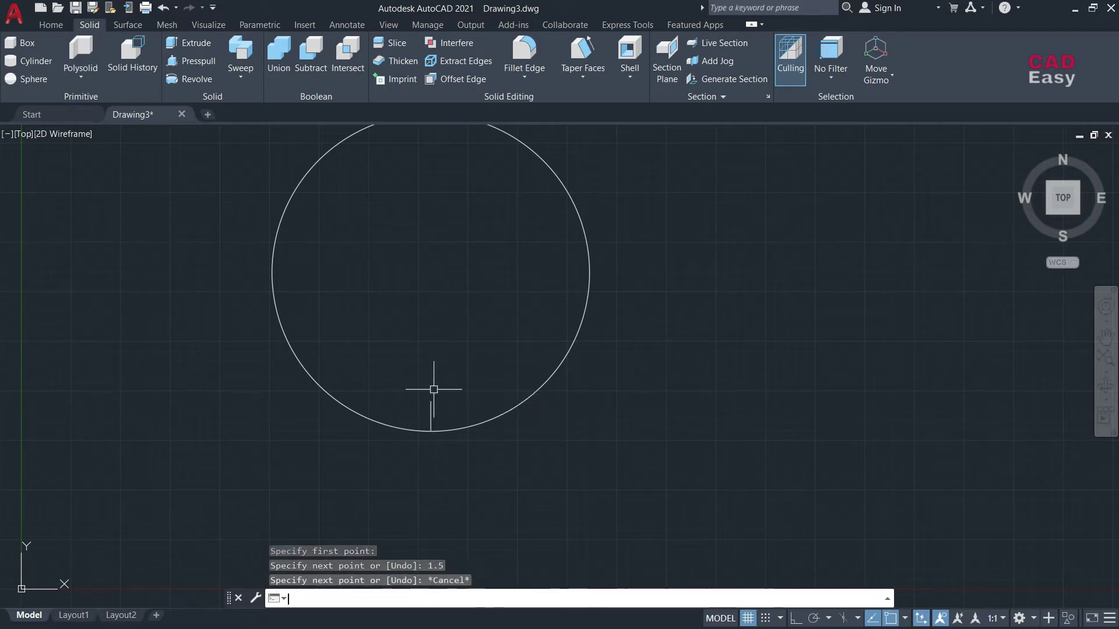
{"action": "type", "text": "c"}
{"action": "key", "text": "Return"}
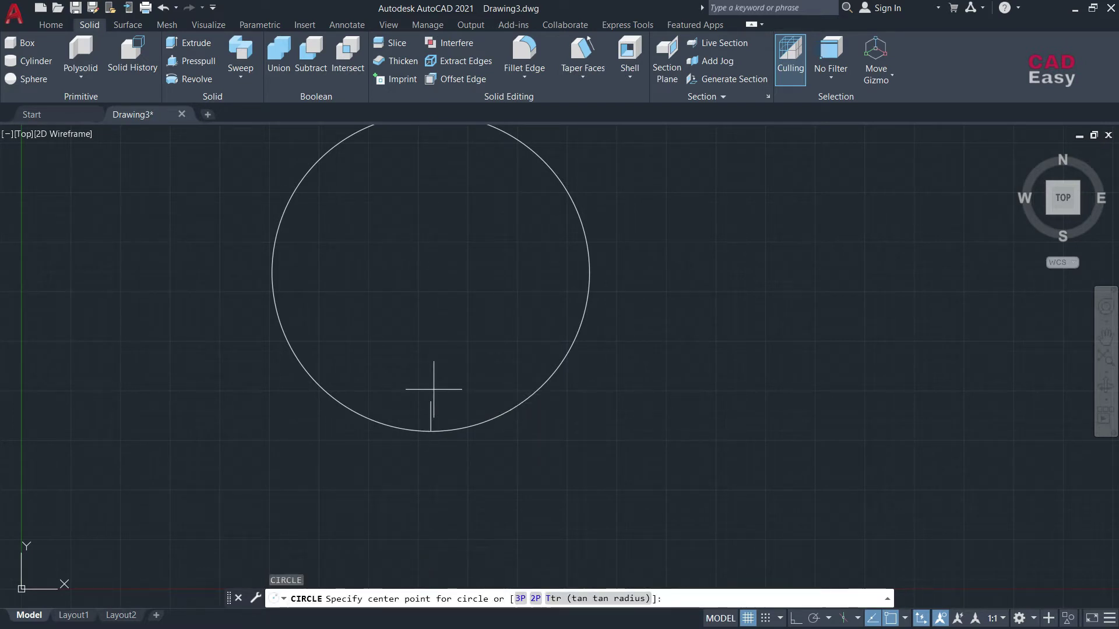
Draw concentric circles of radius 1.5 and 1.2 at the short line's top endpoint.
{"action": "left_click", "coordinate": [432, 401]}
{"action": "type", "text": "1.5"}
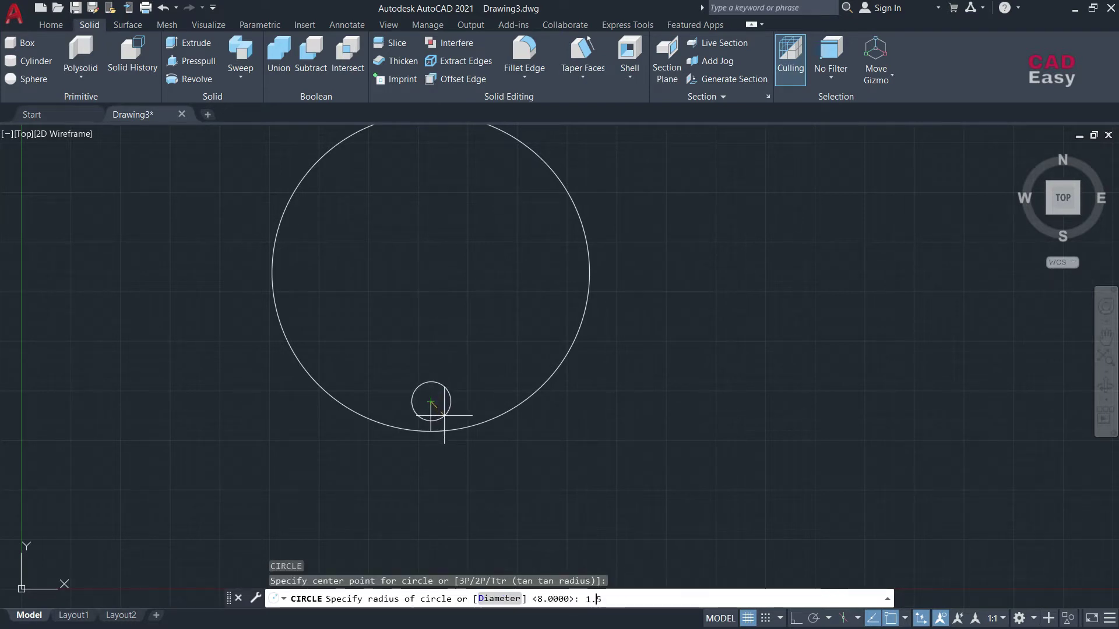
{"action": "key", "text": "Return"}
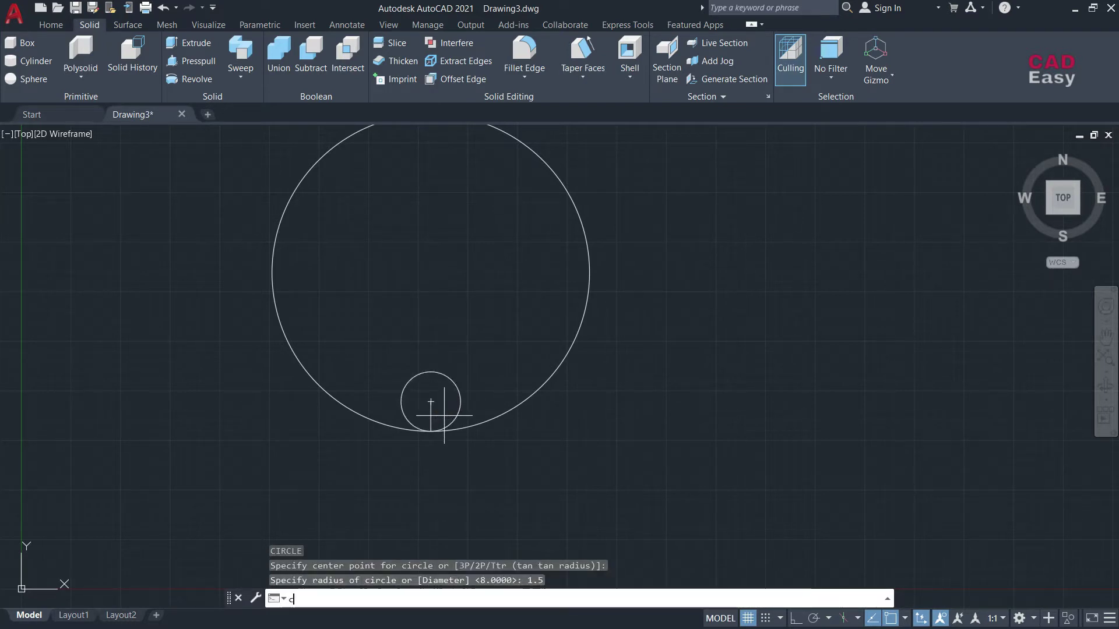
{"action": "key", "text": "Return"}
{"action": "left_click", "coordinate": [431, 401]}
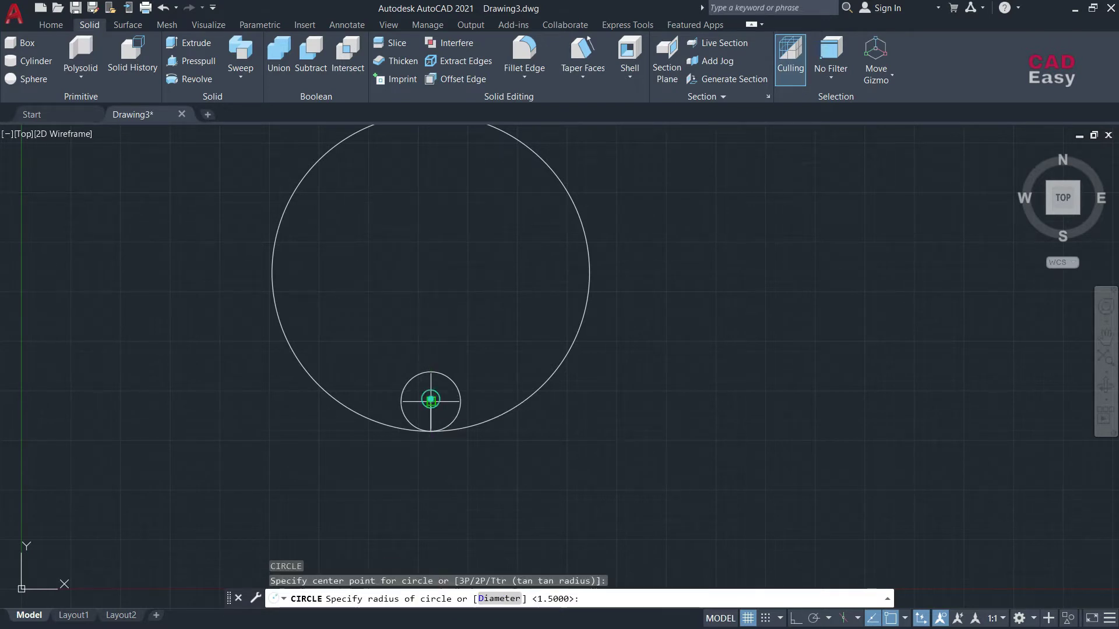
{"action": "type", "text": "1.2"}
{"action": "key", "text": "Return"}
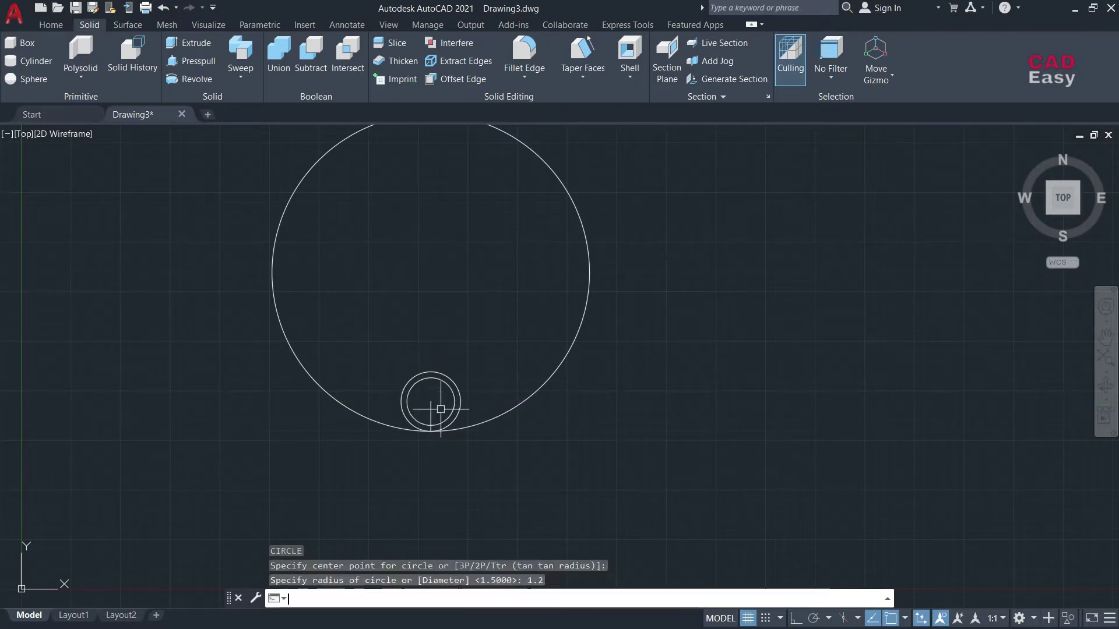
{"action": "key", "text": "Escape"}
{"action": "type", "text": "l"}
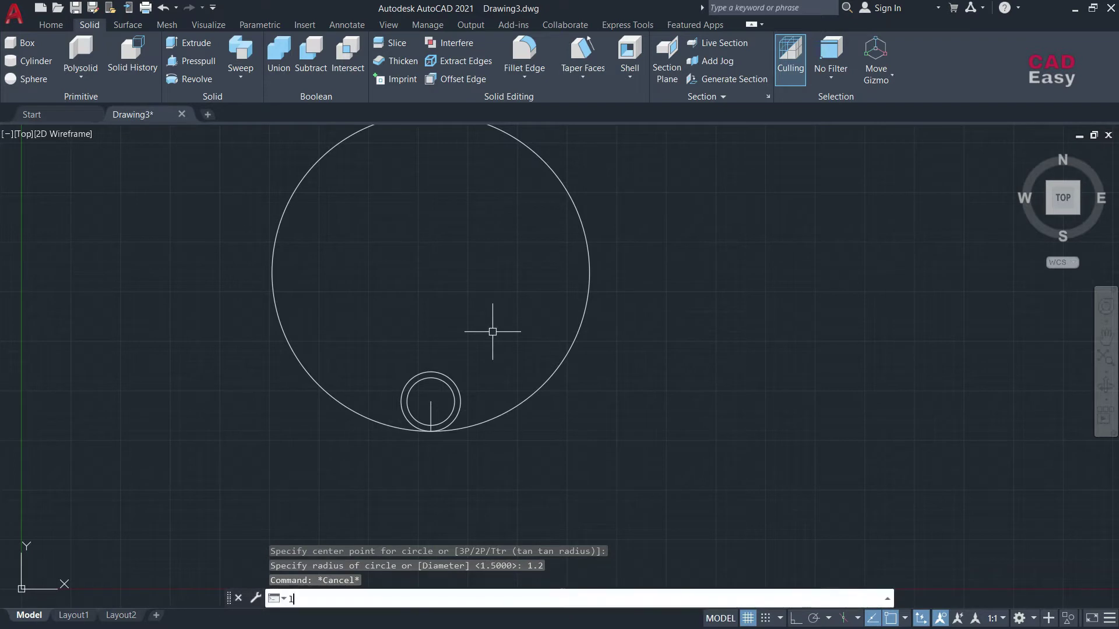
{"action": "key", "text": "Return"}
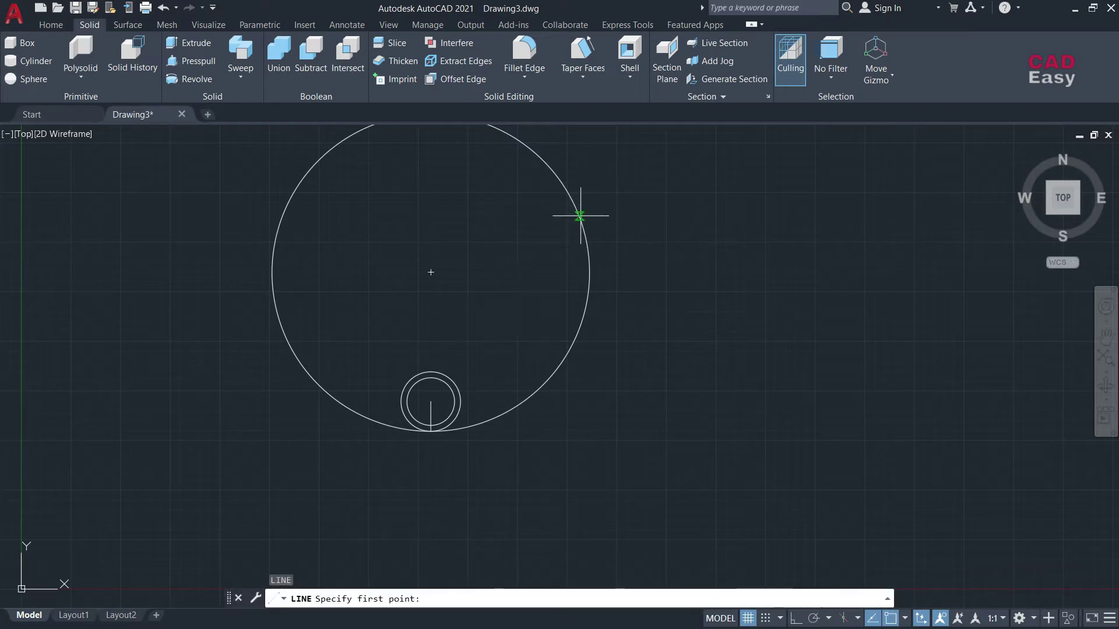
Draw a horizontal line in from the large circle, then a slanted leg tangent to the radius-1.5 circle.
{"action": "type", "text": "l"}
{"action": "key", "text": "Return"}
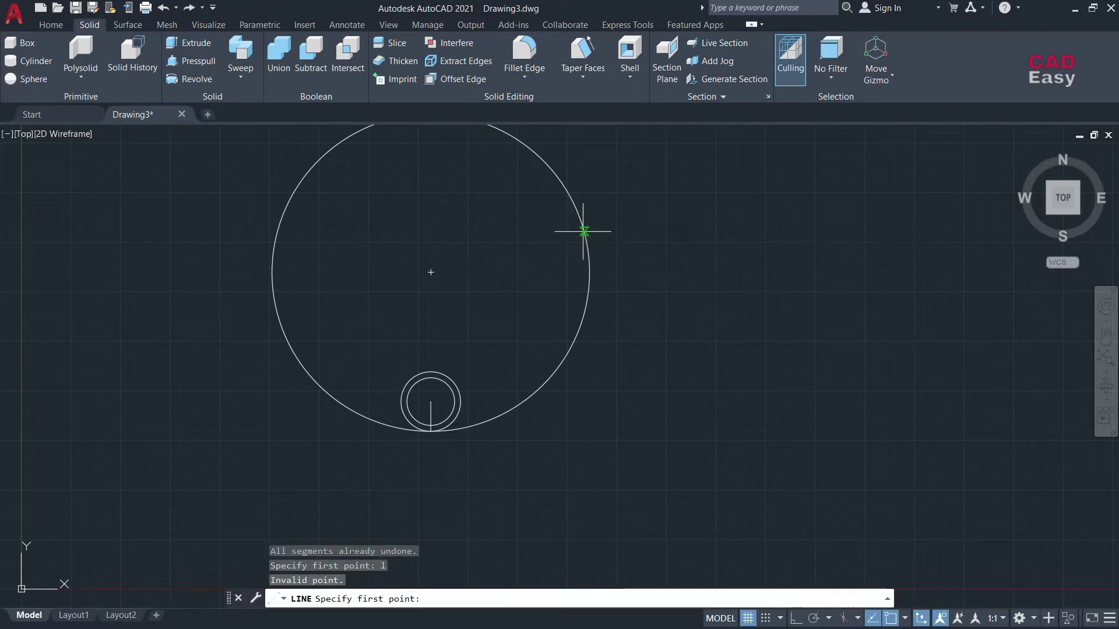
{"action": "left_click", "coordinate": [583, 232]}
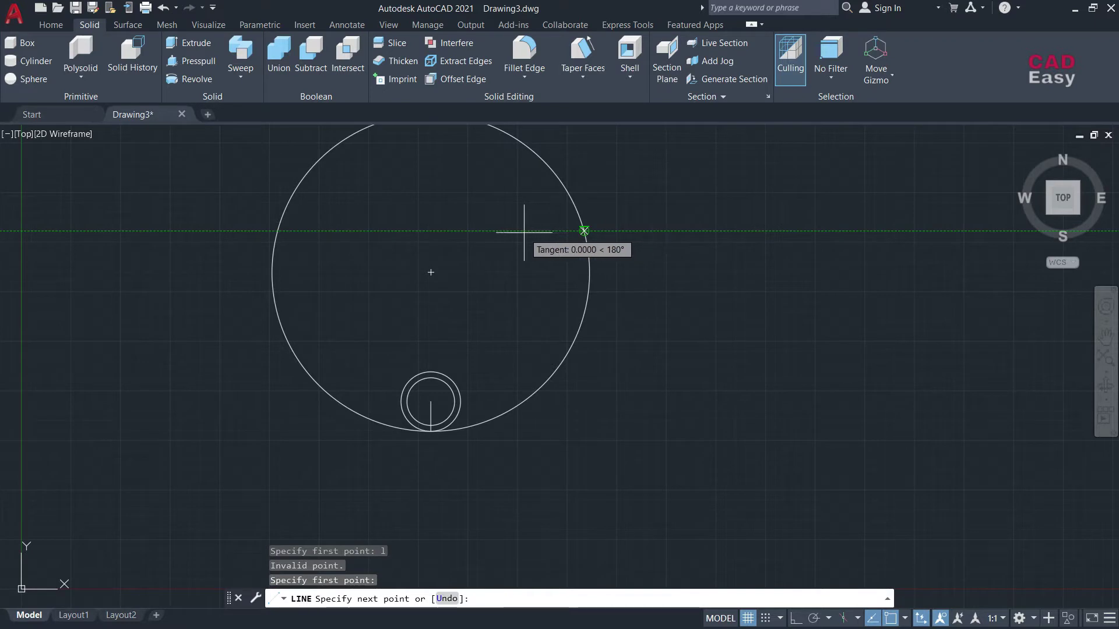
{"action": "key", "text": "F8"}
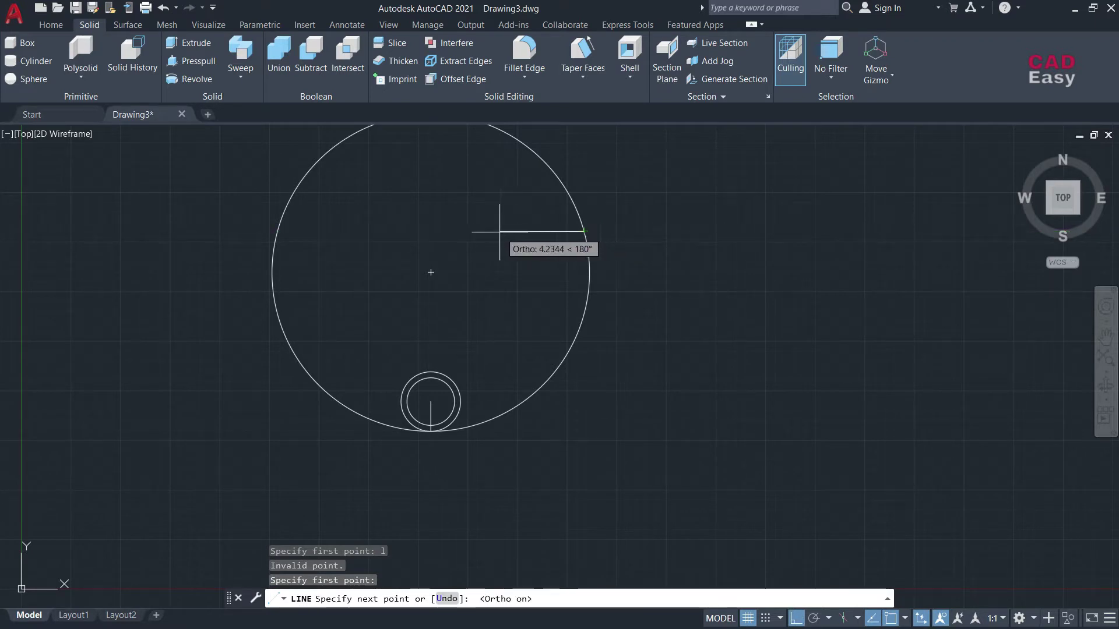
{"action": "left_click", "coordinate": [494, 231]}
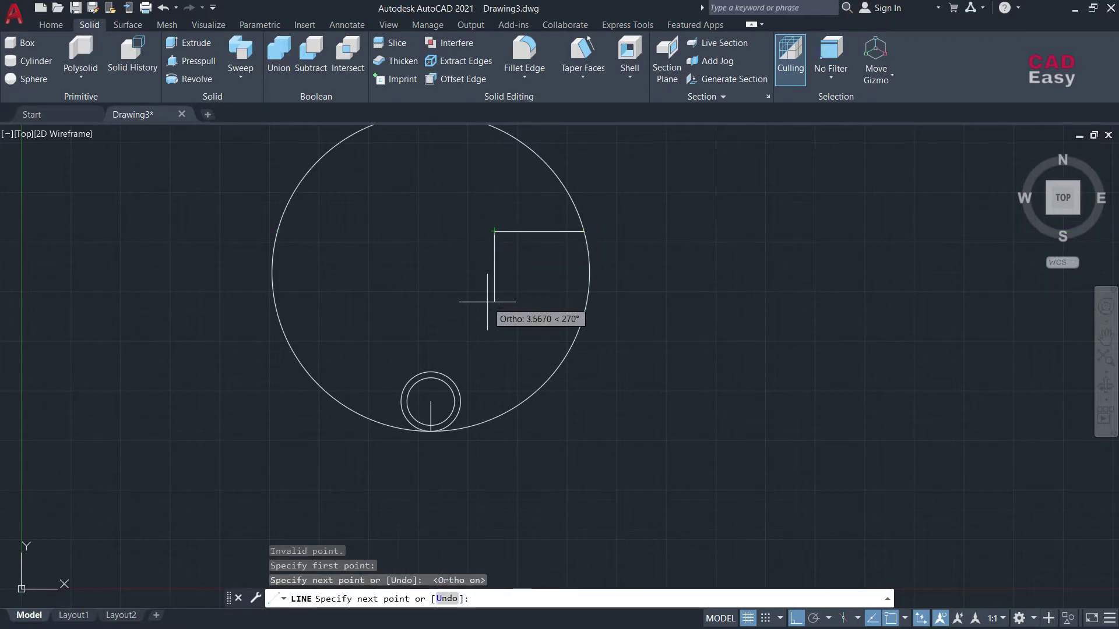
{"action": "key", "text": "F8"}
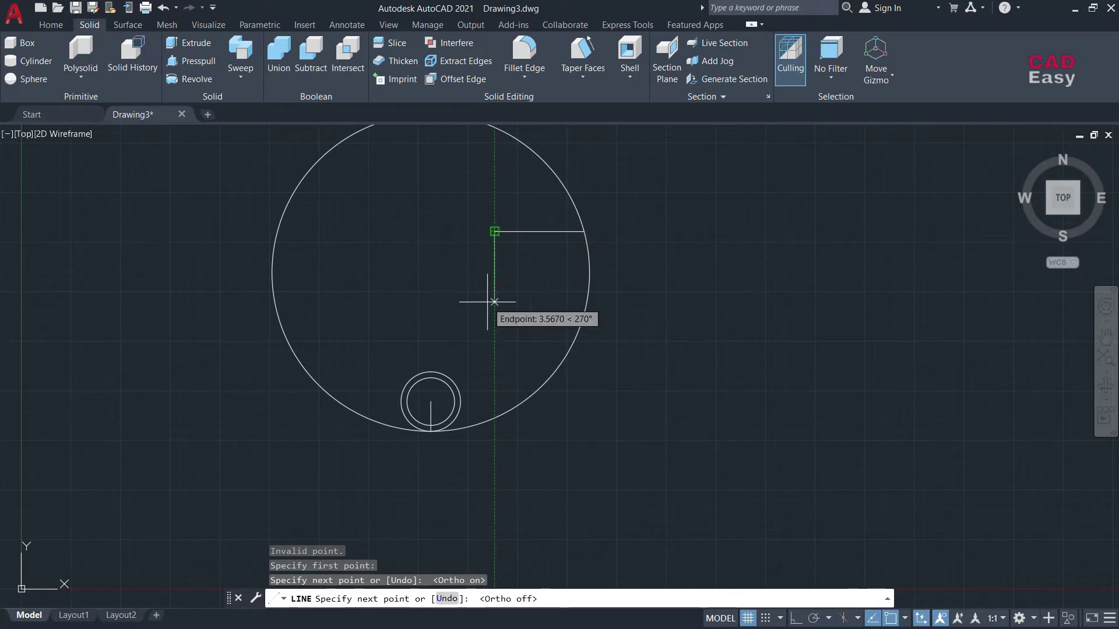
{"action": "left_click", "coordinate": [460, 406]}
{"action": "key", "text": "Escape"}
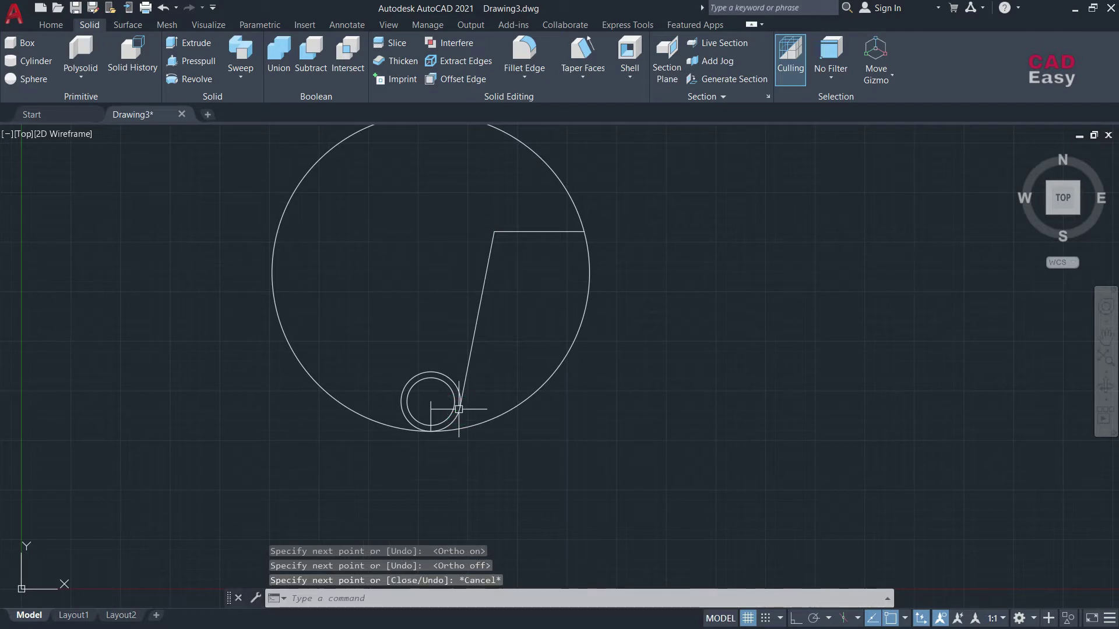
{"action": "left_click", "coordinate": [469, 361]}
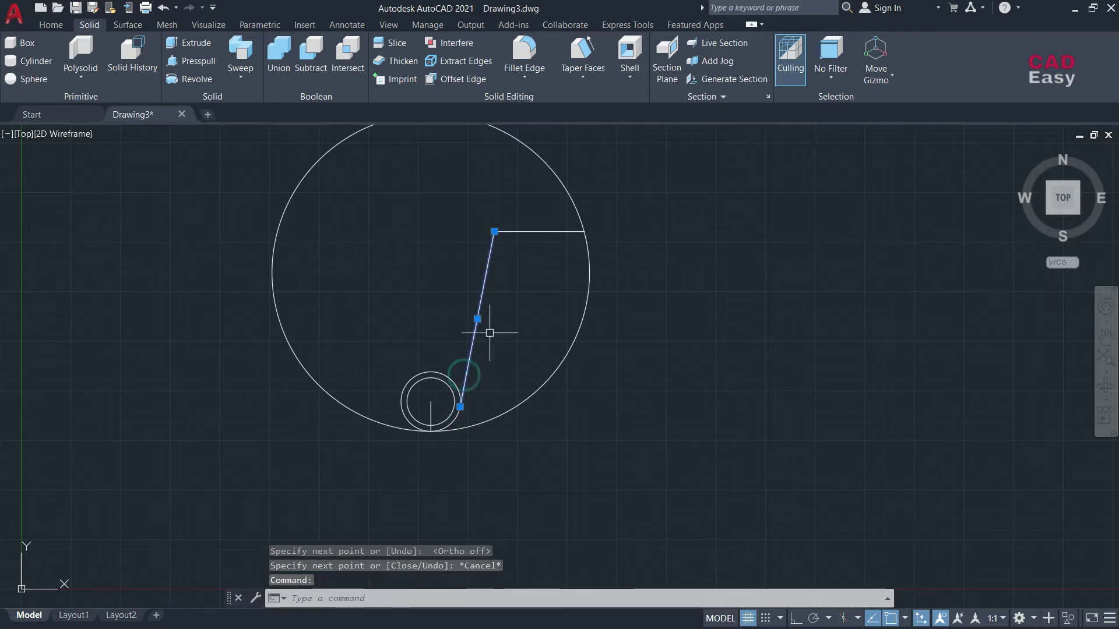
{"action": "left_click", "coordinate": [539, 232]}
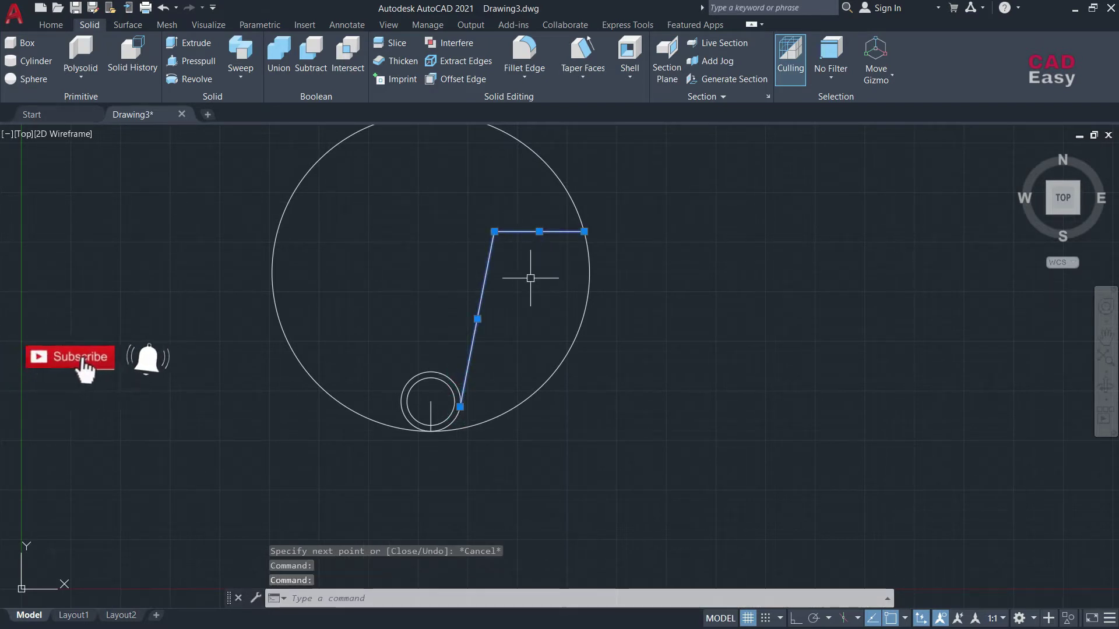
Mirror both line segments across the vertical axis through the small circle's centre, keeping originals.
{"action": "type", "text": "mi"}
{"action": "key", "text": "Return"}
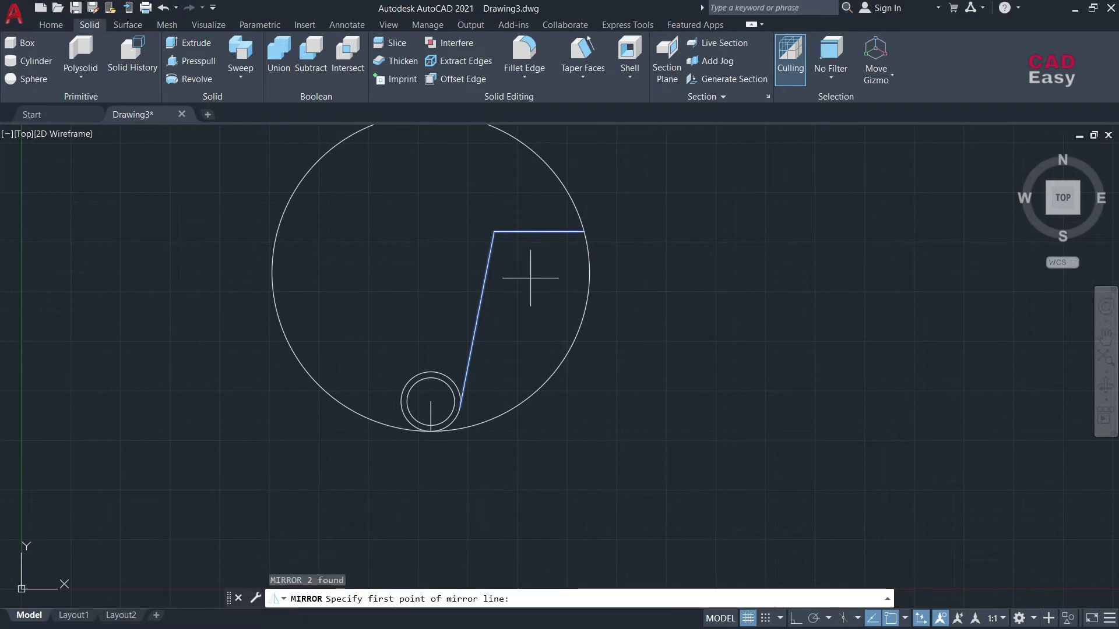
{"action": "left_click", "coordinate": [431, 401]}
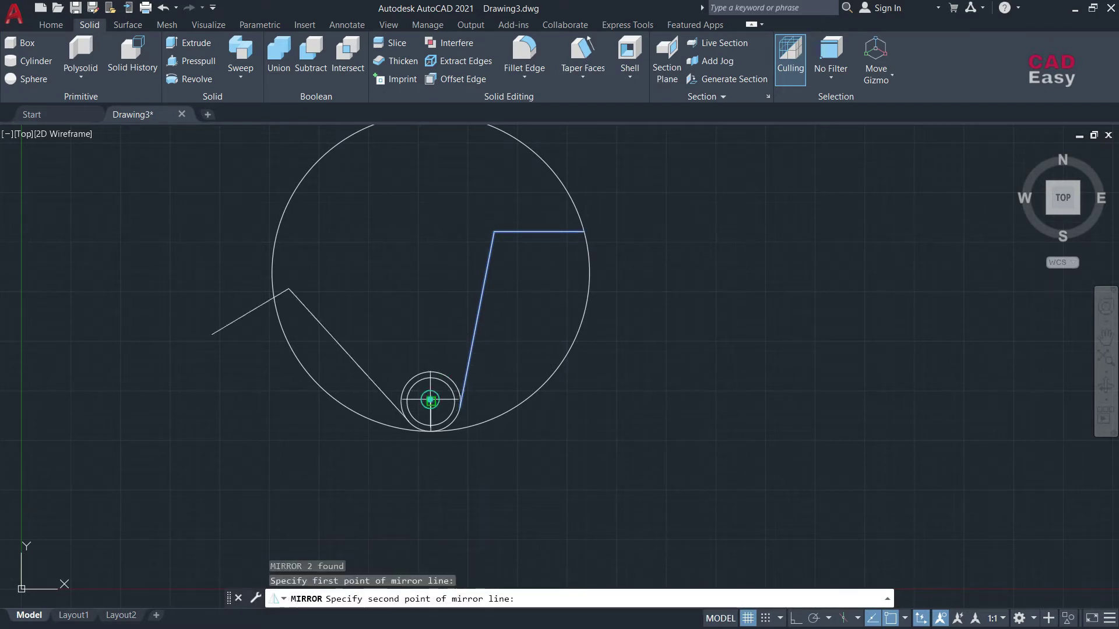
{"action": "left_click", "coordinate": [431, 432]}
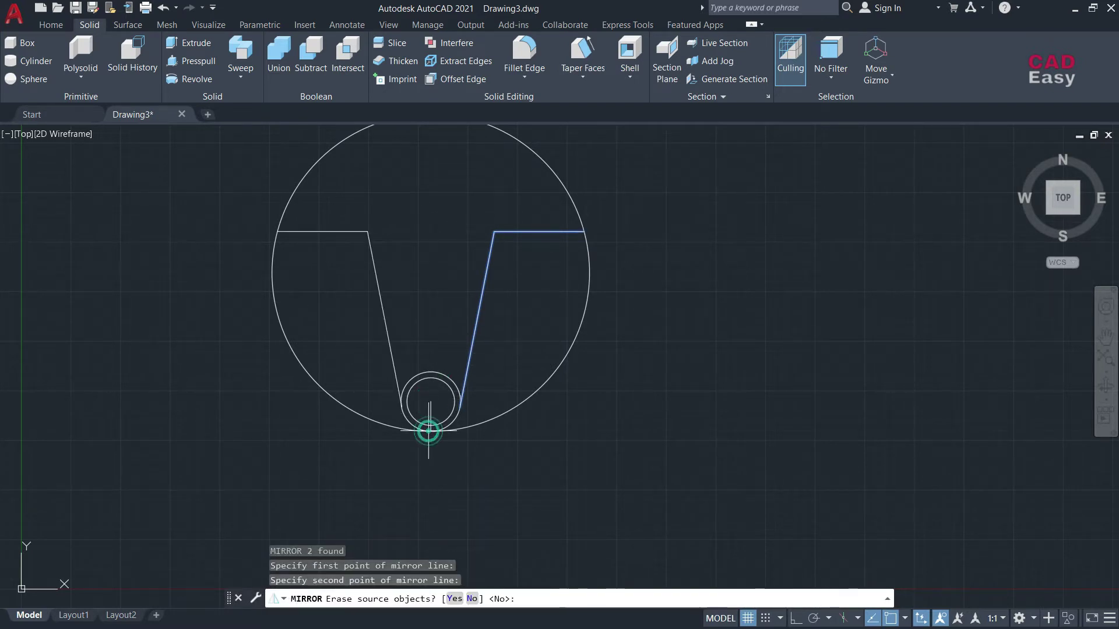
{"action": "type", "text": "n"}
{"action": "key", "text": "Return"}
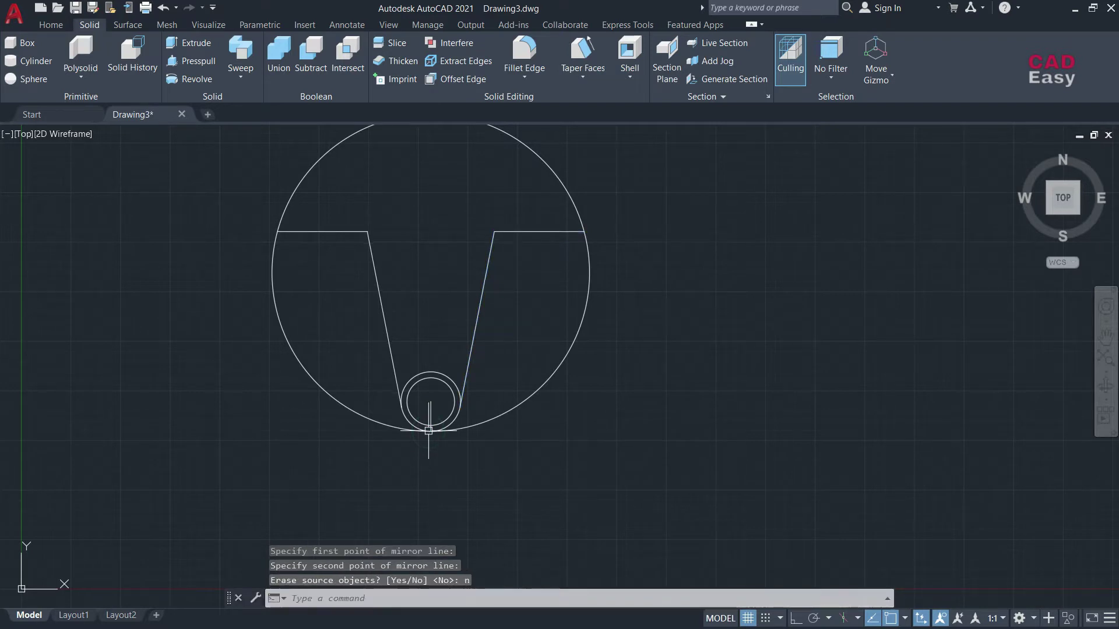
{"action": "key", "text": "ctrl+a"}
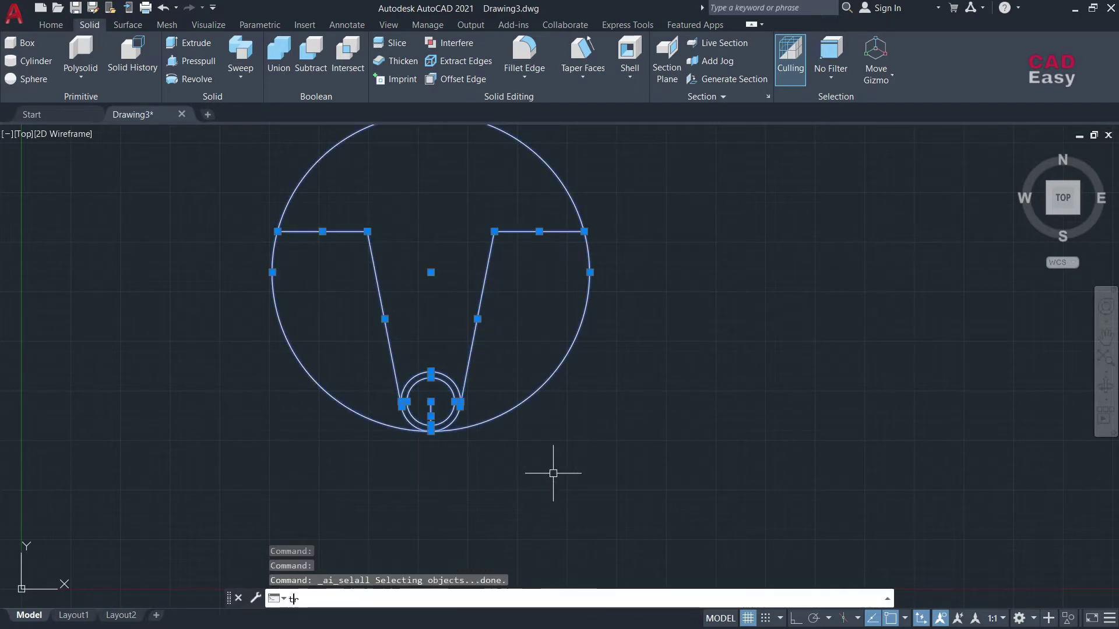
Trim the large circle's lower arcs and the small circle's top arc between the lines.
{"action": "key", "text": "Return"}
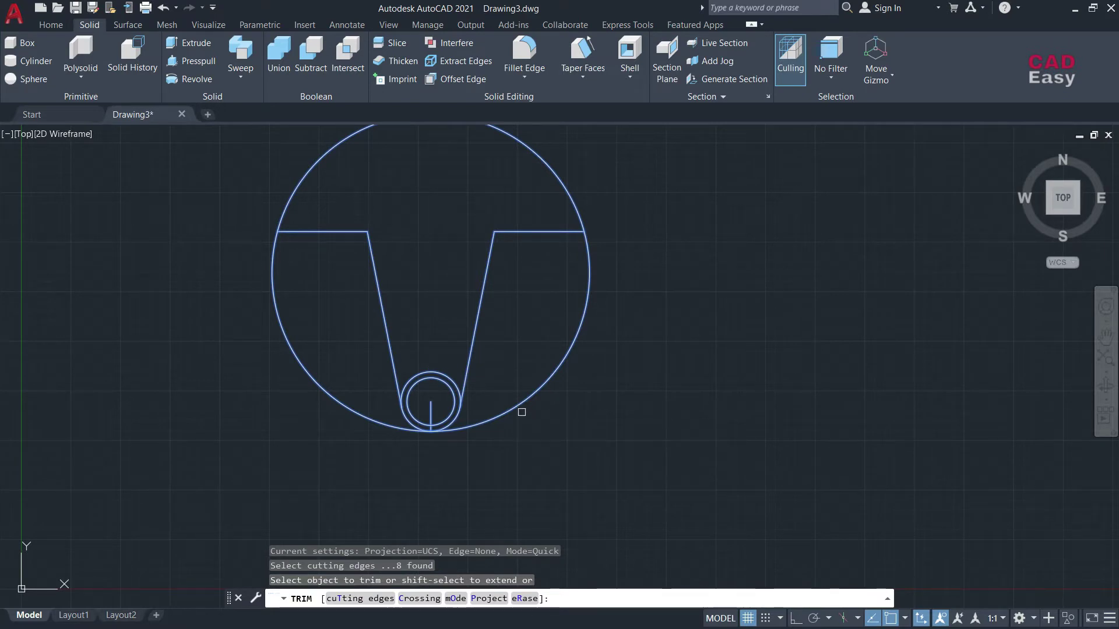
{"action": "left_click", "coordinate": [523, 402]}
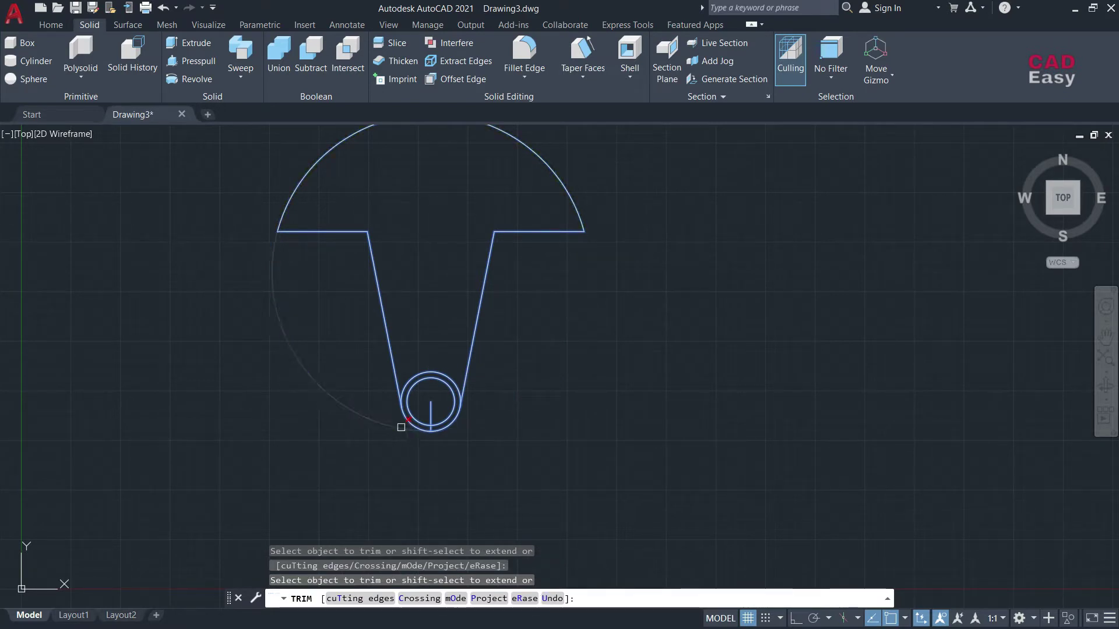
{"action": "left_click", "coordinate": [401, 427]}
{"action": "left_click", "coordinate": [421, 371]}
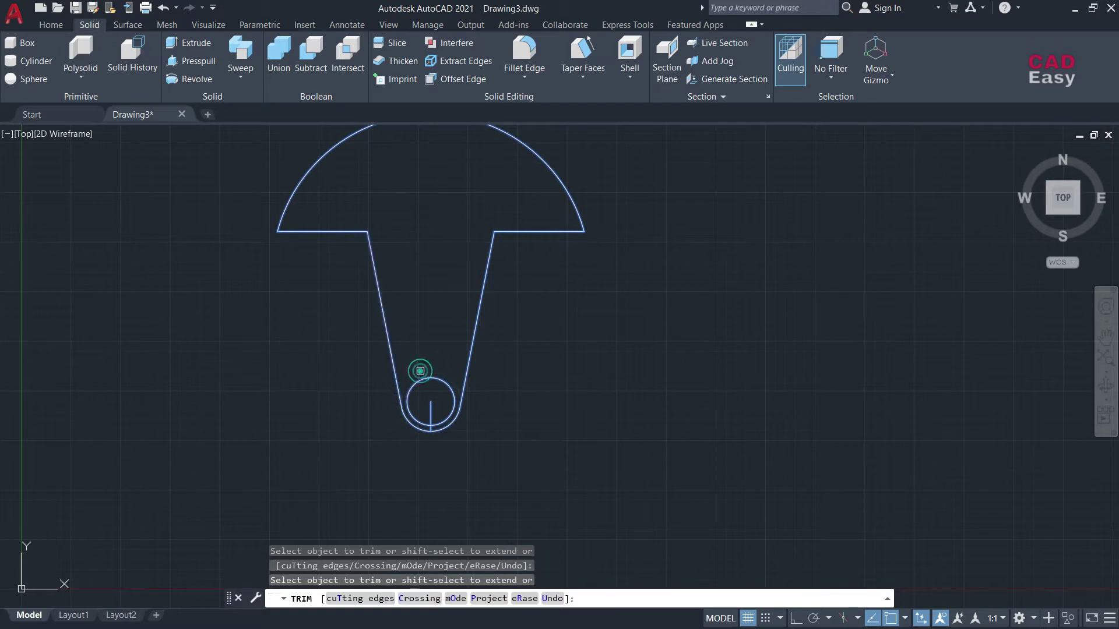
{"action": "key", "text": "Escape"}
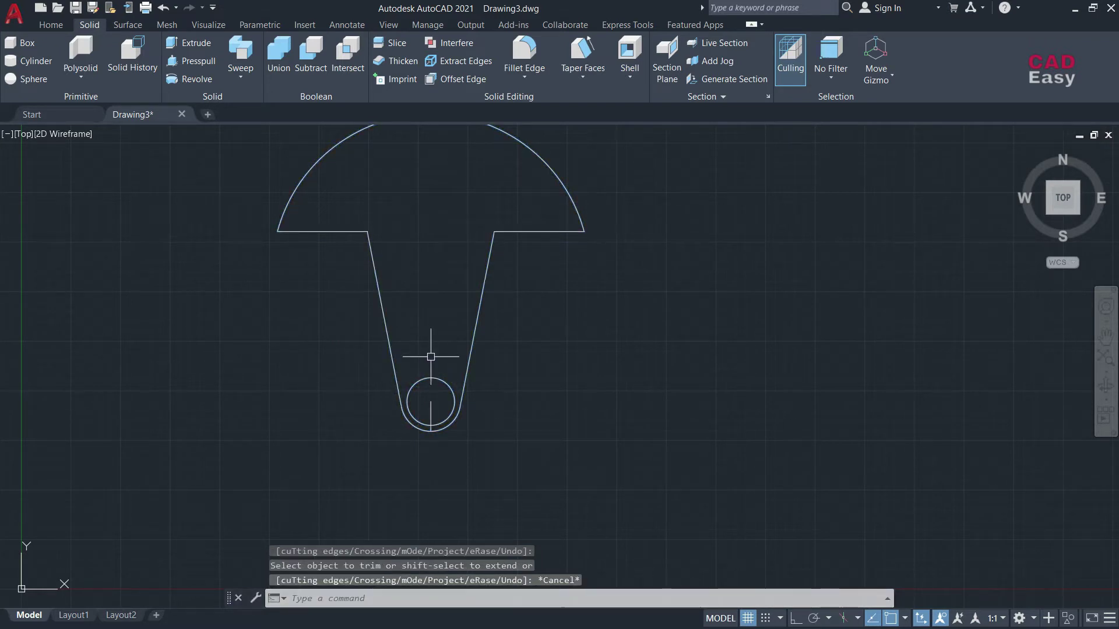
Delete the leftover vertical line inside the small circle.
{"action": "left_click", "coordinate": [430, 408]}
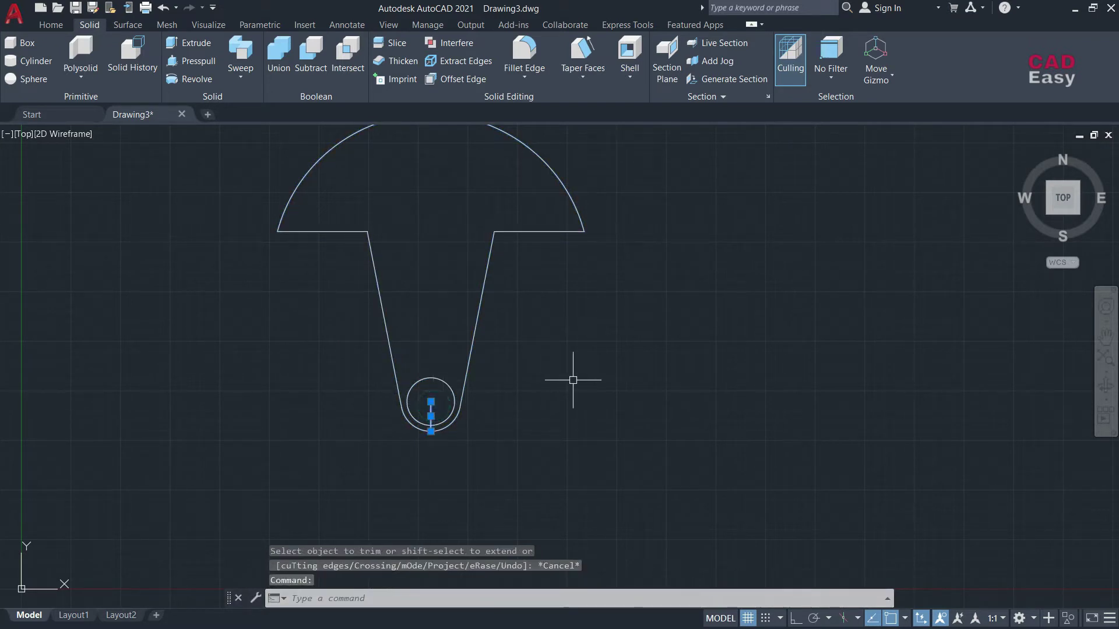
{"action": "key", "text": "Delete"}
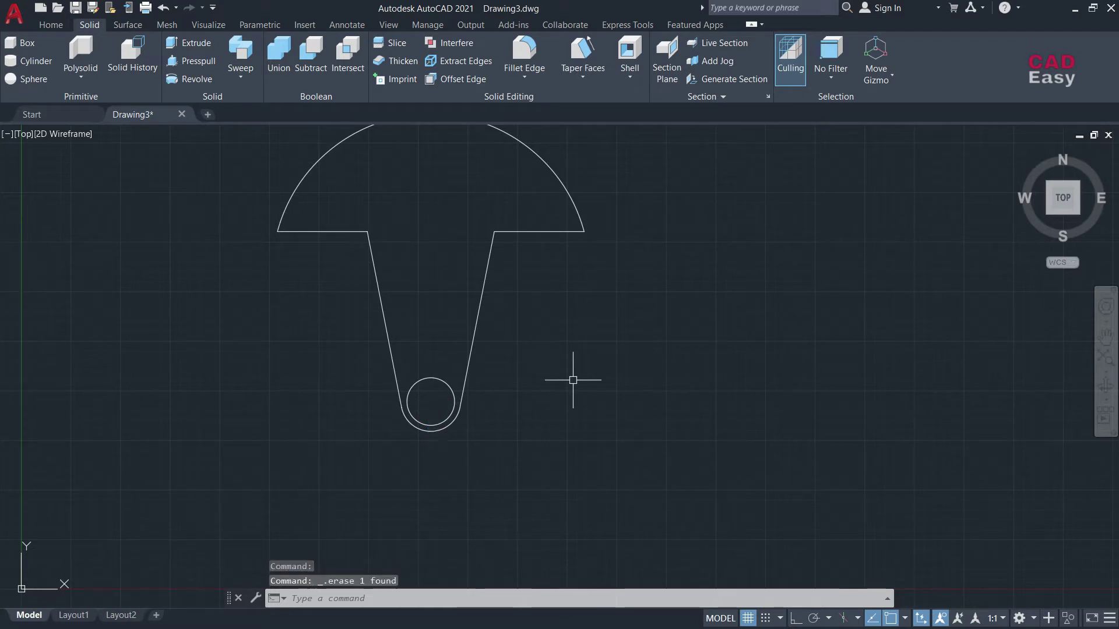
{"action": "key", "text": "ctrl+a"}
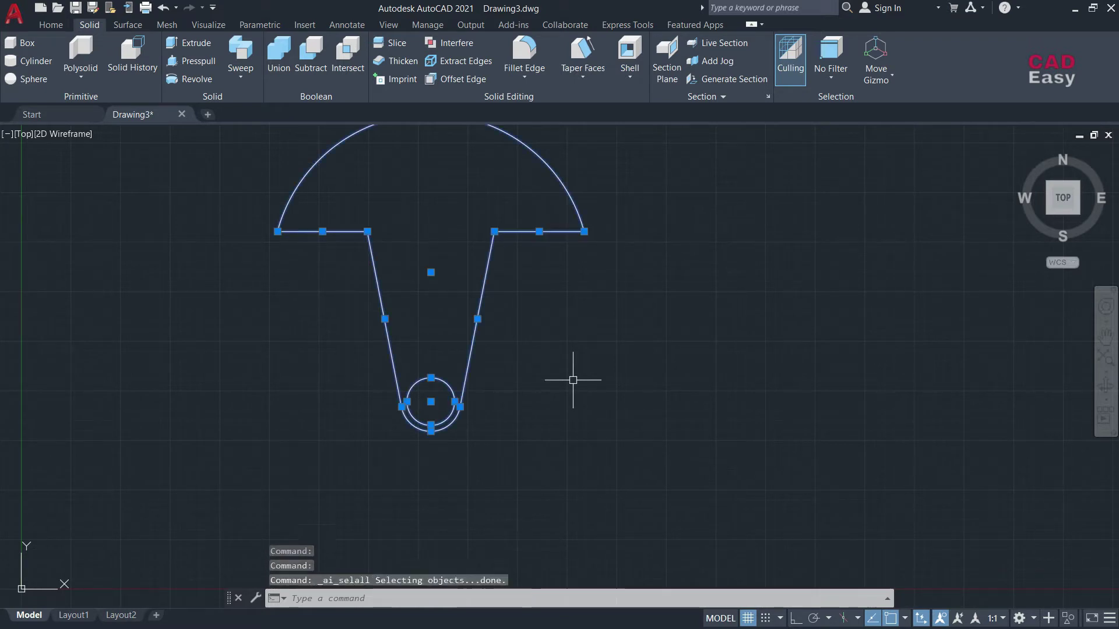
{"action": "key", "text": "Escape"}
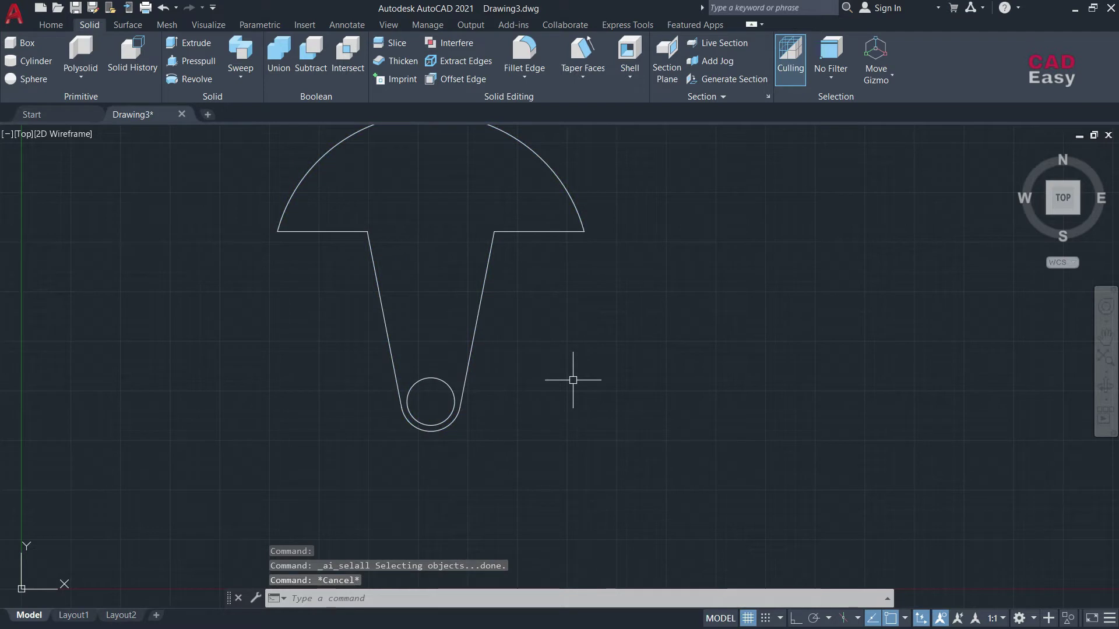
Fillet both outer arc-to-horizontal corners with radius 0.5.
{"action": "type", "text": "f"}
{"action": "key", "text": "Return"}
{"action": "key", "text": "Return"}
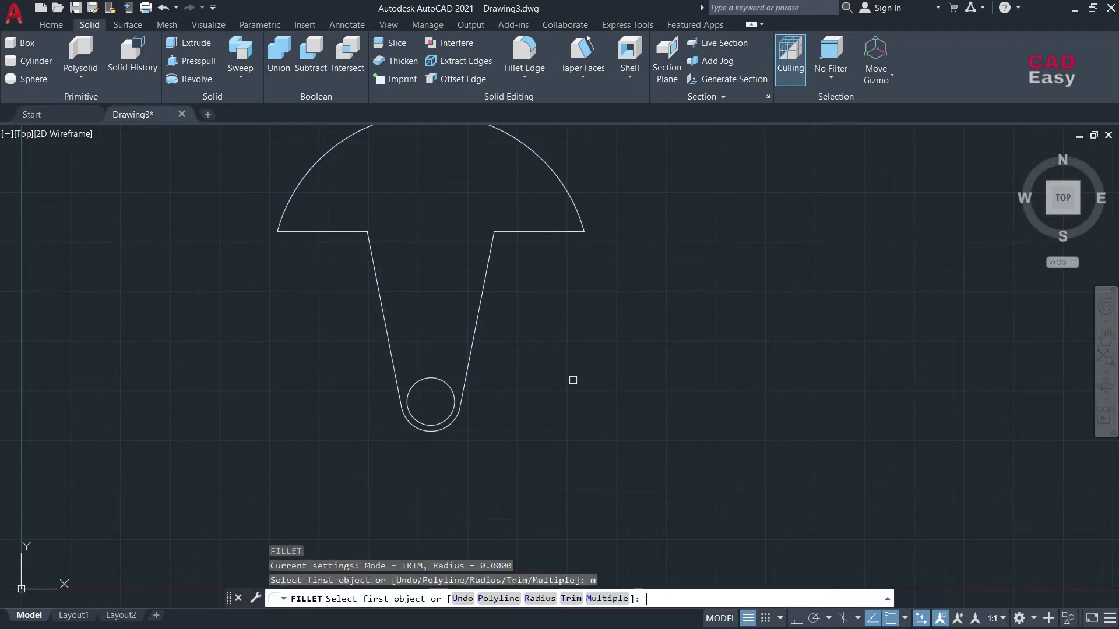
{"action": "left_click", "coordinate": [295, 196]}
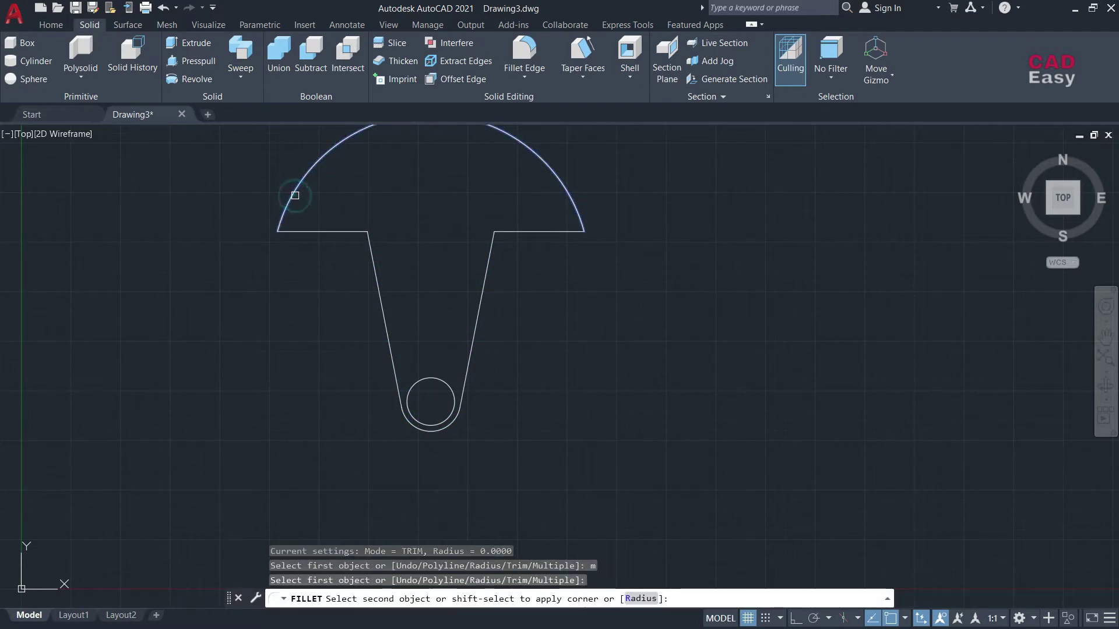
{"action": "type", "text": "r"}
{"action": "key", "text": "Return"}
{"action": "key", "text": "Return"}
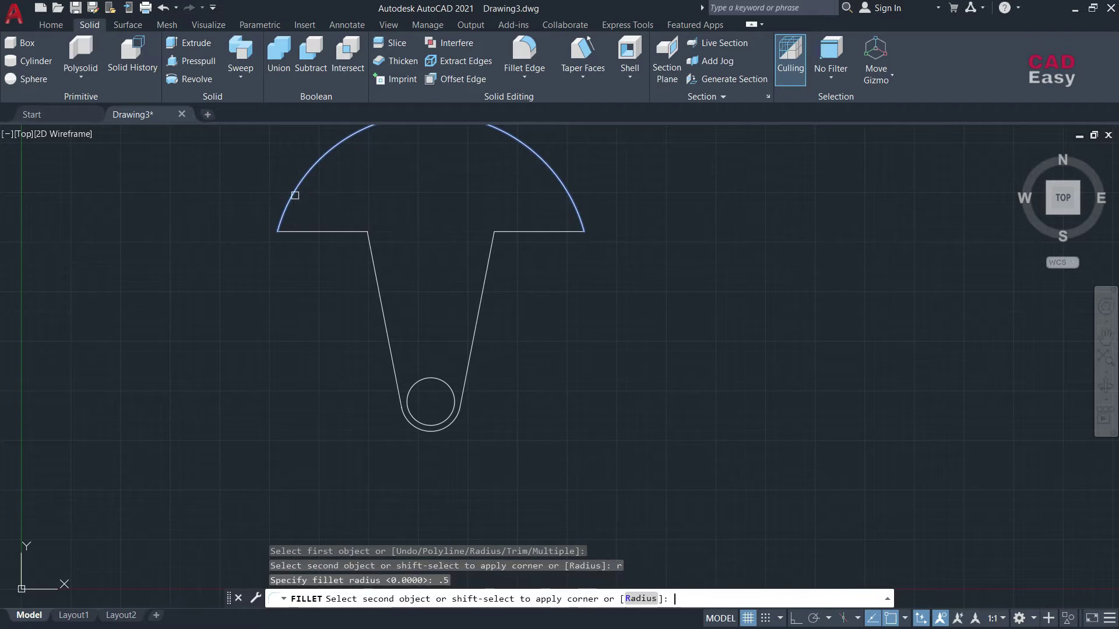
{"action": "left_click", "coordinate": [317, 230]}
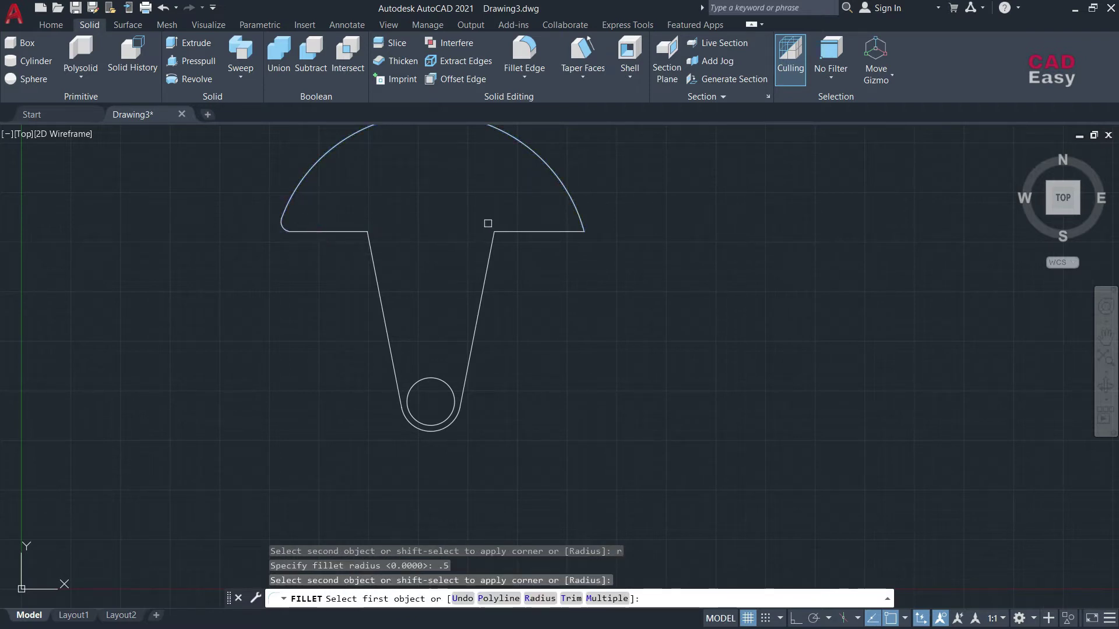
{"action": "left_click", "coordinate": [530, 230]}
{"action": "left_click", "coordinate": [581, 195]}
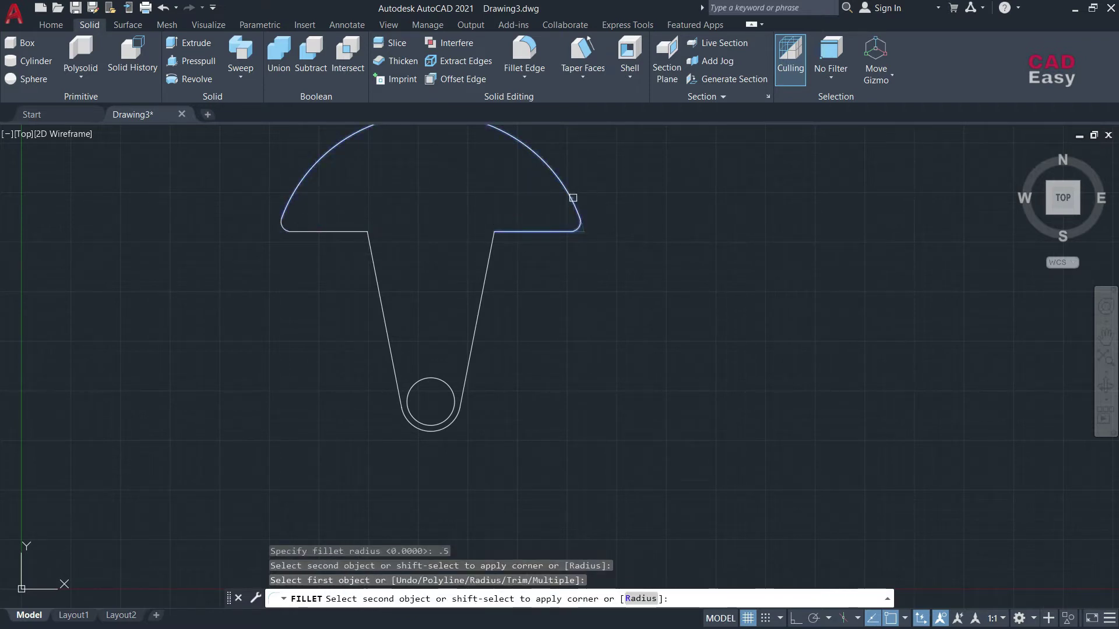
Fillet both inner horizontal-to-slanted corners with radius 0.3.
{"action": "left_click", "coordinate": [487, 269]}
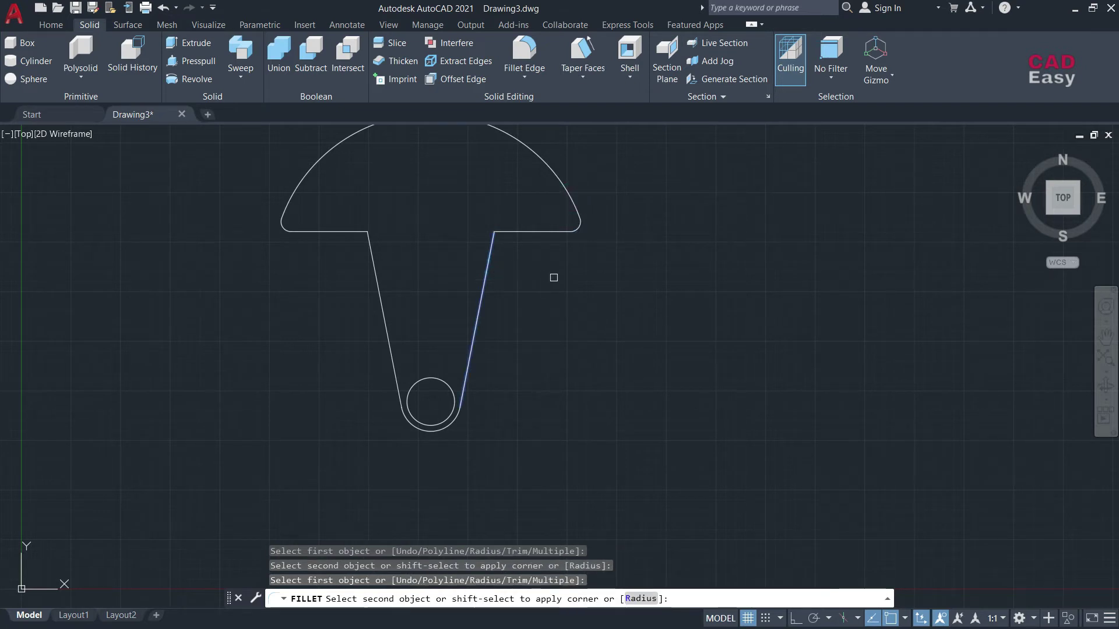
{"action": "type", "text": "r"}
{"action": "key", "text": "Return"}
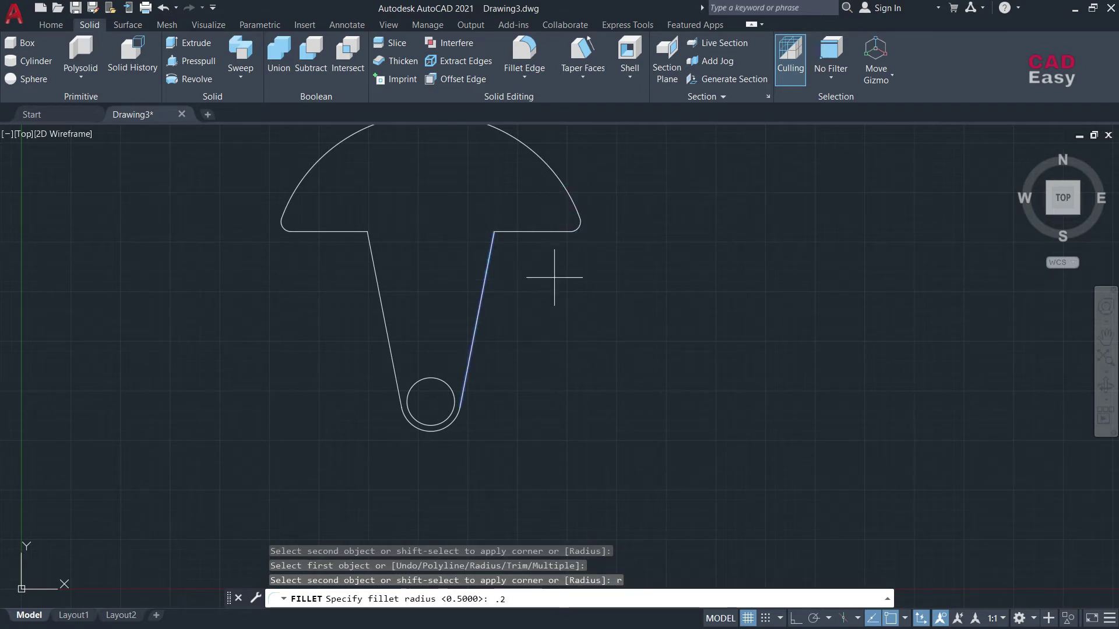
{"action": "type", "text": "3"}
{"action": "key", "text": "Return"}
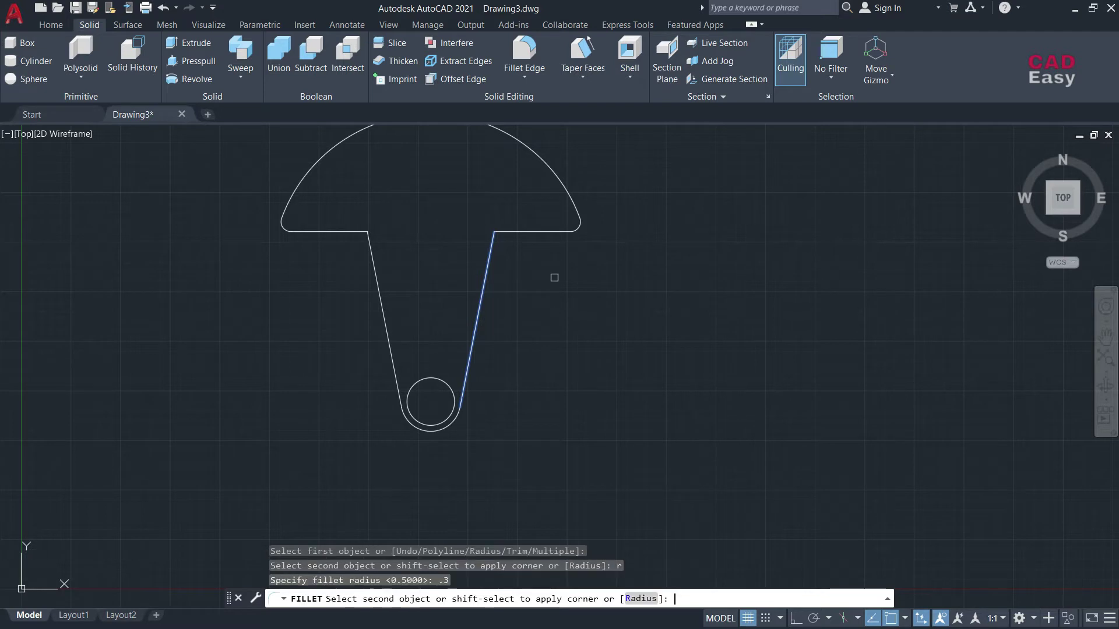
{"action": "left_click", "coordinate": [535, 226]}
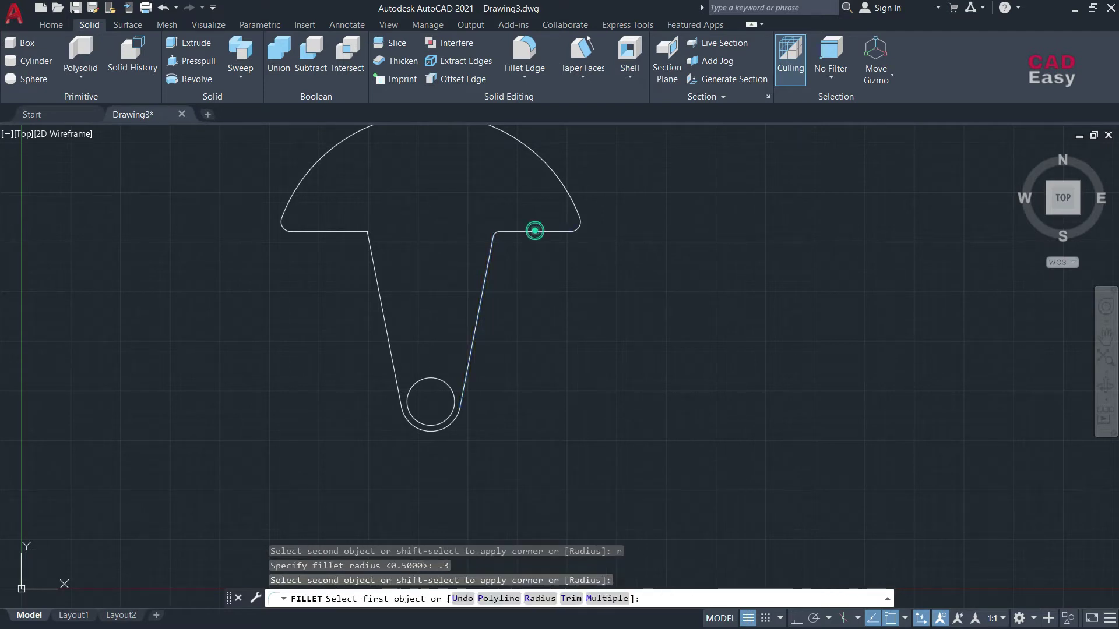
{"action": "left_click", "coordinate": [371, 267]}
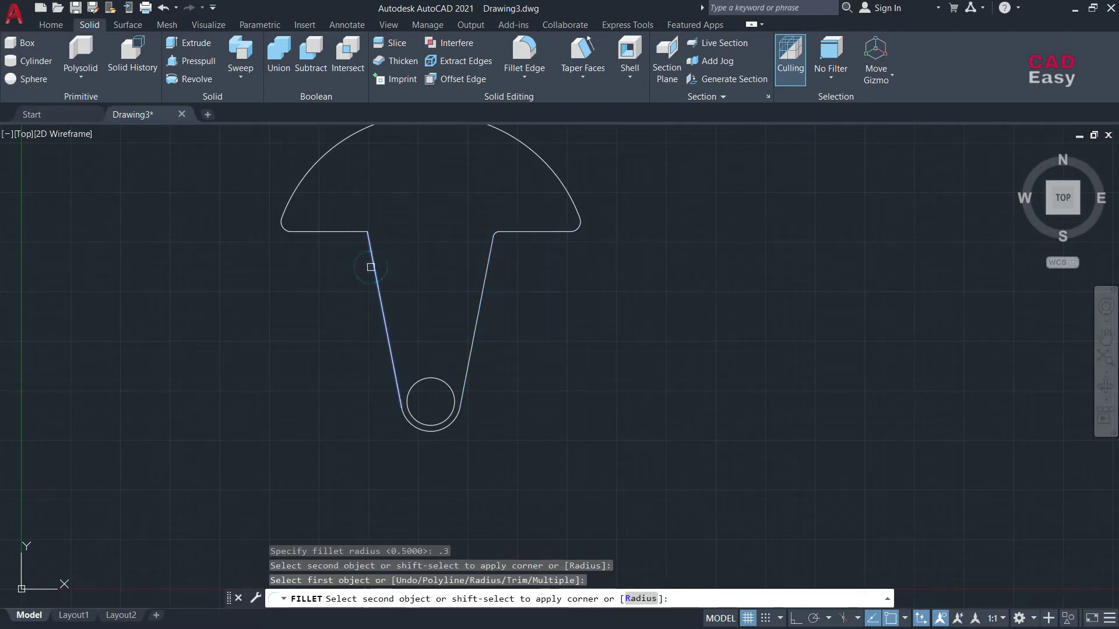
{"action": "left_click", "coordinate": [350, 233]}
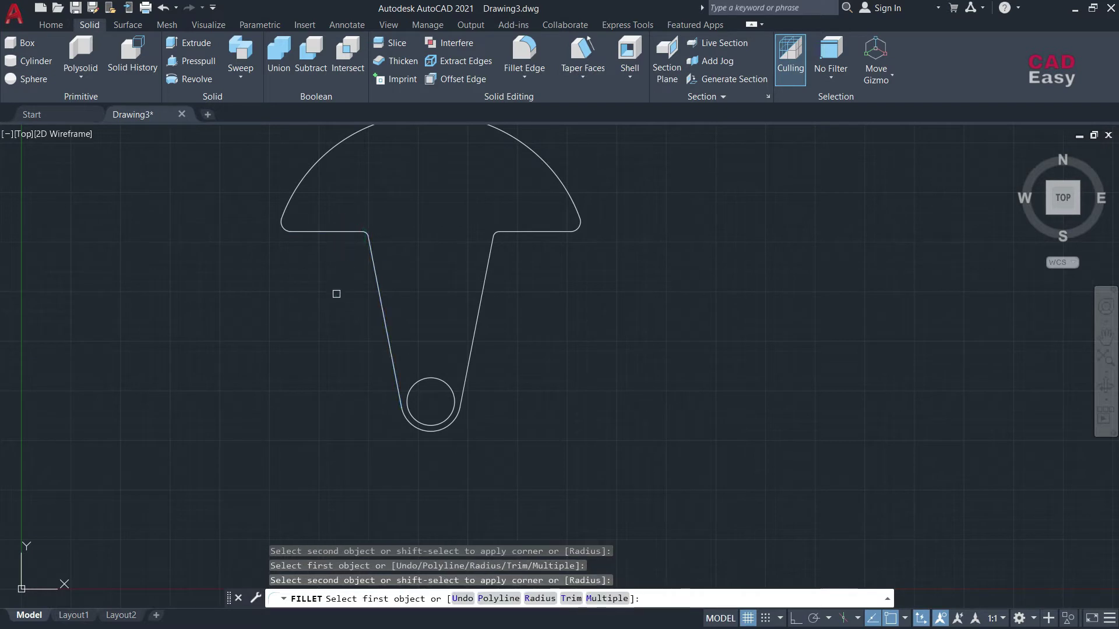
{"action": "key", "text": "Escape"}
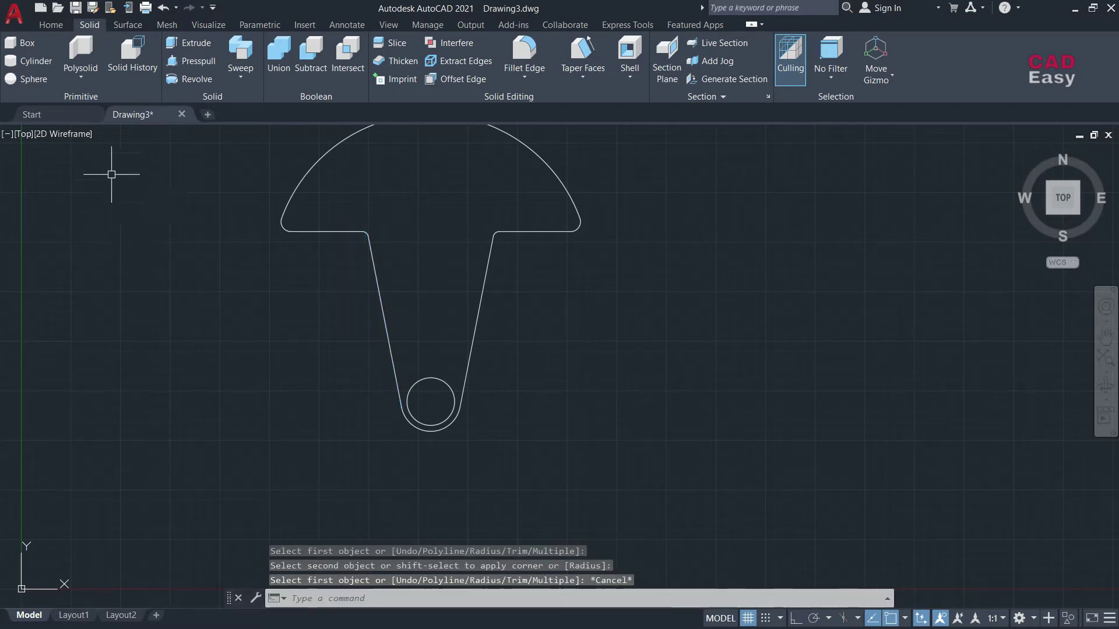
Switch the viewport to the southwest isometric view.
{"action": "left_click", "coordinate": [28, 138]}
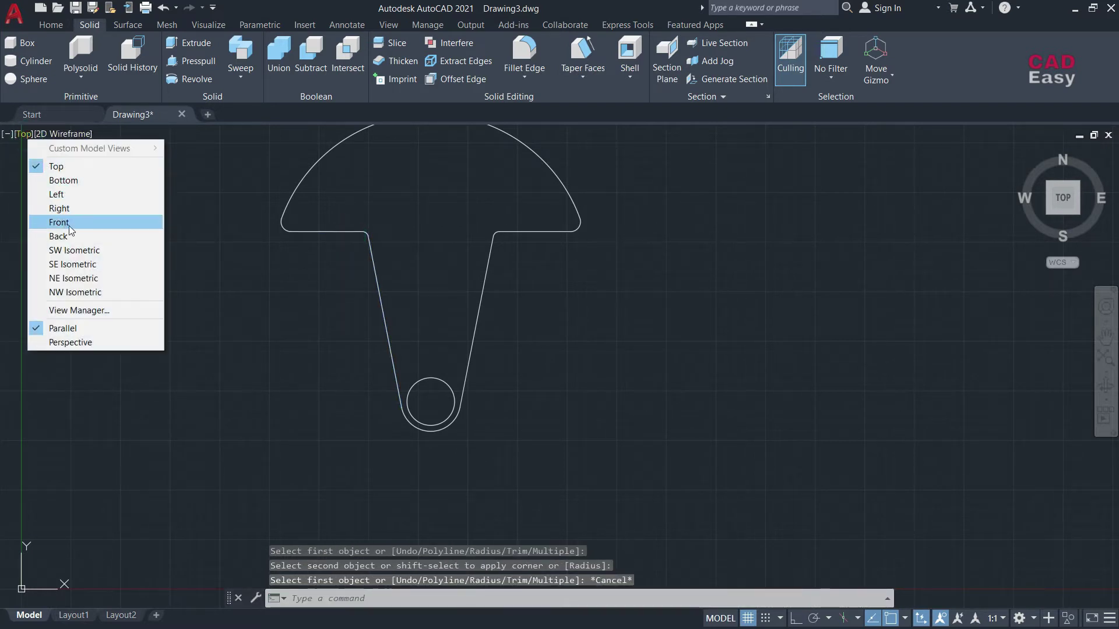
{"action": "left_click", "coordinate": [74, 250]}
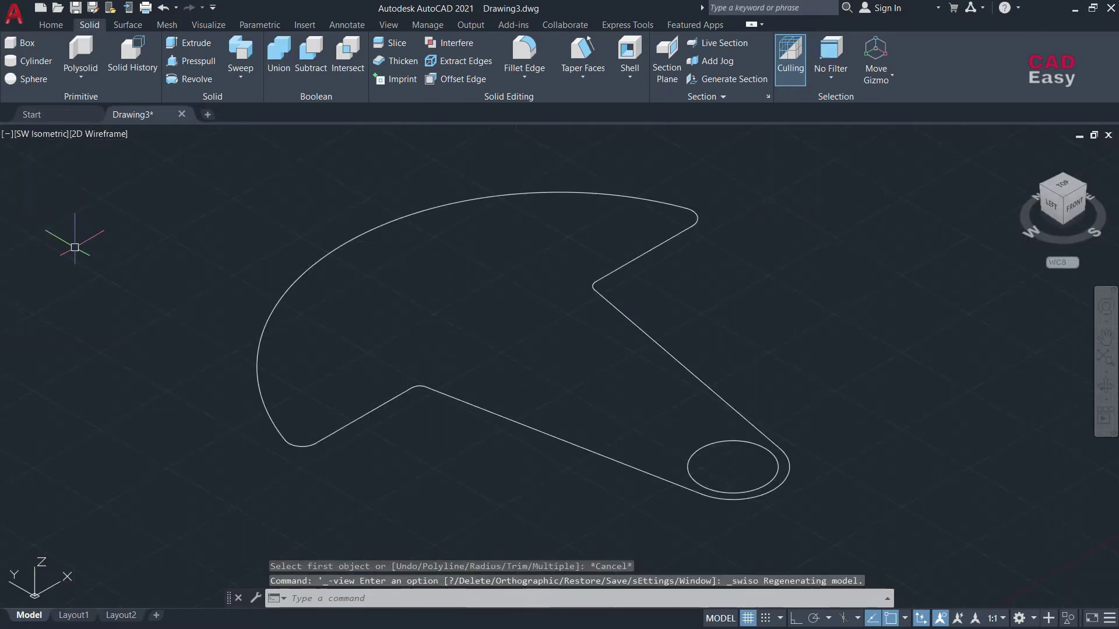
{"action": "left_click", "coordinate": [703, 444]}
{"action": "key", "text": "Escape"}
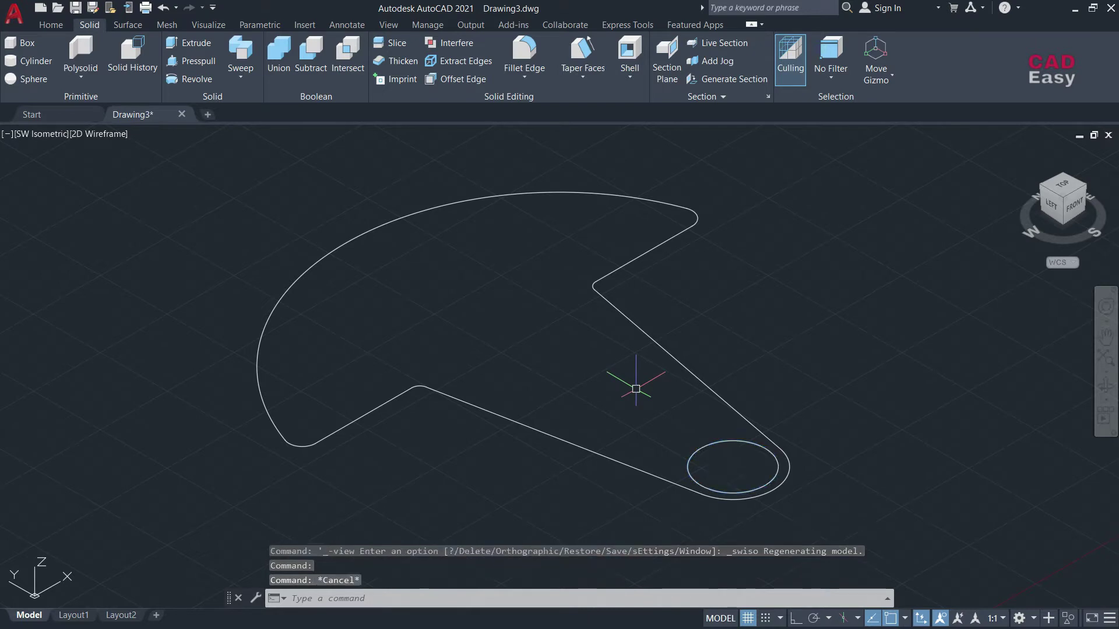
Draw a line from the small circle across to the large arc.
{"action": "type", "text": "l"}
{"action": "key", "text": "Return"}
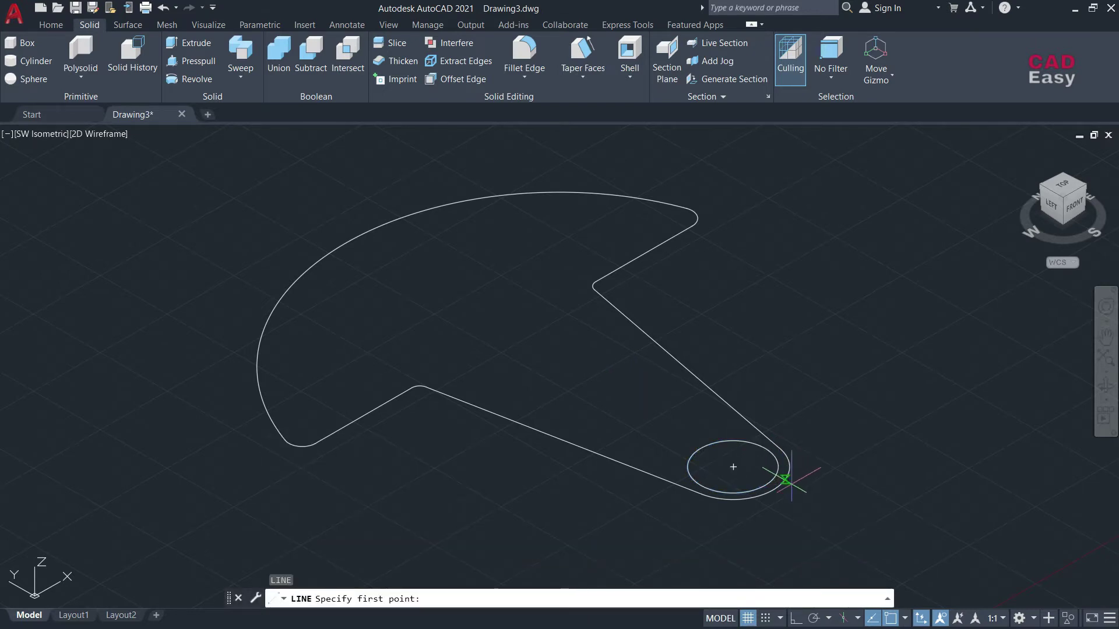
{"action": "left_click", "coordinate": [774, 489]}
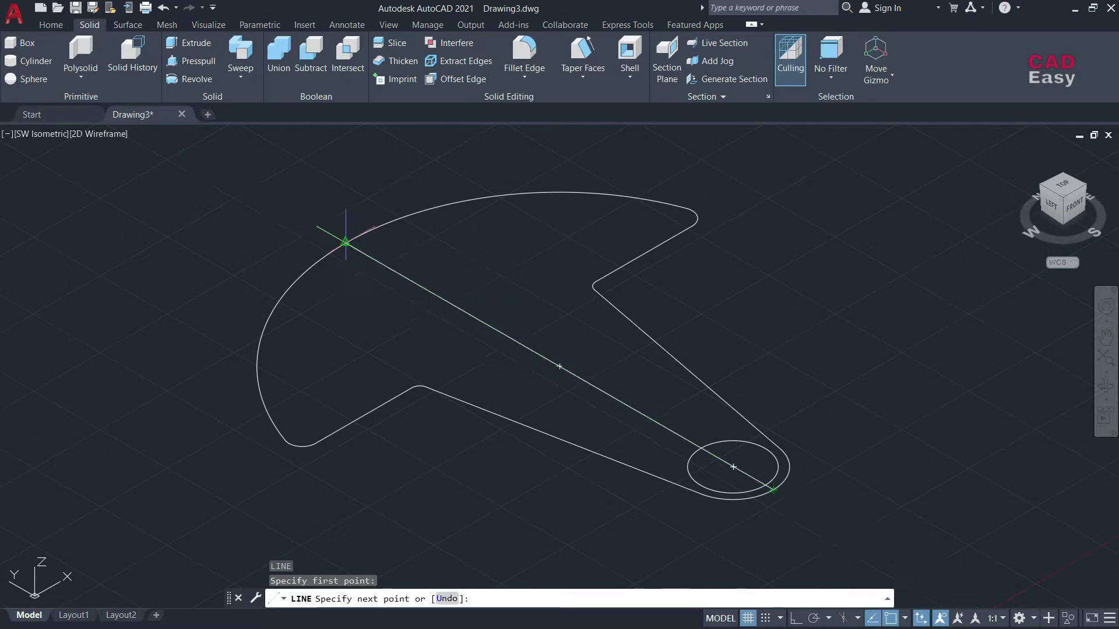
{"action": "left_click", "coordinate": [346, 242]}
{"action": "key", "text": "Escape"}
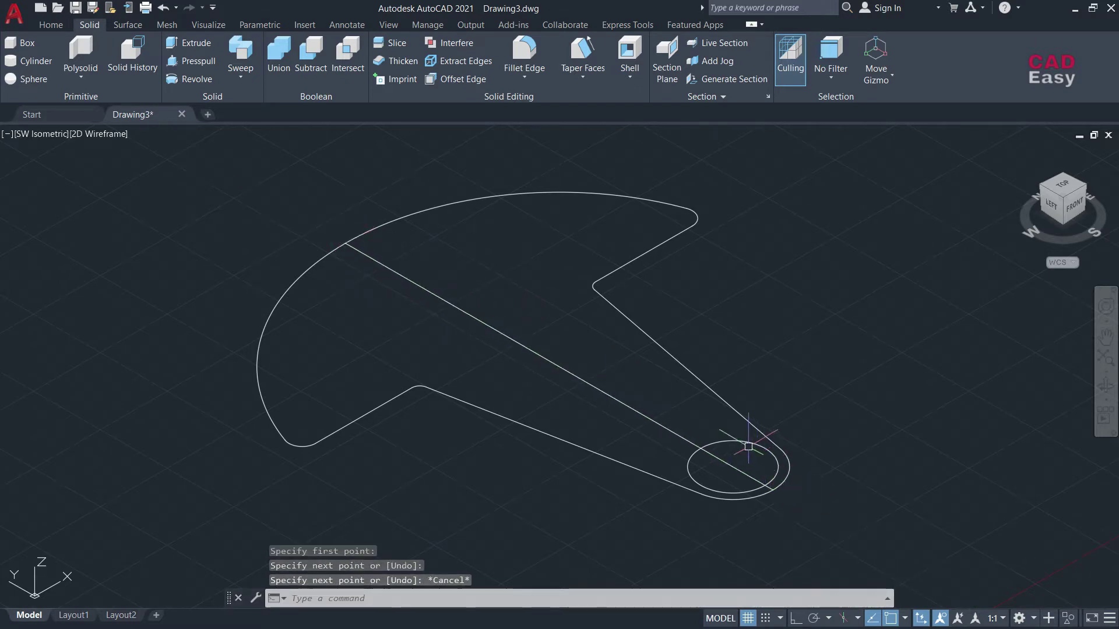
{"action": "left_click", "coordinate": [749, 447]}
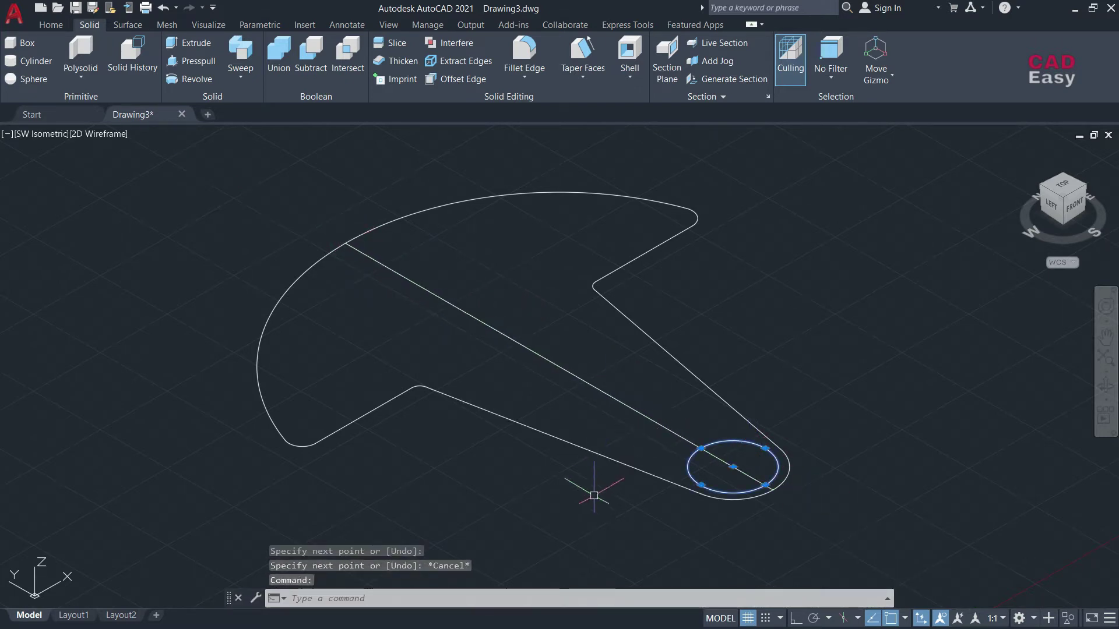
{"action": "type", "text": "co"}
{"action": "key", "text": "Return"}
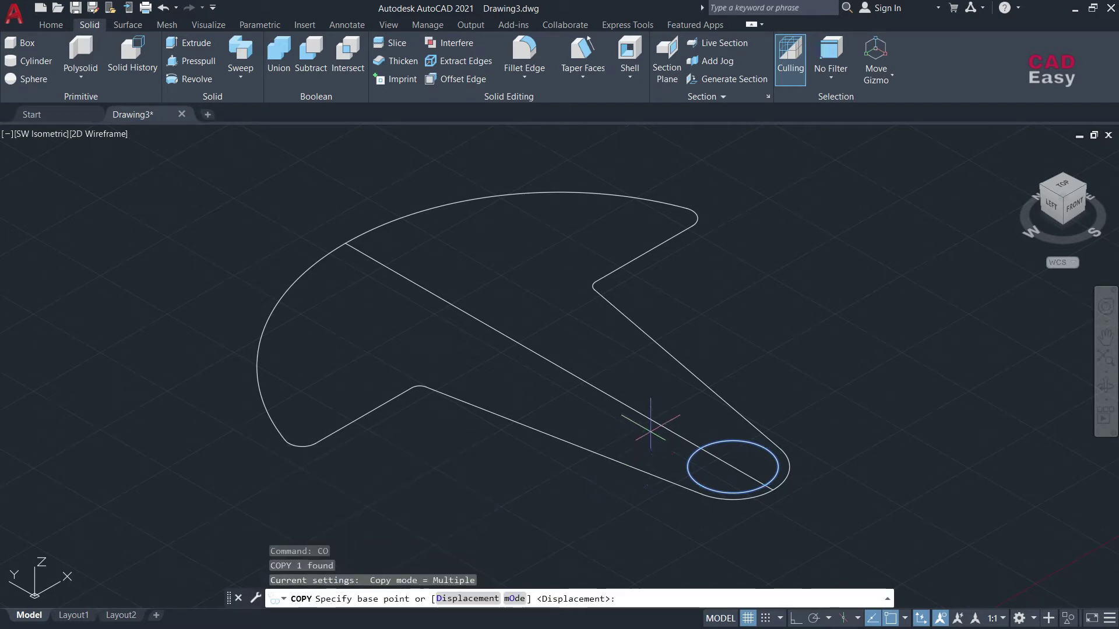
Copy the inner circle to the midpoint of the diagonal line.
{"action": "left_click", "coordinate": [733, 467]}
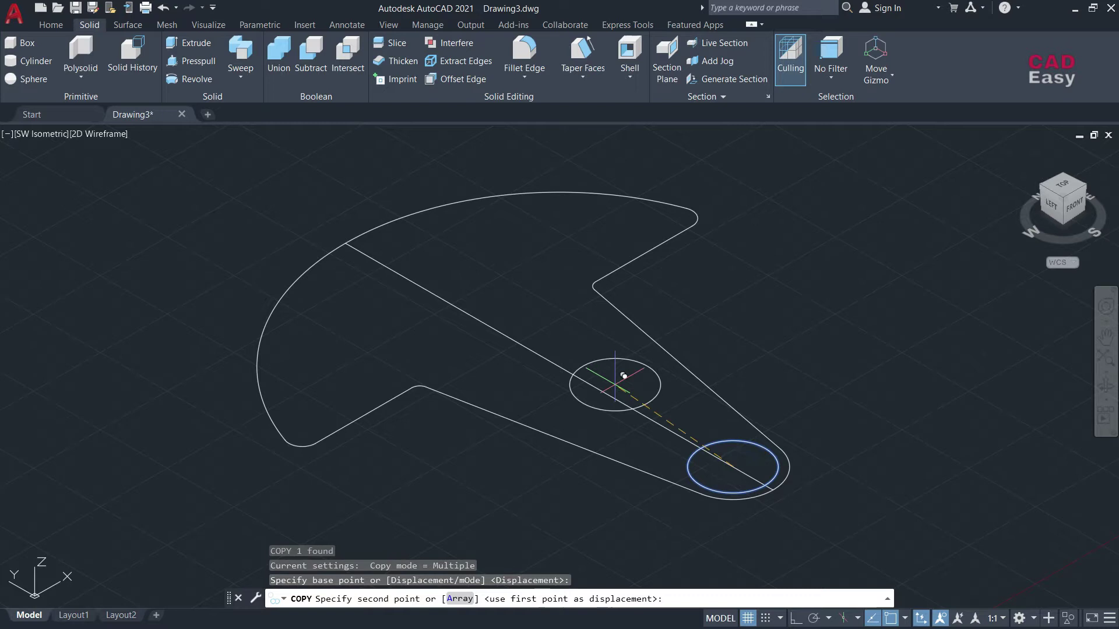
{"action": "left_click", "coordinate": [559, 365]}
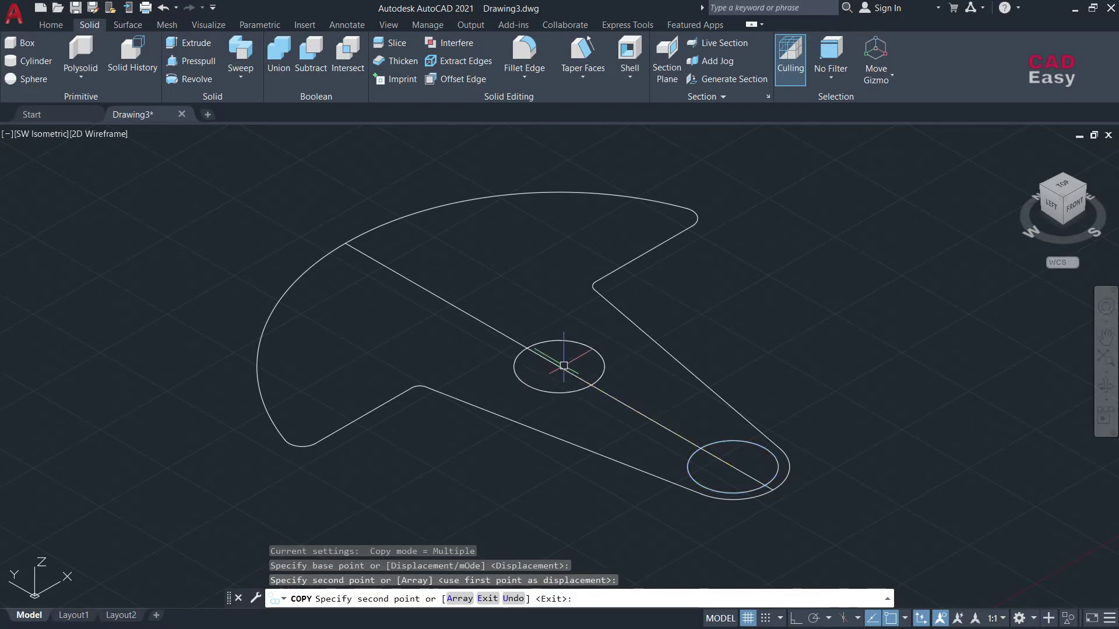
{"action": "key", "text": "Escape"}
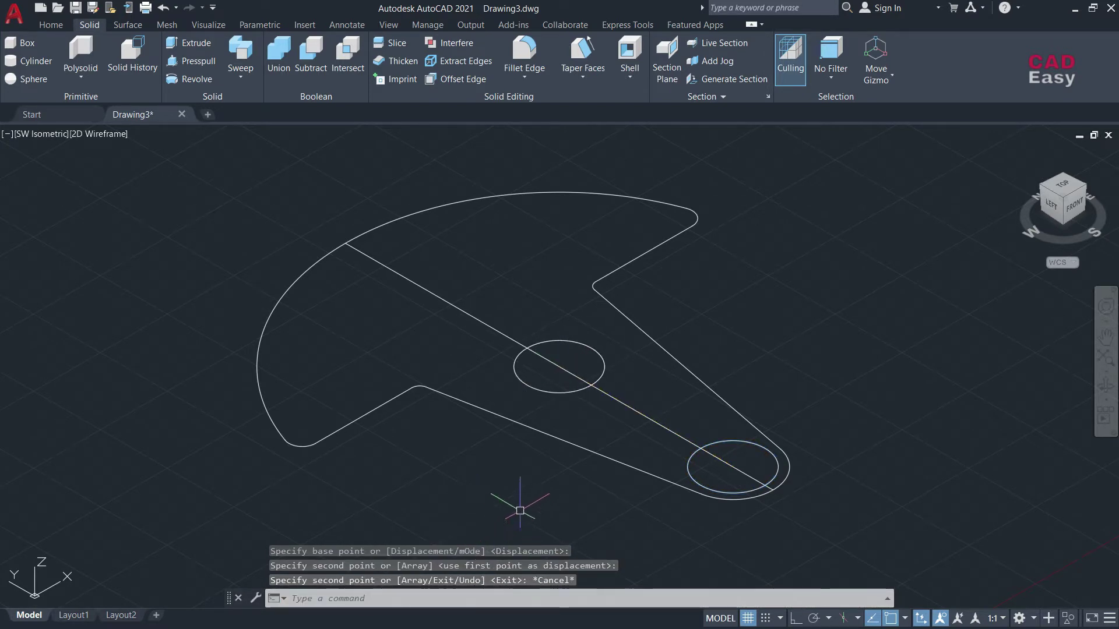
{"action": "left_click", "coordinate": [198, 44]}
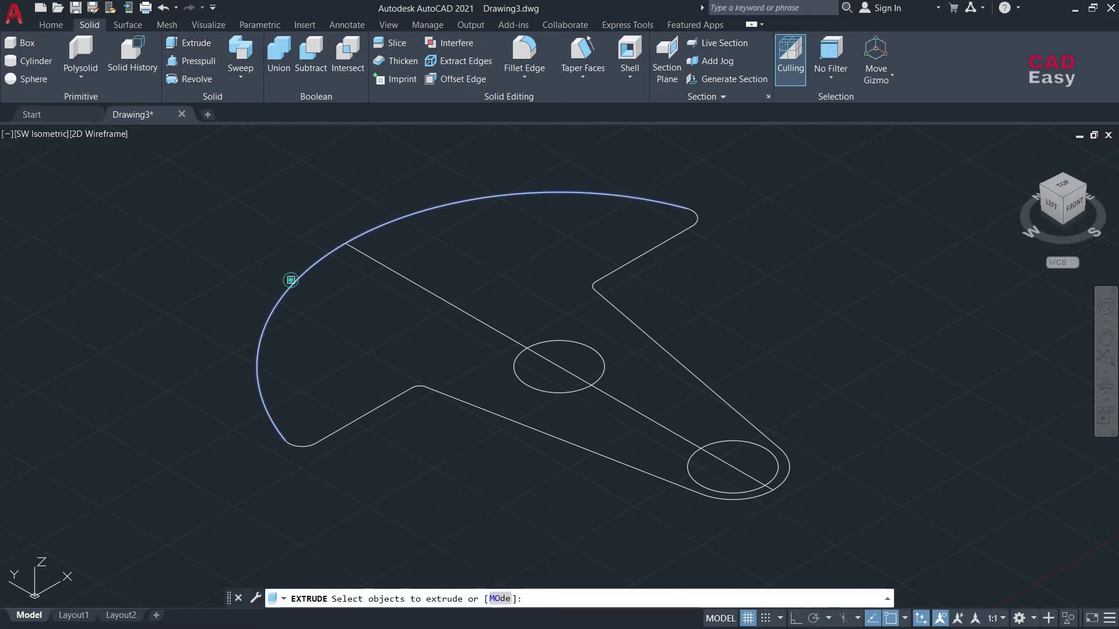
{"action": "left_click", "coordinate": [291, 280]}
{"action": "key", "text": "Escape"}
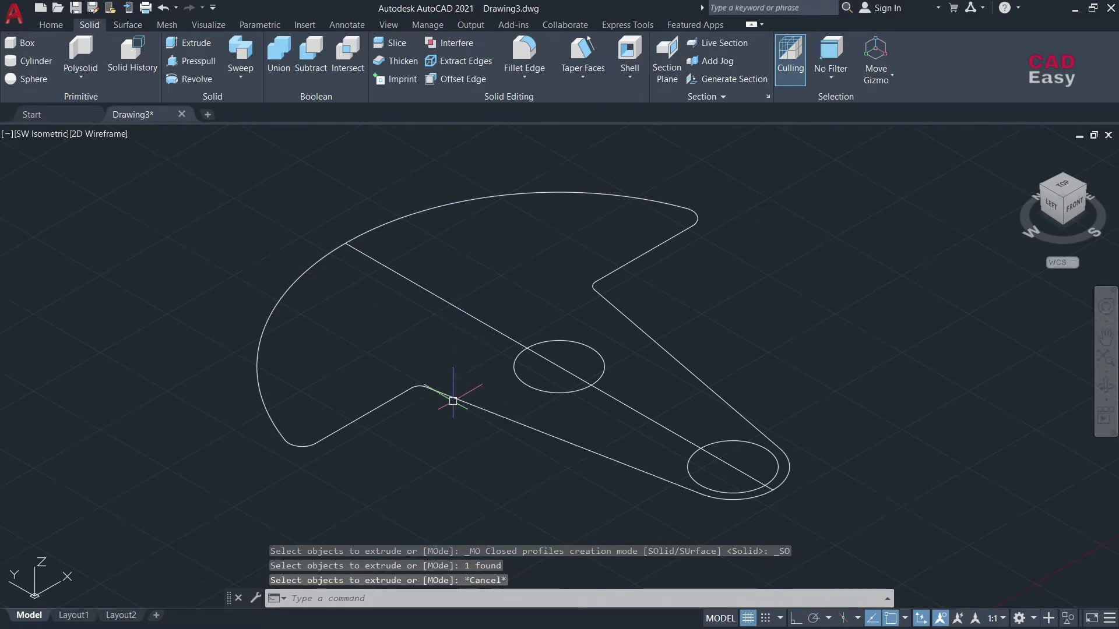
Delete the diagonal line and join all outline pieces into one polyline.
{"action": "left_click", "coordinate": [459, 311]}
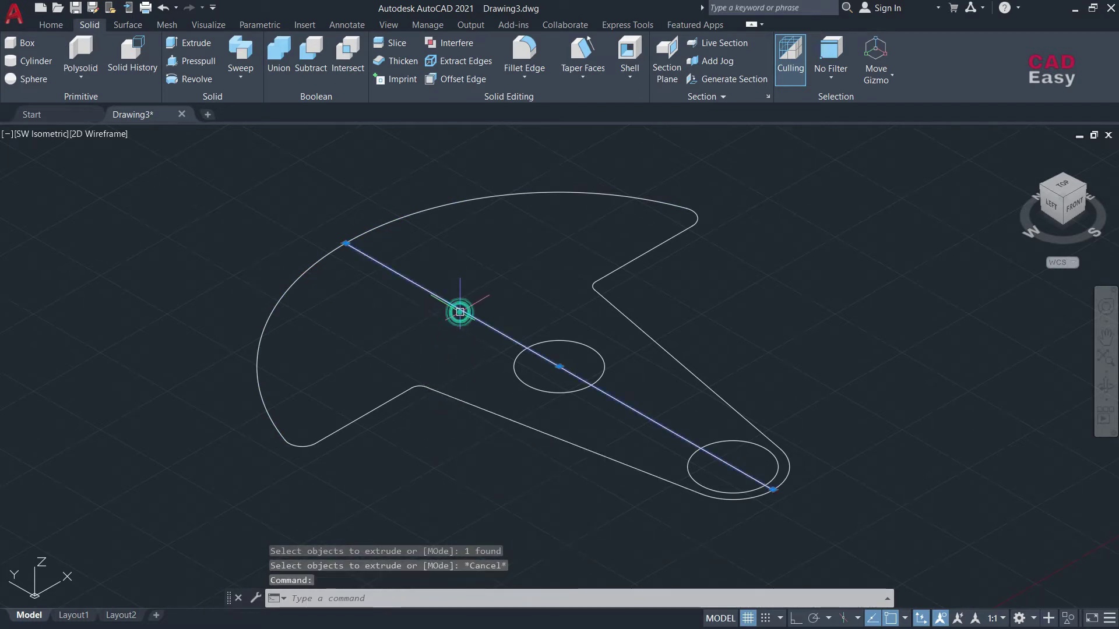
{"action": "key", "text": "Delete"}
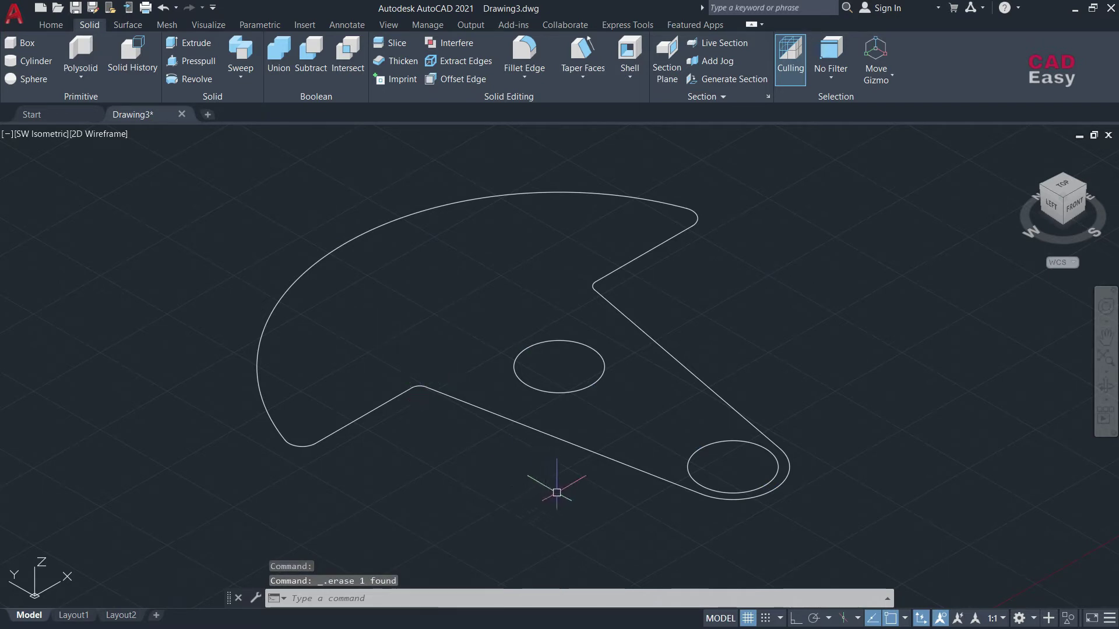
{"action": "key", "text": "ctrl+a"}
{"action": "type", "text": "j"}
{"action": "key", "text": "Return"}
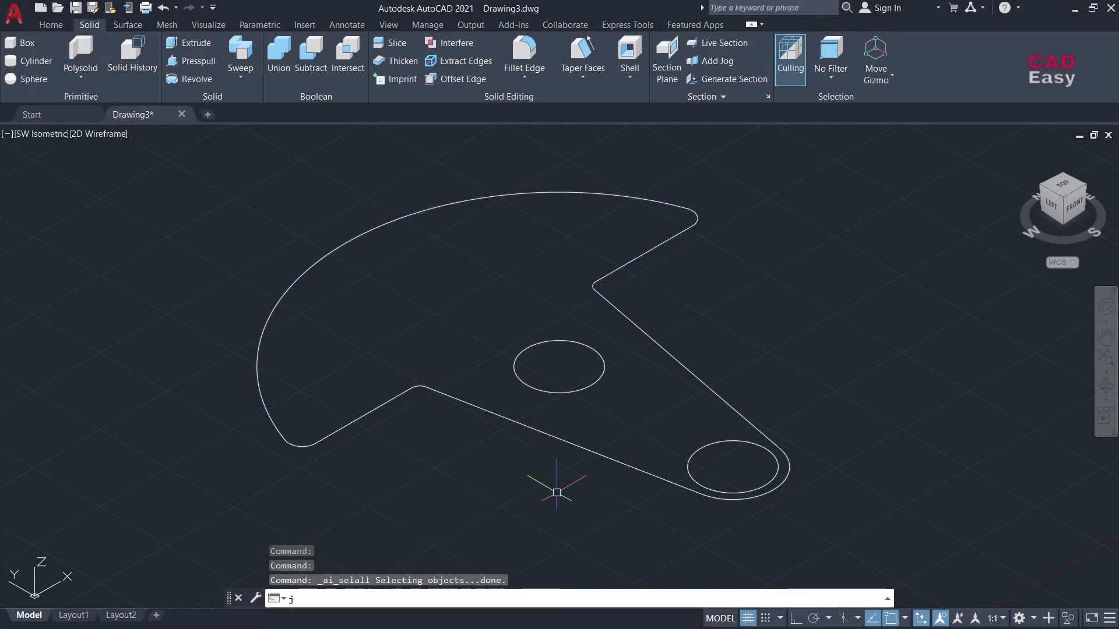
Draw a line from the outline's lower-right end through both circle centres to the arc.
{"action": "type", "text": "l"}
{"action": "key", "text": "Return"}
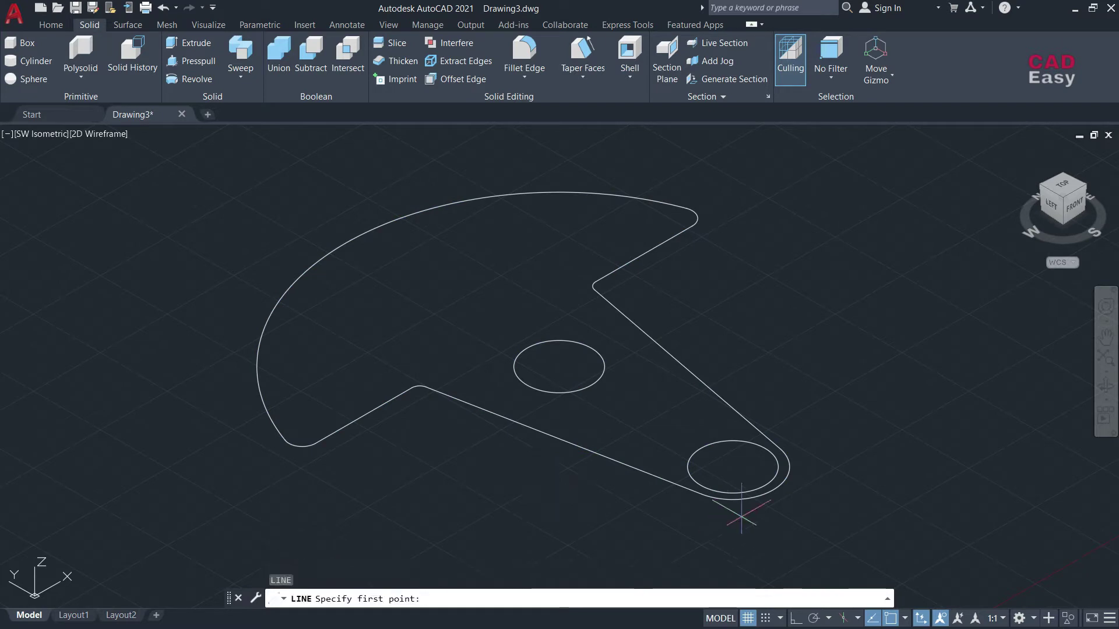
{"action": "left_click", "coordinate": [774, 490]}
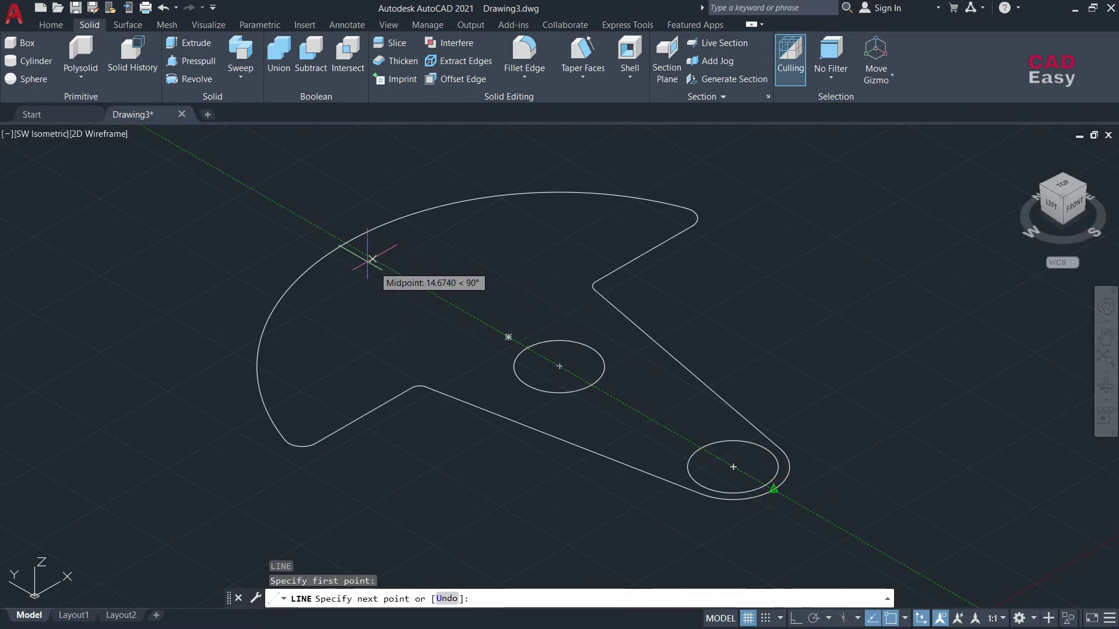
{"action": "left_click", "coordinate": [344, 241]}
{"action": "key", "text": "Escape"}
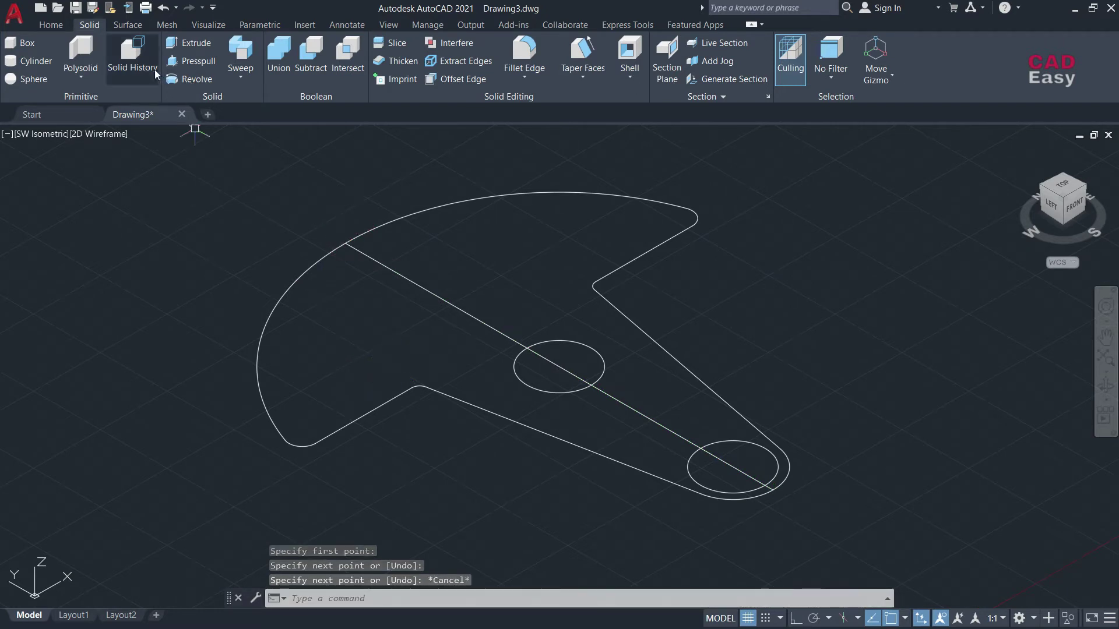
{"action": "left_click", "coordinate": [189, 42]}
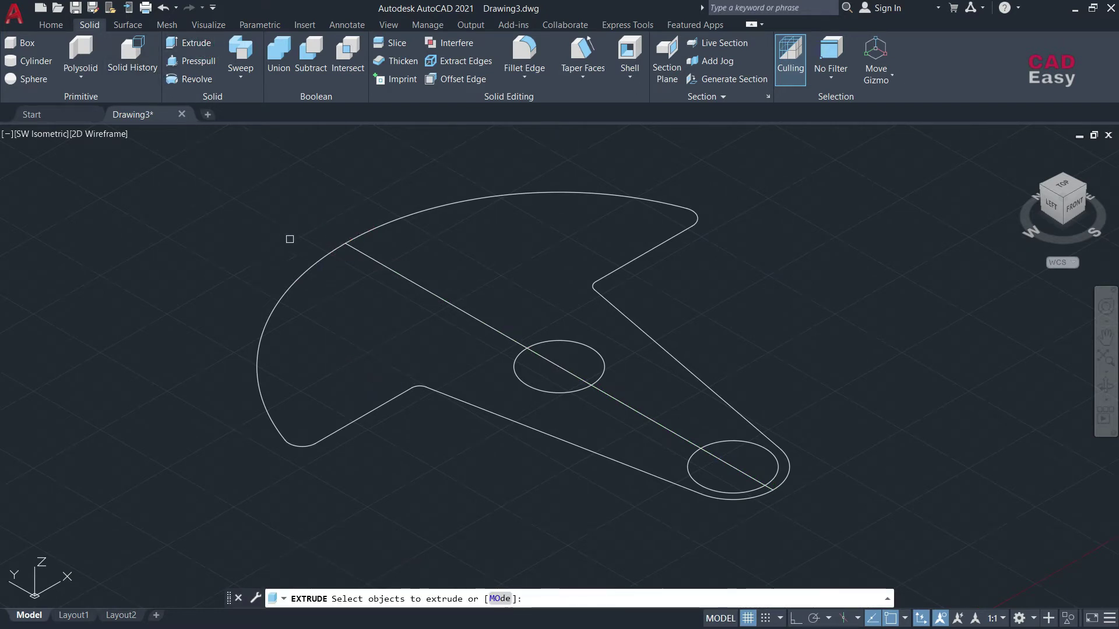
Extrude the web outline 1.5 units, replacing an undone 1.2 extrusion.
{"action": "left_click", "coordinate": [303, 268]}
{"action": "key", "text": "Return"}
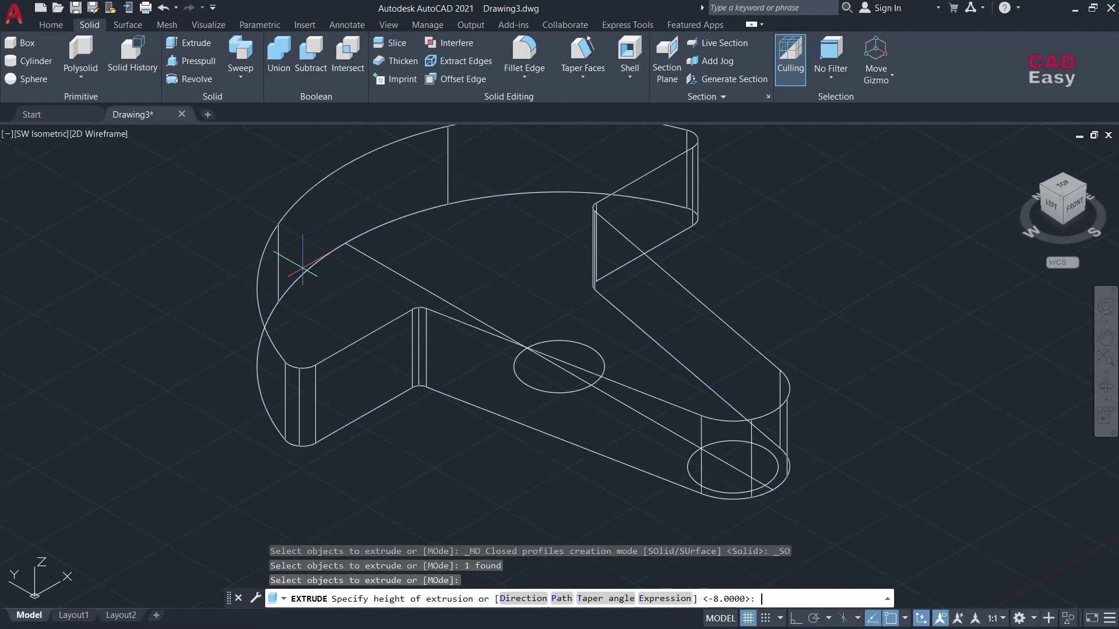
{"action": "type", "text": "1.2"}
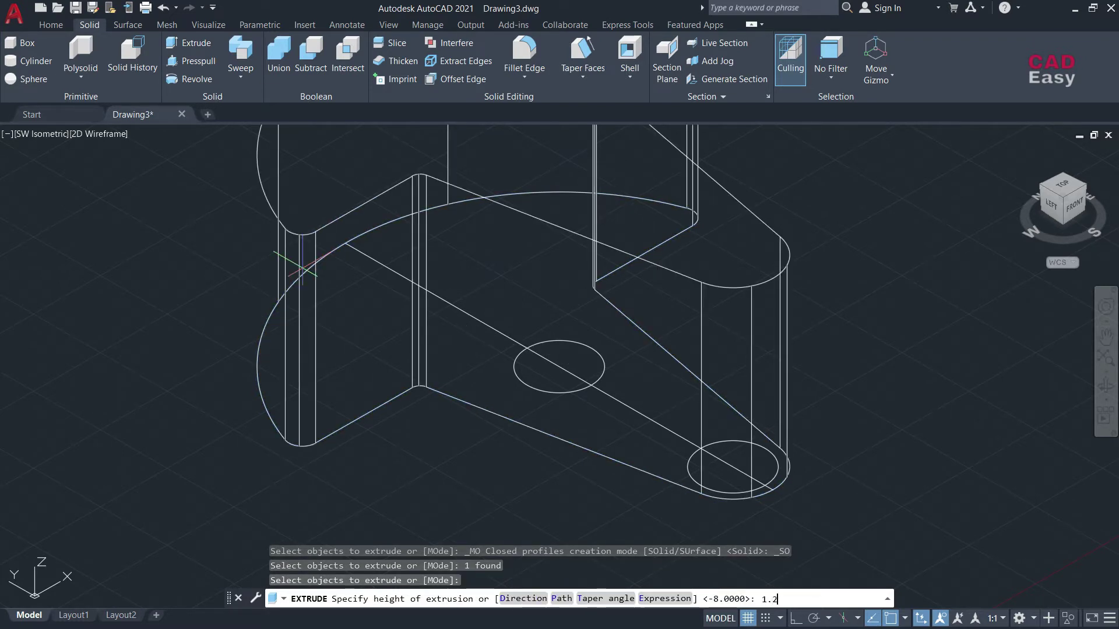
{"action": "key", "text": "Return"}
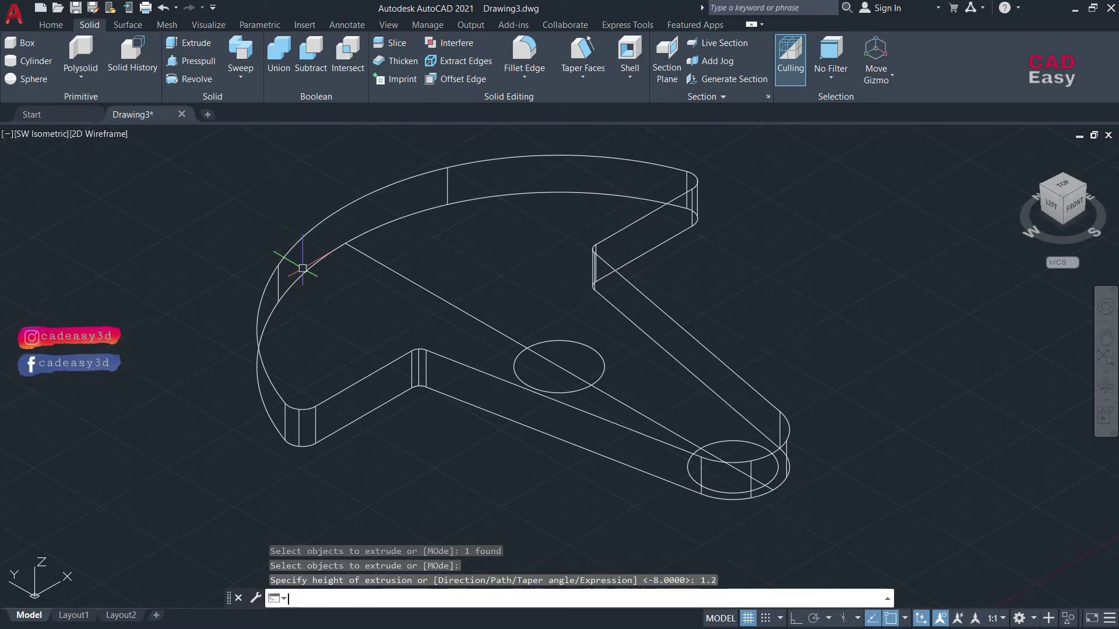
{"action": "key", "text": "ctrl+z"}
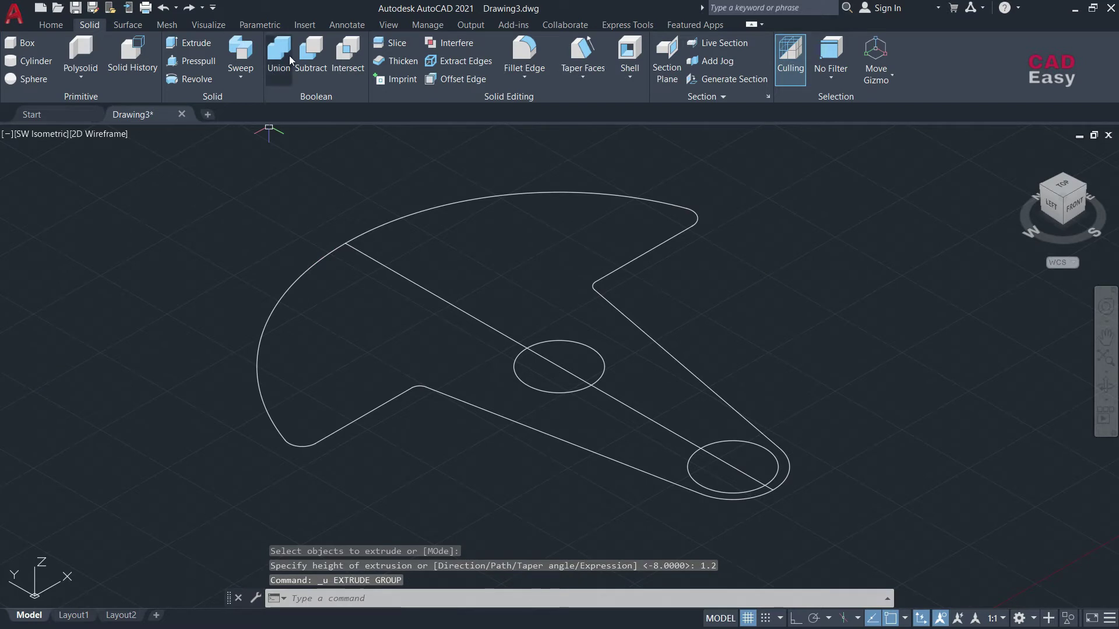
{"action": "left_click", "coordinate": [190, 43]}
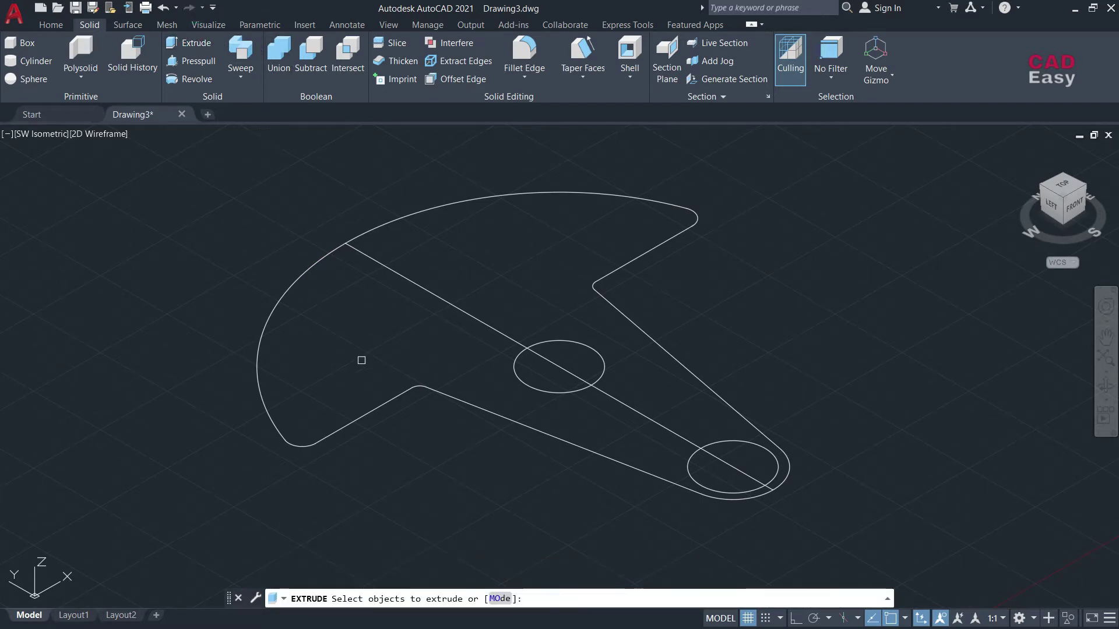
{"action": "left_click", "coordinate": [286, 280]}
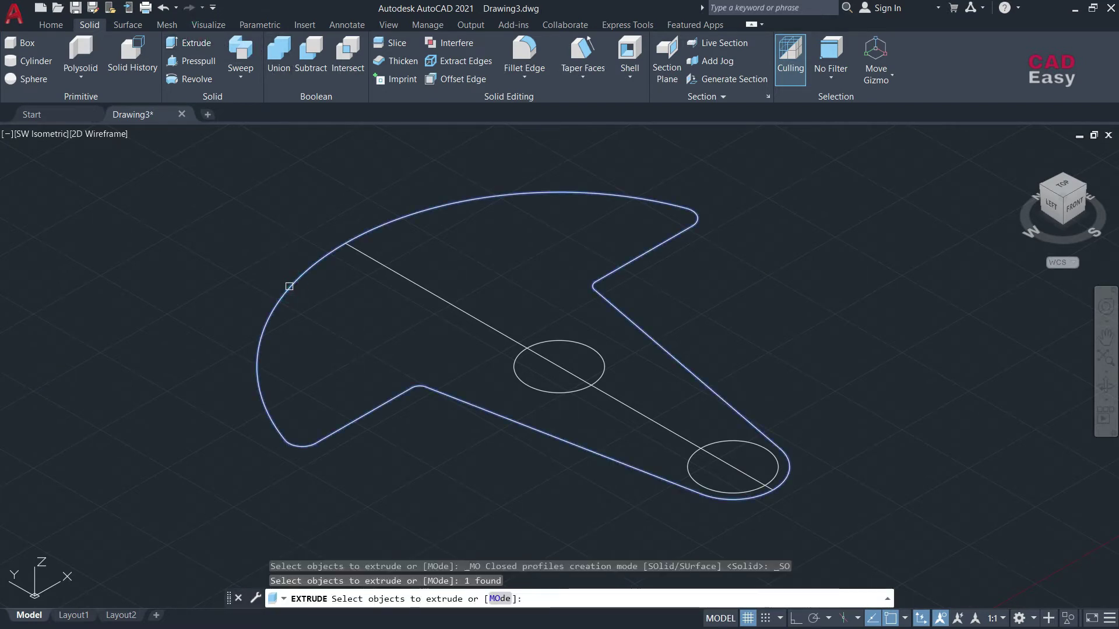
{"action": "key", "text": "Return"}
{"action": "type", "text": "1"}
{"action": "key", "text": "Return"}
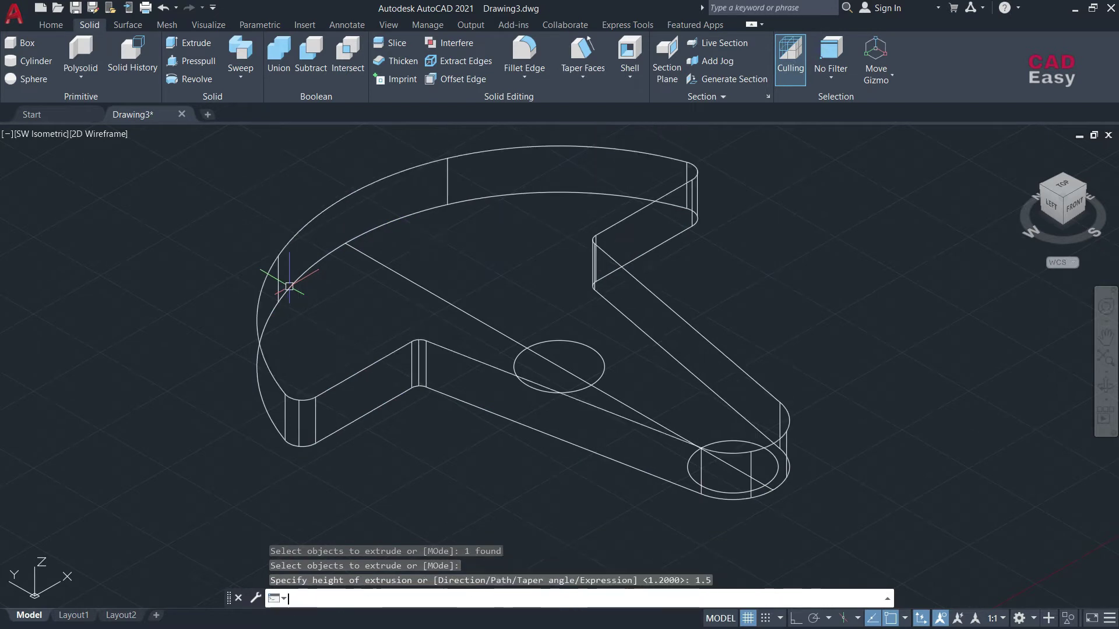
{"action": "left_click", "coordinate": [697, 476]}
Move the small end circle 1.5 units straight up to the plate's top face.
{"action": "type", "text": "m"}
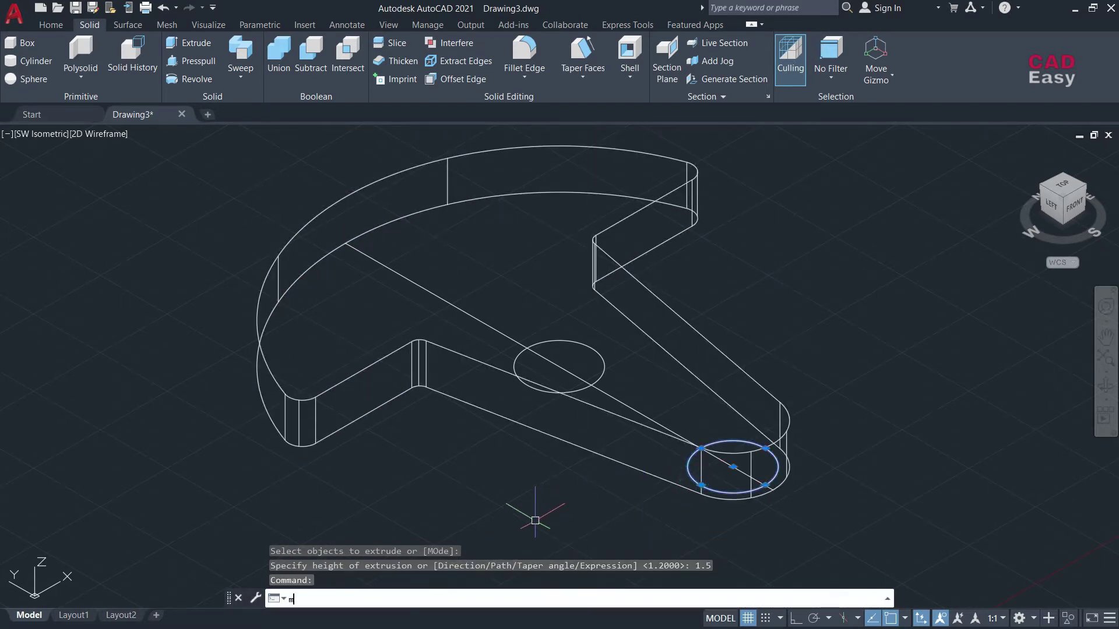
{"action": "type", "text": "v"}
{"action": "key", "text": "Return"}
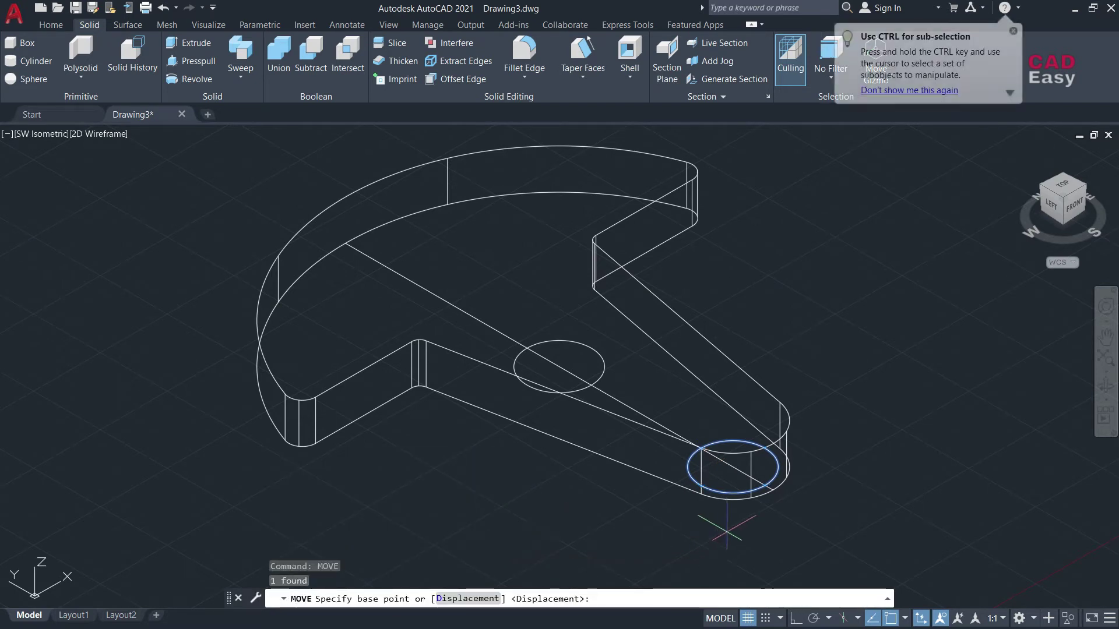
{"action": "left_click", "coordinate": [734, 466]}
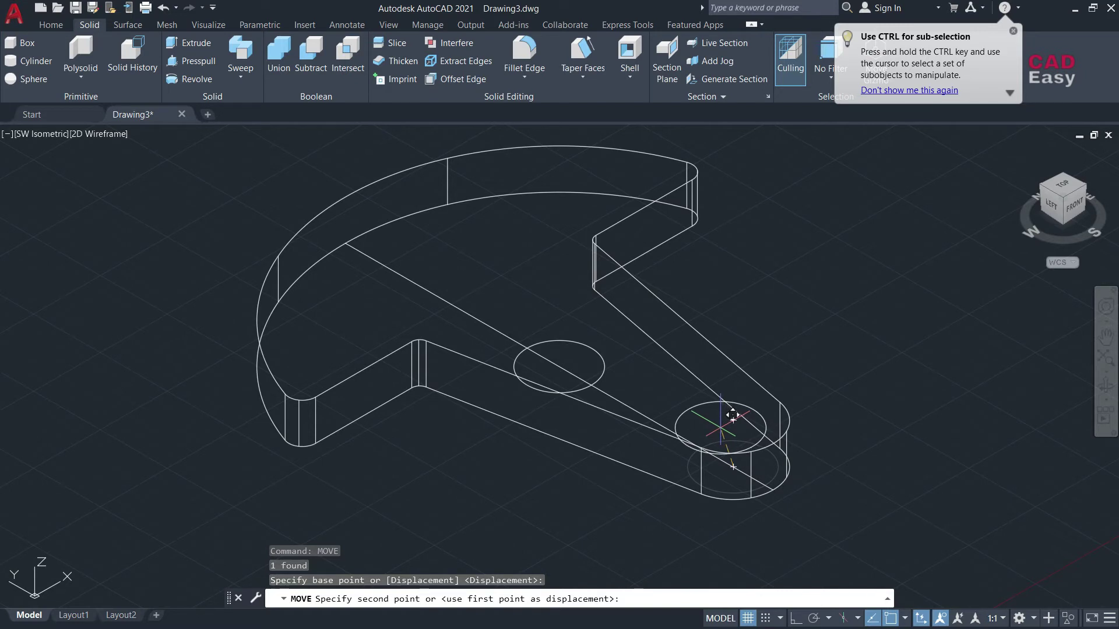
{"action": "key", "text": "F8"}
{"action": "type", "text": "1"}
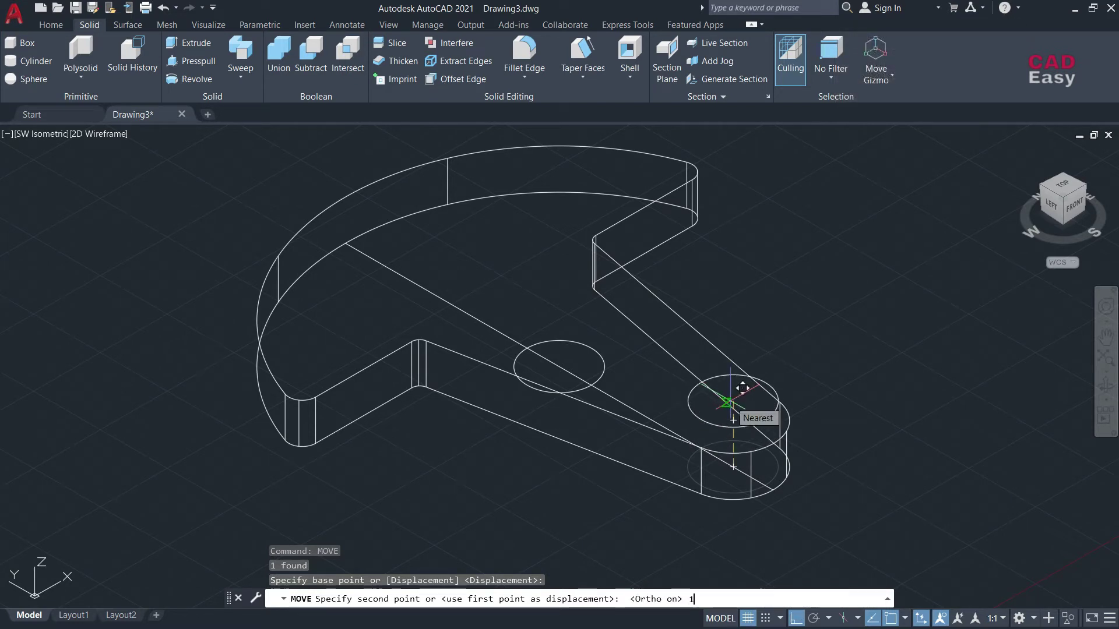
{"action": "type", "text": ".5"}
{"action": "key", "text": "Return"}
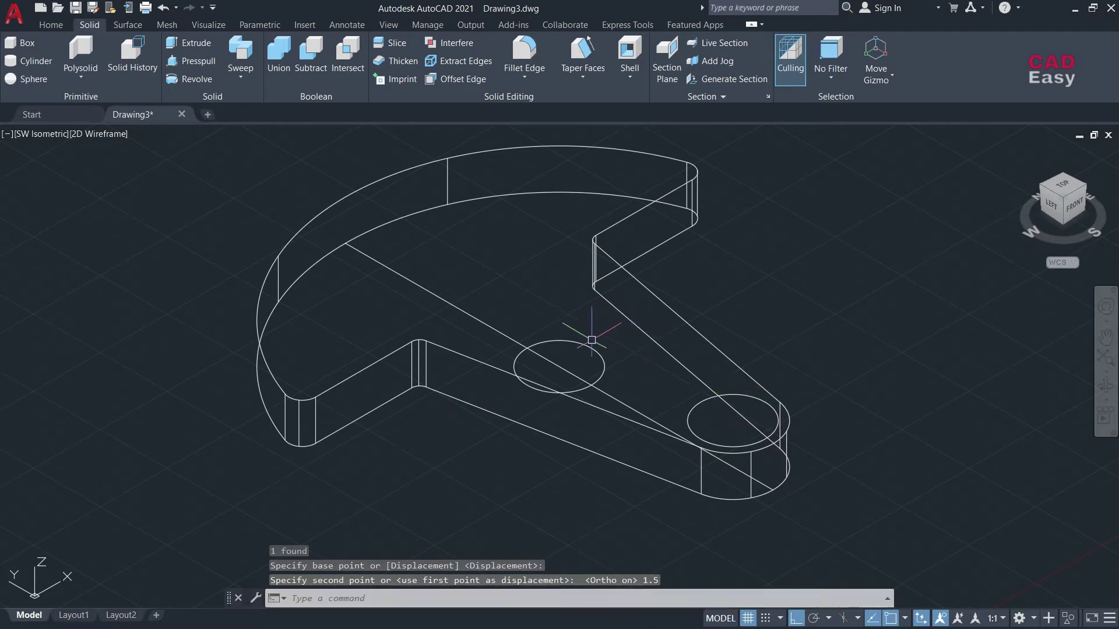
Extrude the small end circle 3 units into a cylinder.
{"action": "left_click", "coordinate": [199, 40]}
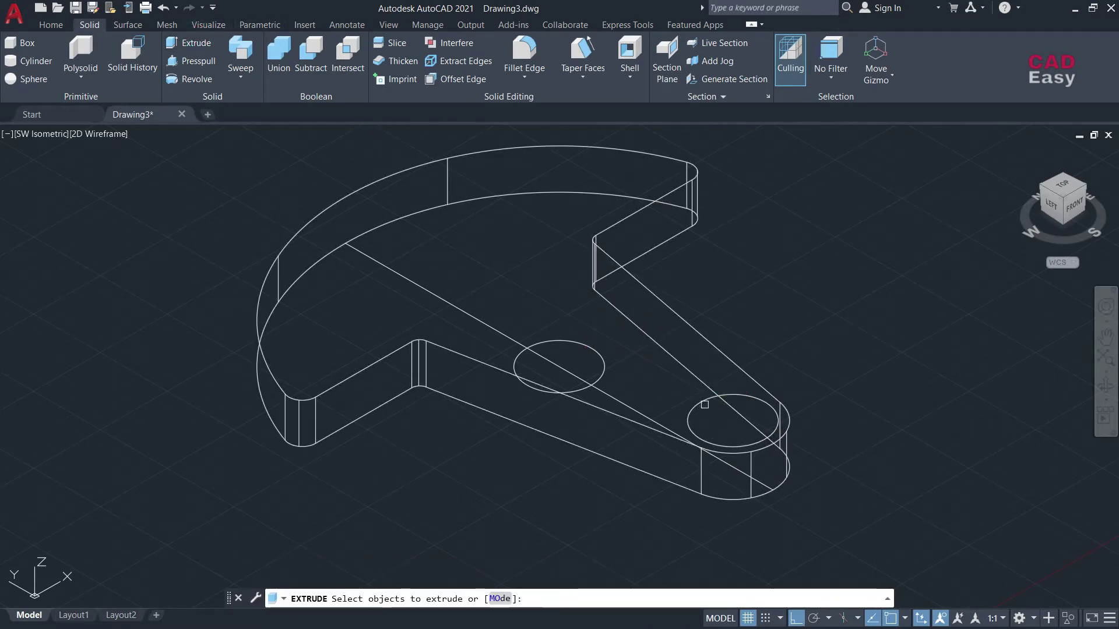
{"action": "left_click", "coordinate": [705, 405]}
{"action": "key", "text": "Return"}
{"action": "type", "text": "3"}
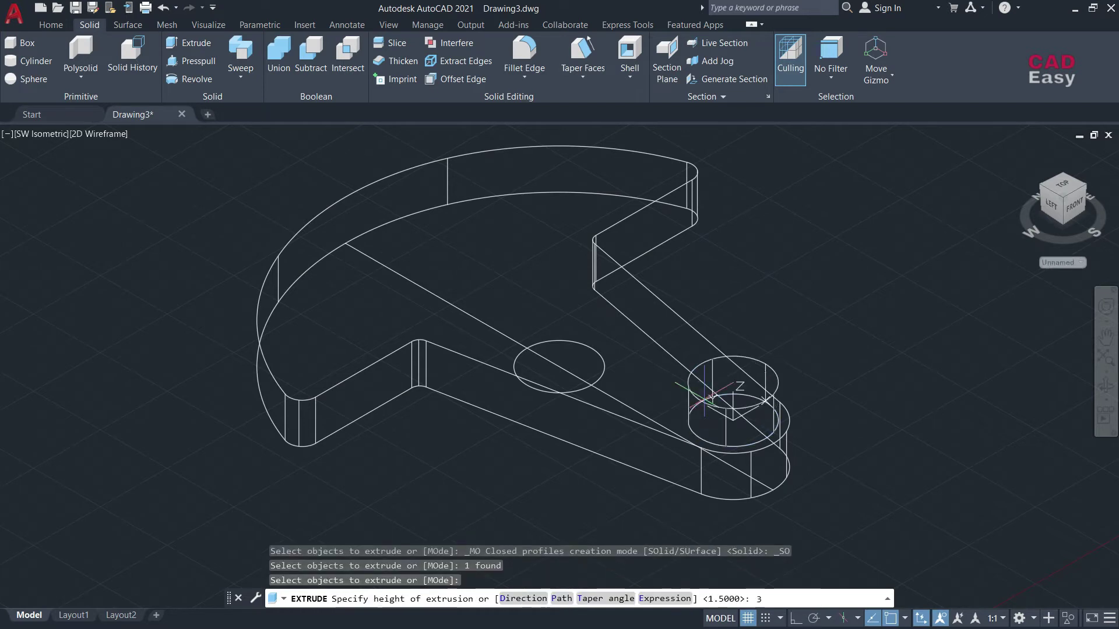
{"action": "key", "text": "Return"}
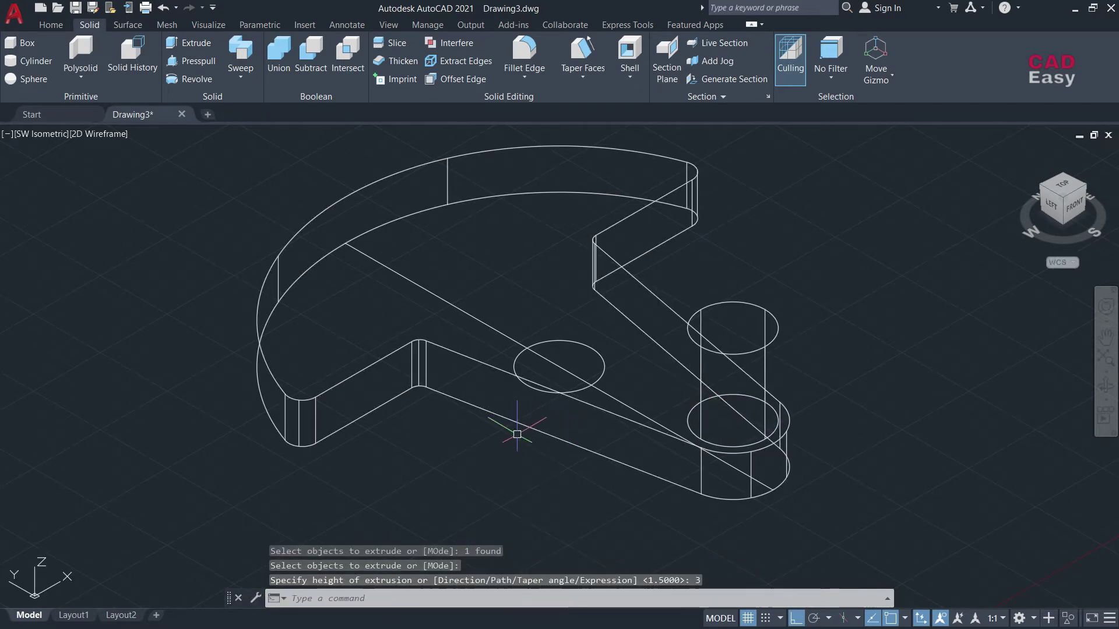
Extrude the central circle 10 units downward.
{"action": "left_click", "coordinate": [197, 43]}
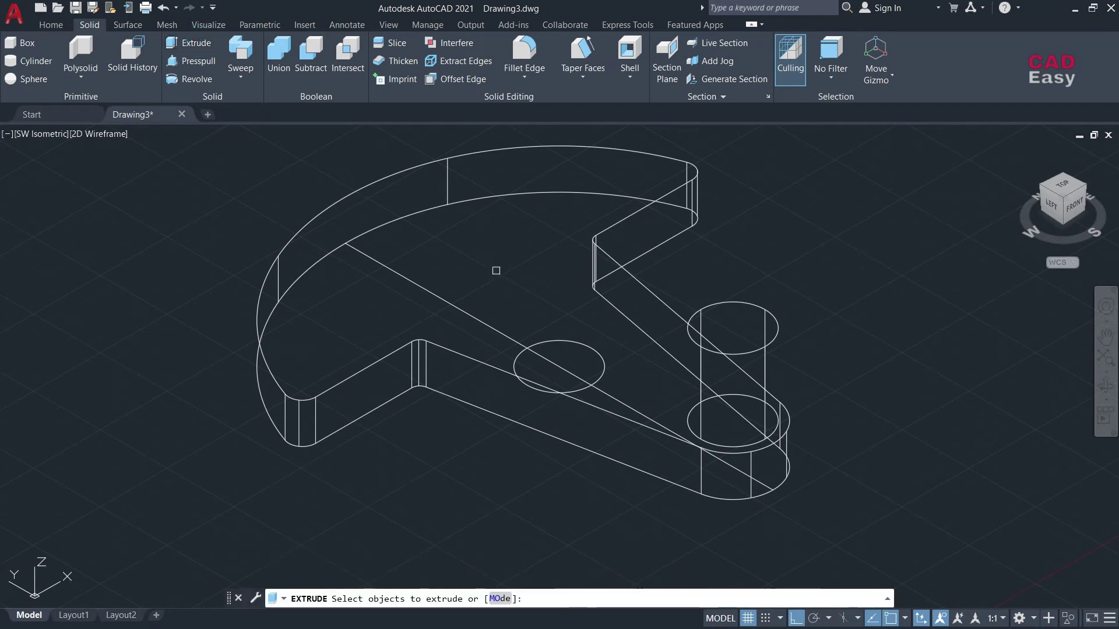
{"action": "left_click", "coordinate": [600, 367]}
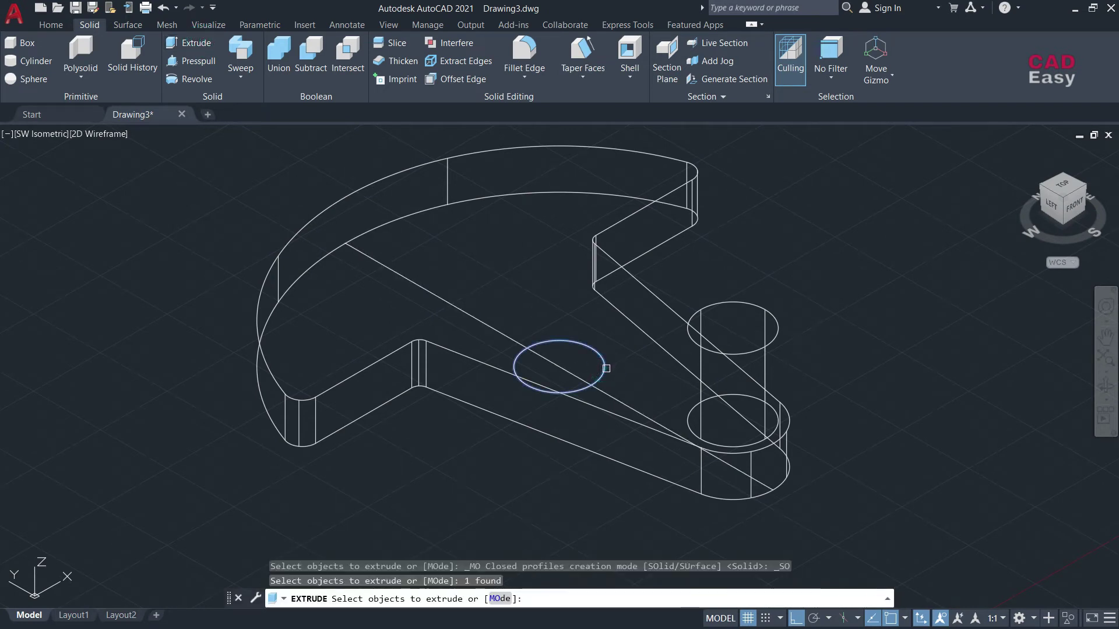
{"action": "key", "text": "Return"}
{"action": "type", "text": "-1"}
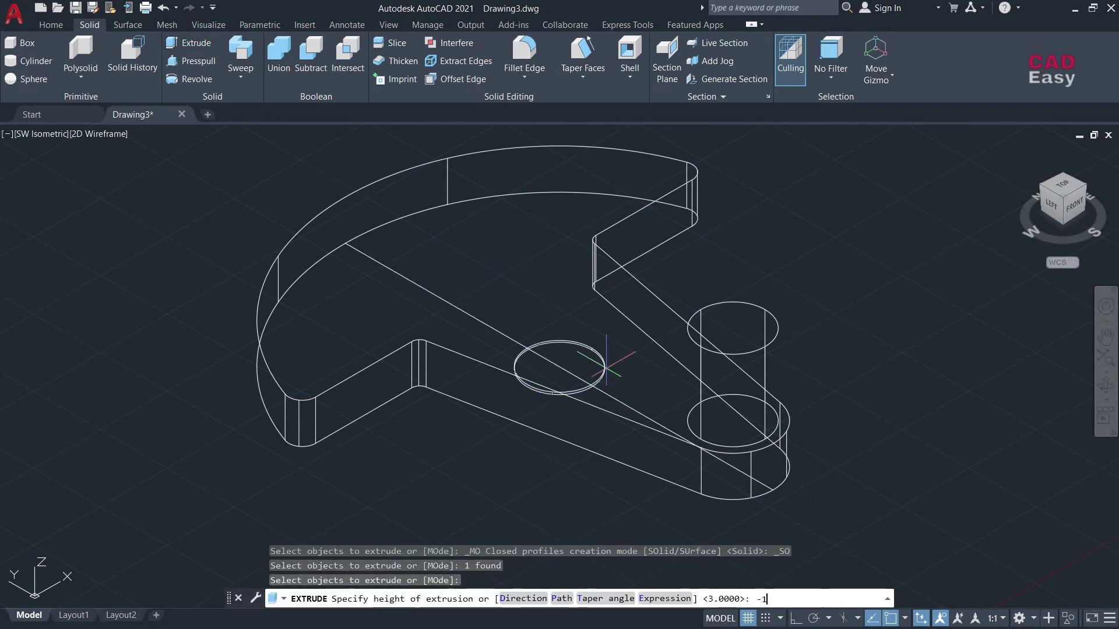
{"action": "type", "text": "0"}
{"action": "key", "text": "Return"}
{"action": "key", "text": "Escape"}
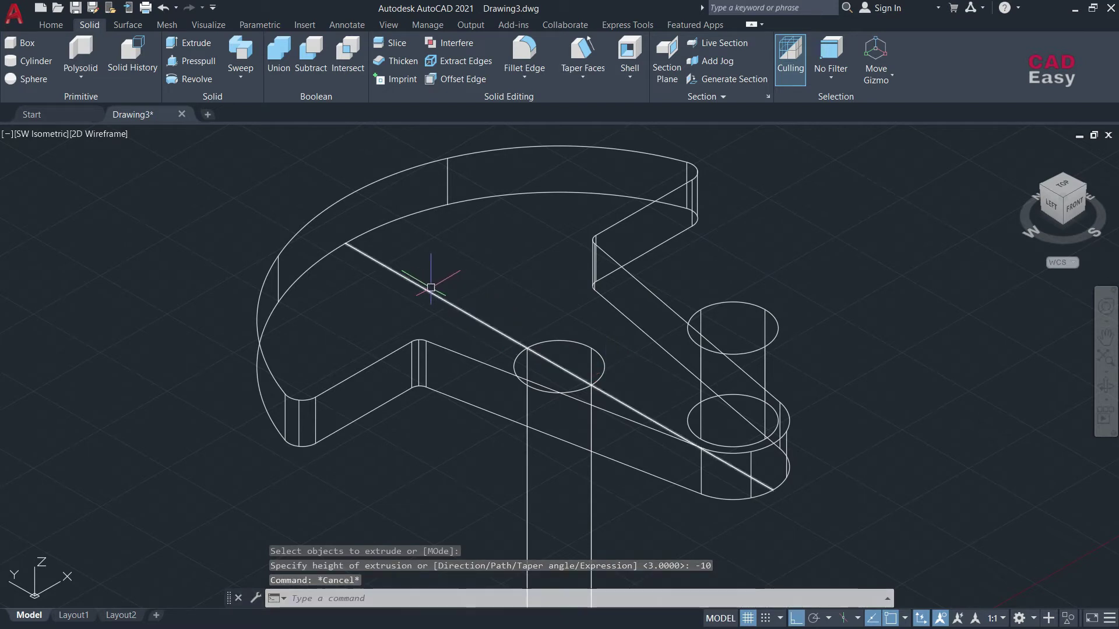
Move the diagonal line 3 units up from its end point, level with the cylinder top.
{"action": "left_click", "coordinate": [431, 288]}
{"action": "type", "text": "mo"}
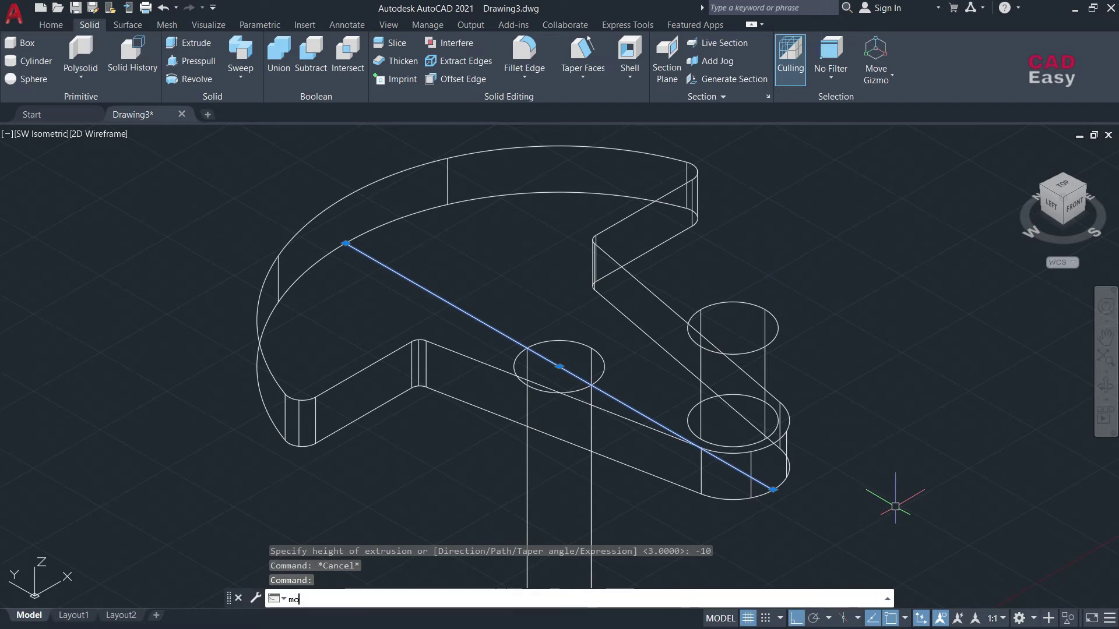
{"action": "key", "text": "Return"}
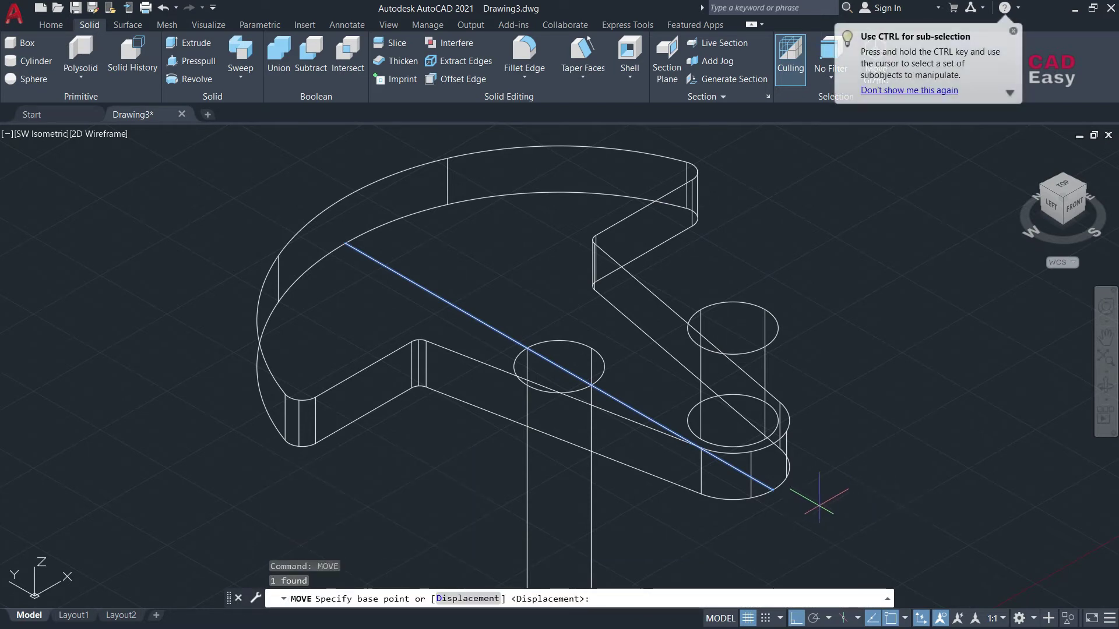
{"action": "left_click", "coordinate": [773, 492]}
{"action": "type", "text": "3"}
{"action": "key", "text": "Return"}
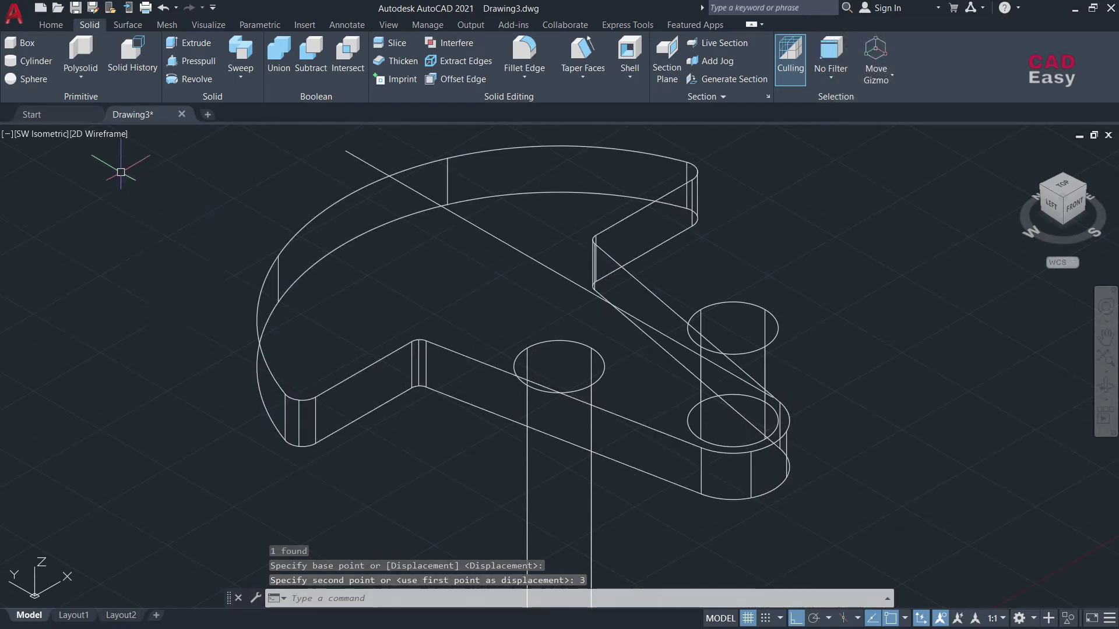
Change the visual style from the viewport style menu.
{"action": "left_click", "coordinate": [100, 135]}
{"action": "left_click", "coordinate": [116, 160]}
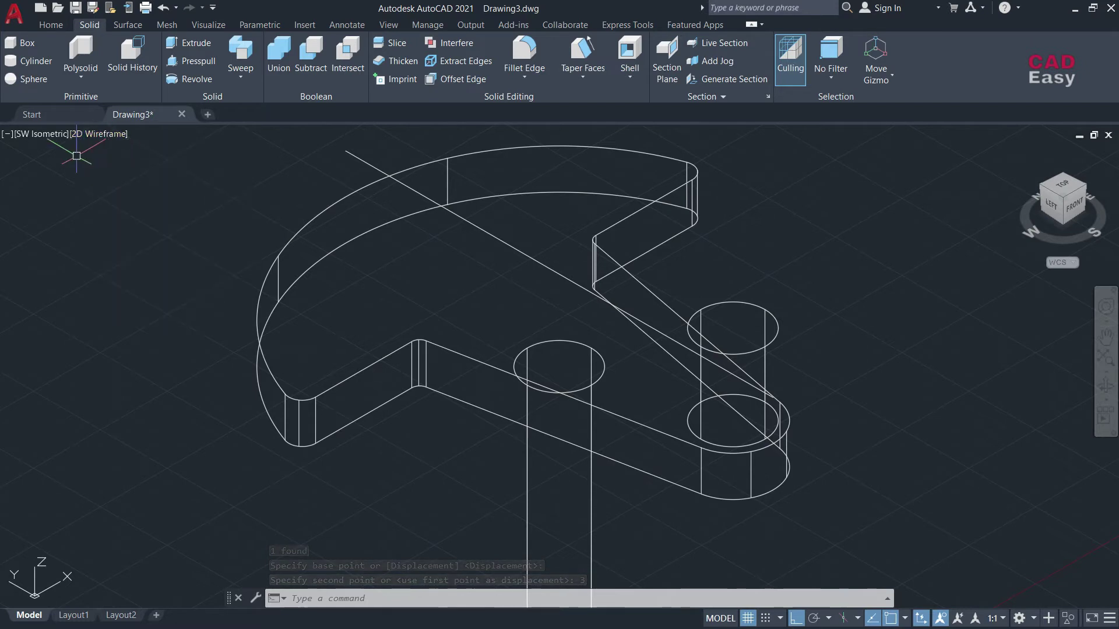
{"action": "left_click", "coordinate": [38, 136]}
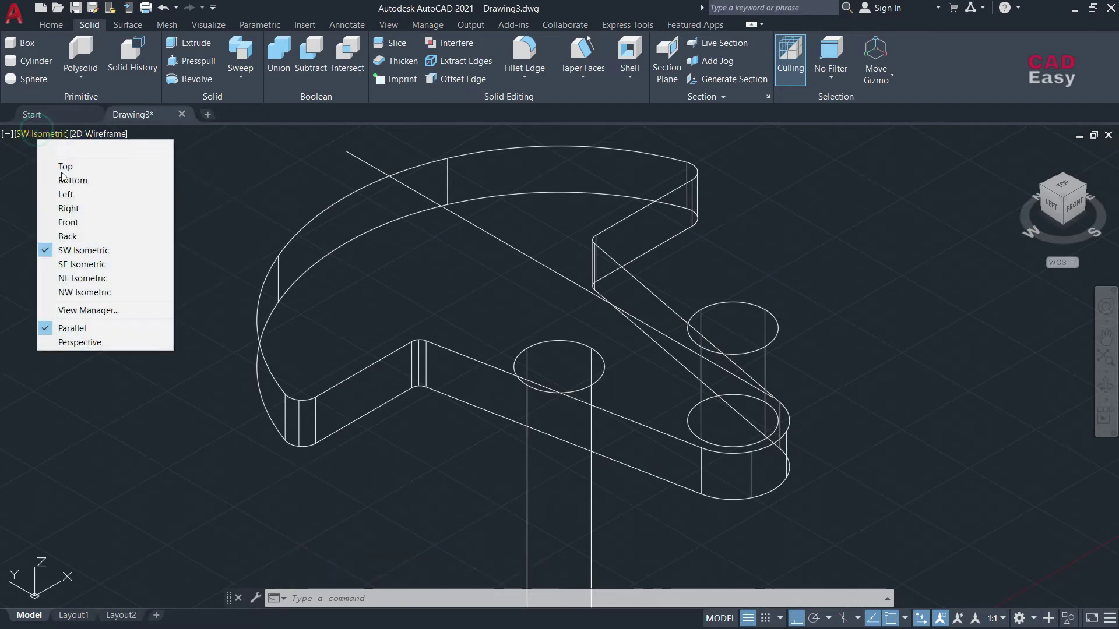
Switch to the Right view, abandon a first slice attempt on the plate, and turn Ortho off.
{"action": "left_click", "coordinate": [74, 207]}
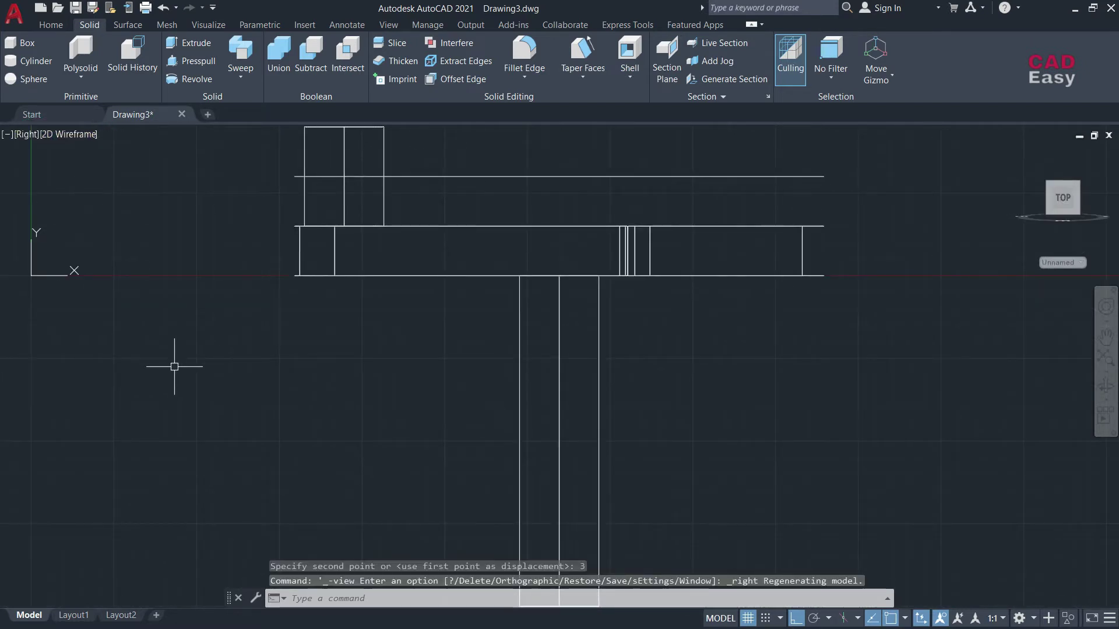
{"action": "type", "text": "sk"}
{"action": "key", "text": "BackSpace"}
{"action": "type", "text": "l"}
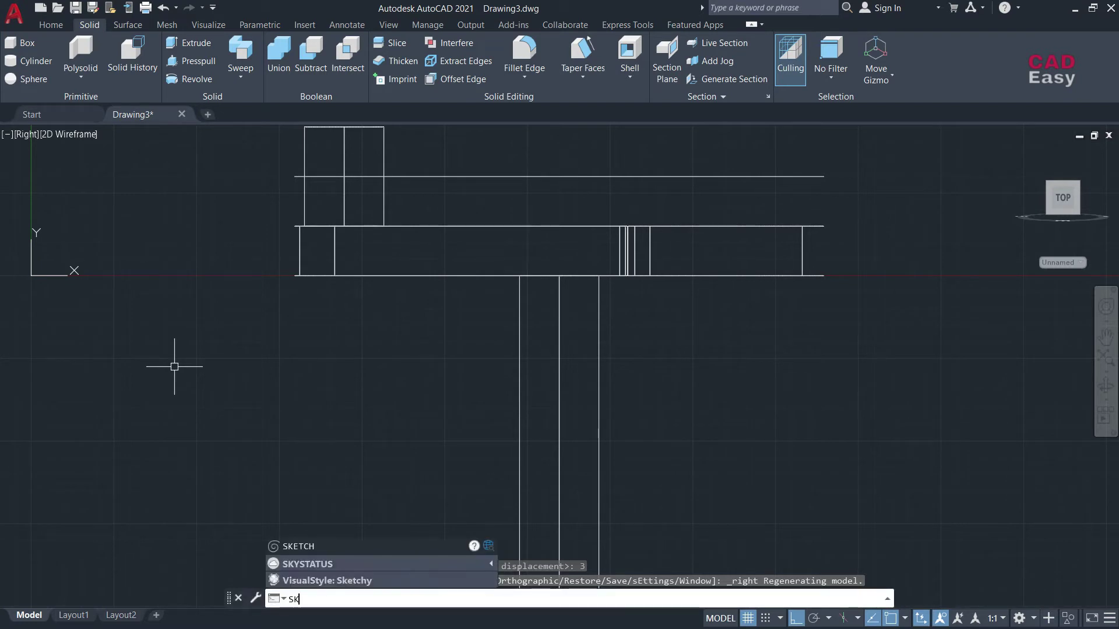
{"action": "key", "text": "Return"}
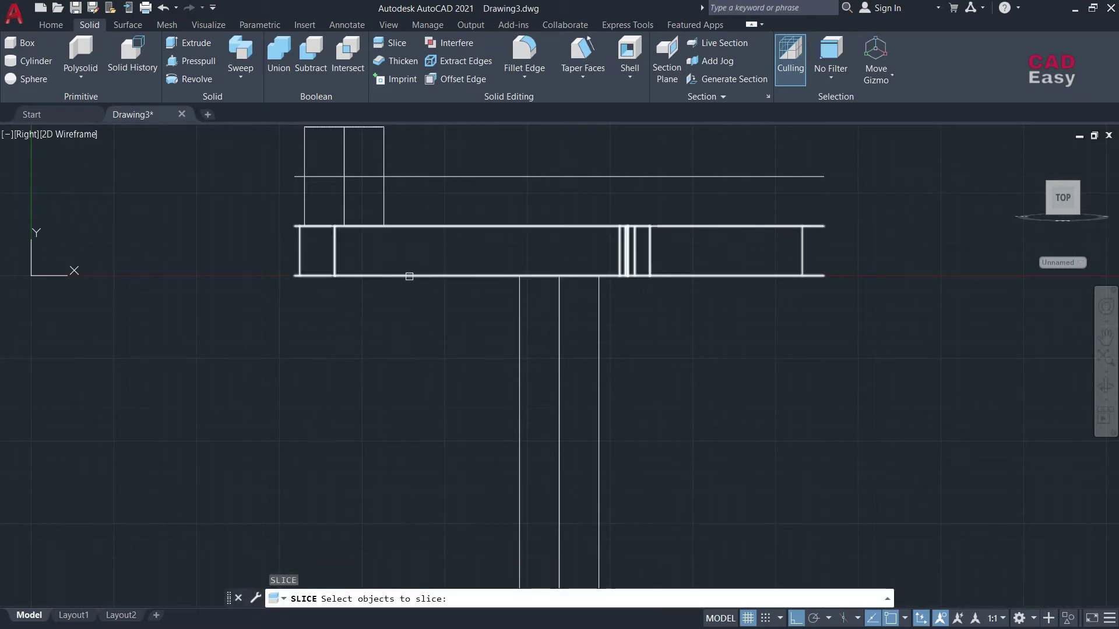
{"action": "left_click", "coordinate": [409, 277]}
{"action": "key", "text": "Return"}
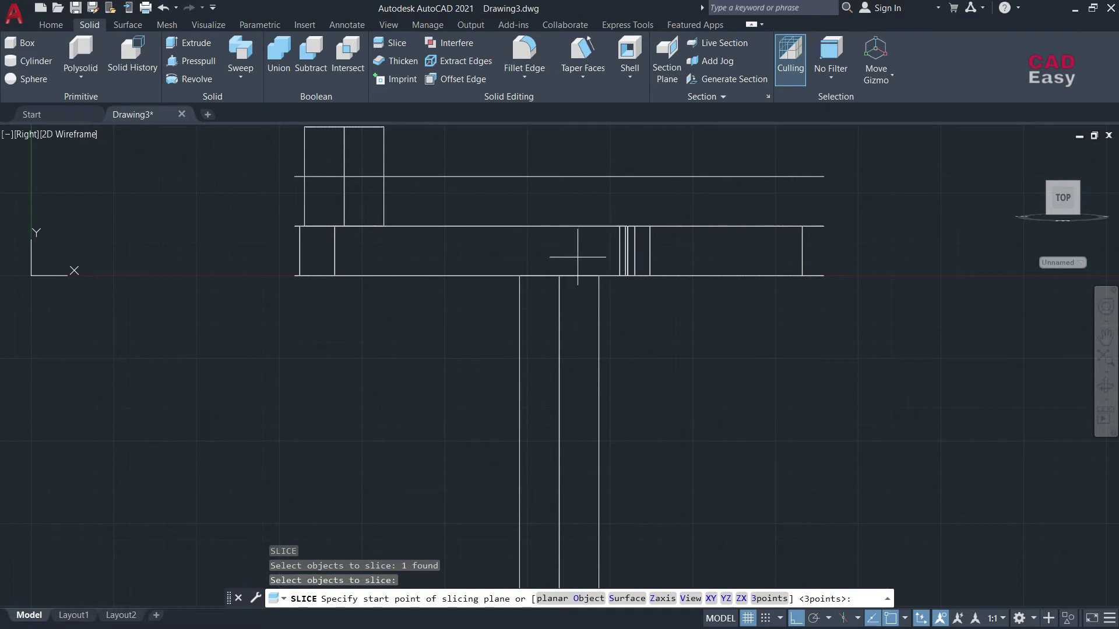
{"action": "left_click", "coordinate": [520, 276]}
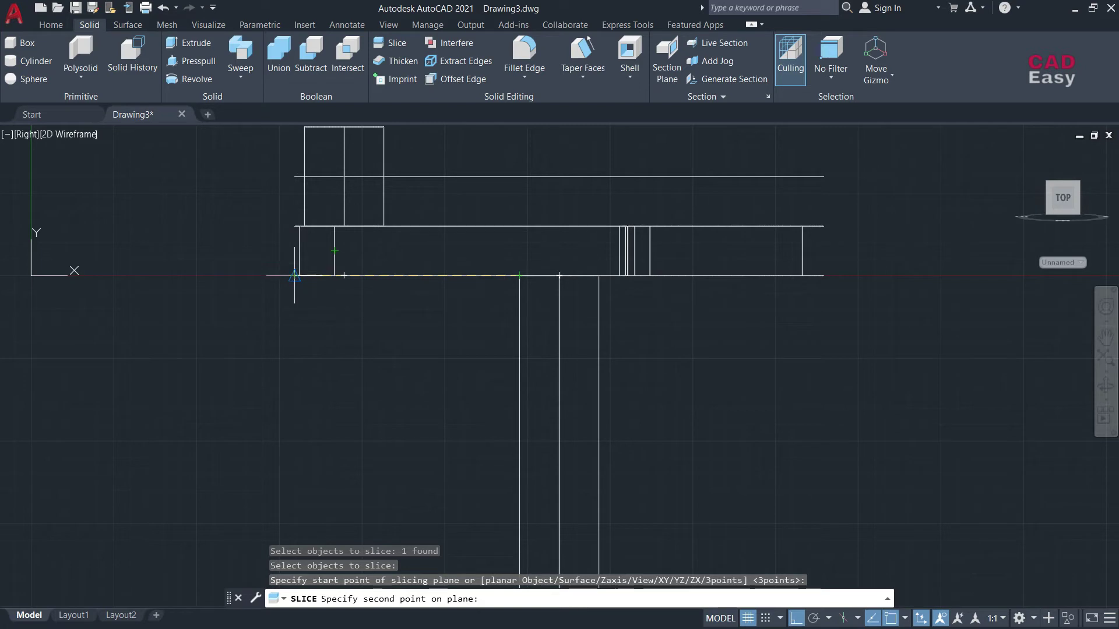
{"action": "key", "text": "Escape"}
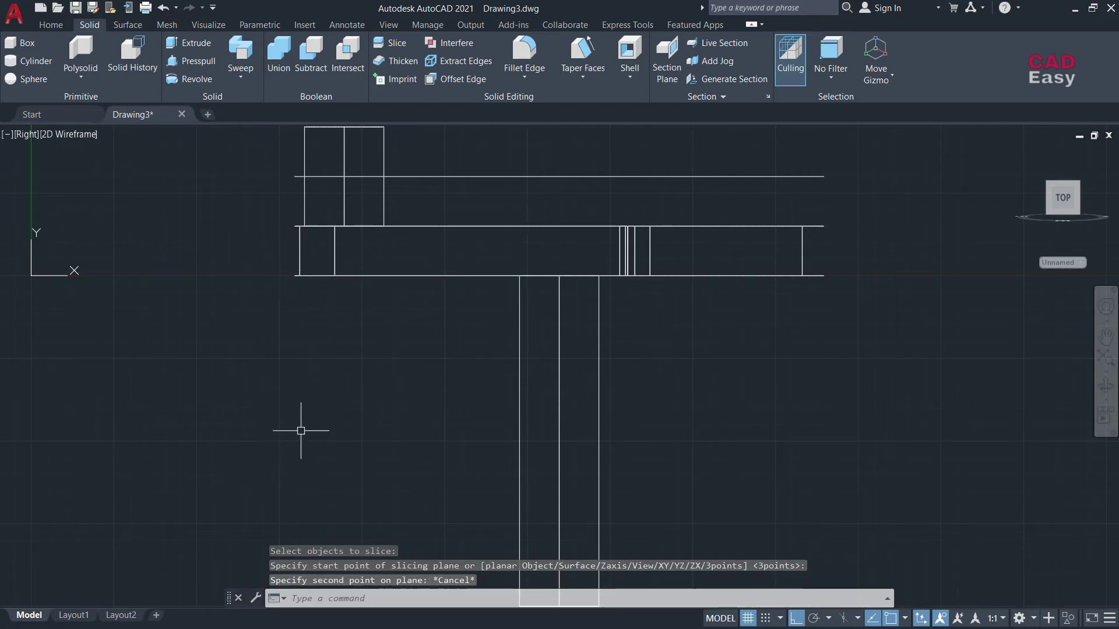
{"action": "key", "text": "F8"}
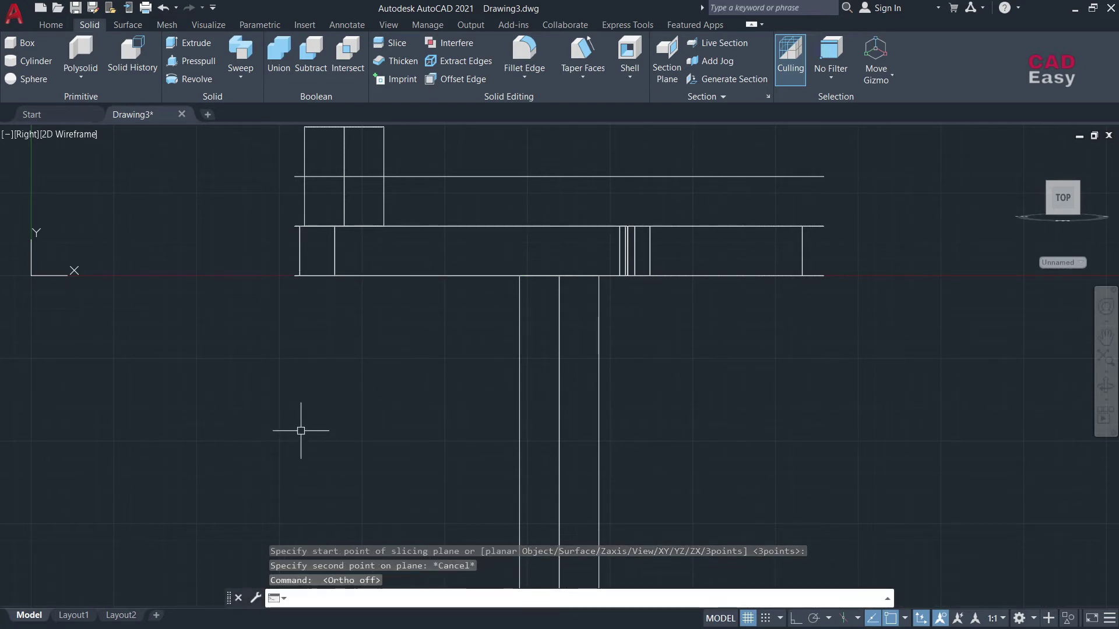
{"action": "key", "text": "F8"}
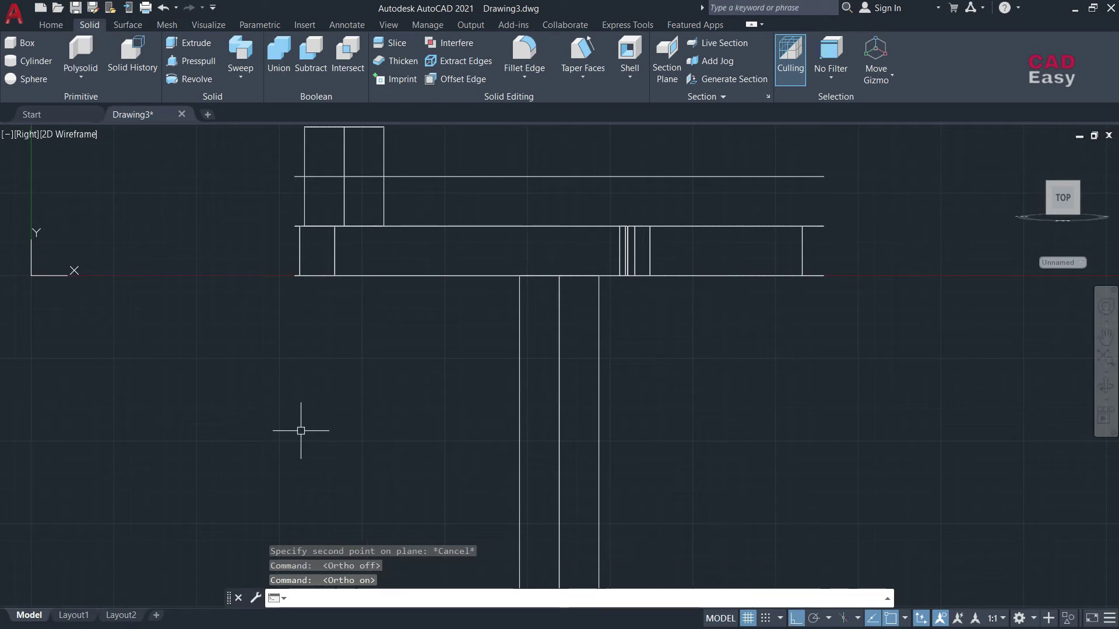
{"action": "key", "text": "F8"}
{"action": "type", "text": "sl"}
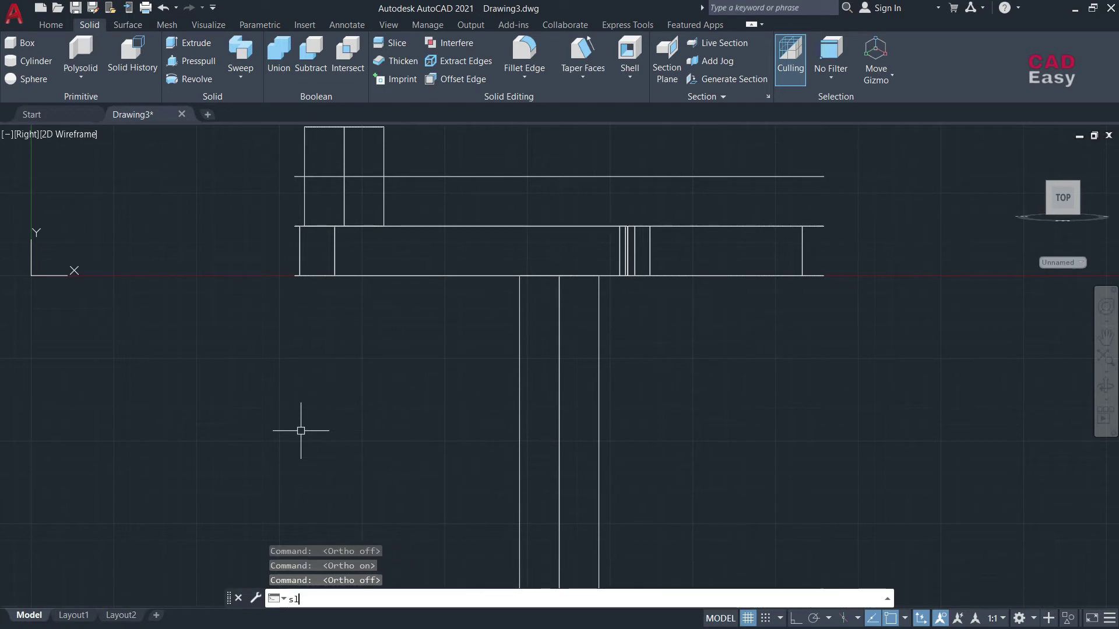
Slice the web from the shaft-top corner to its left-end midpoint and delete the wedge.
{"action": "key", "text": "Return"}
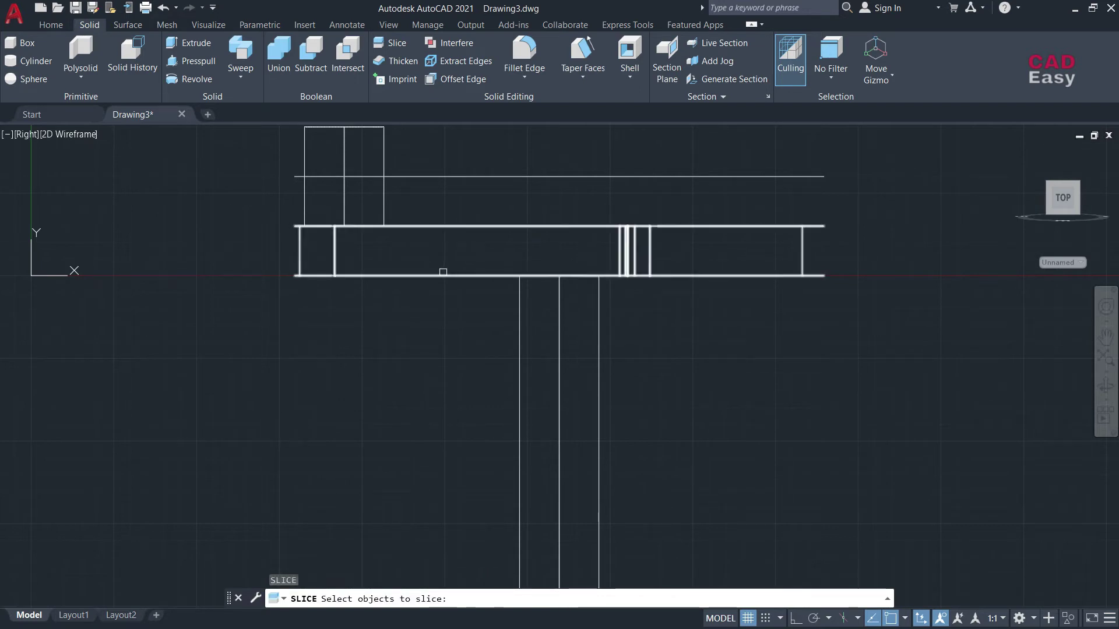
{"action": "left_click", "coordinate": [443, 272]}
{"action": "key", "text": "Return"}
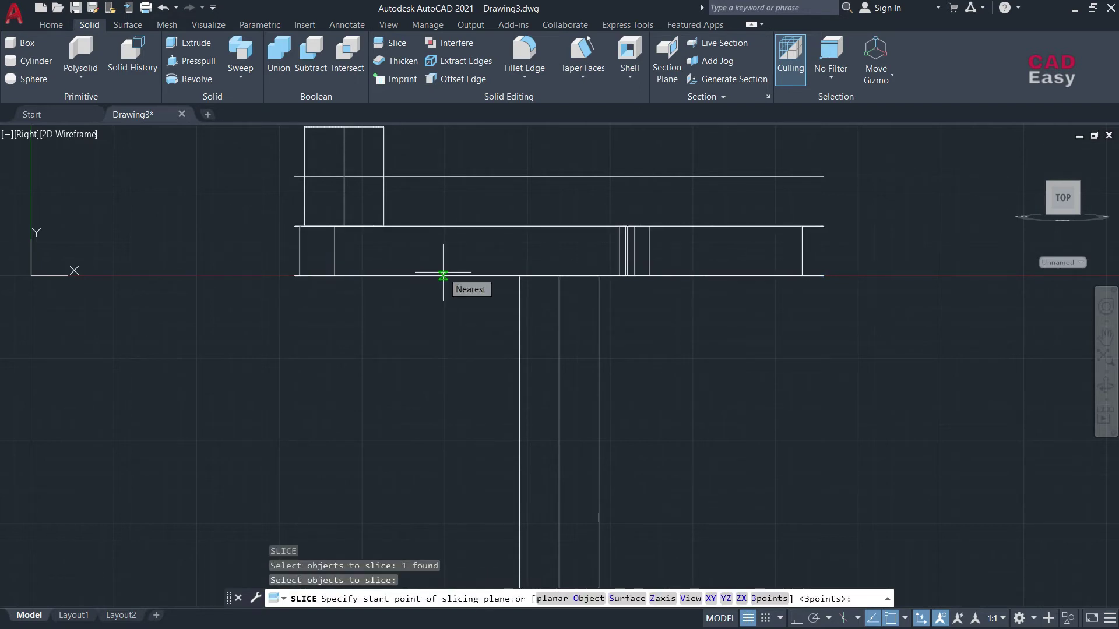
{"action": "left_click", "coordinate": [519, 275]}
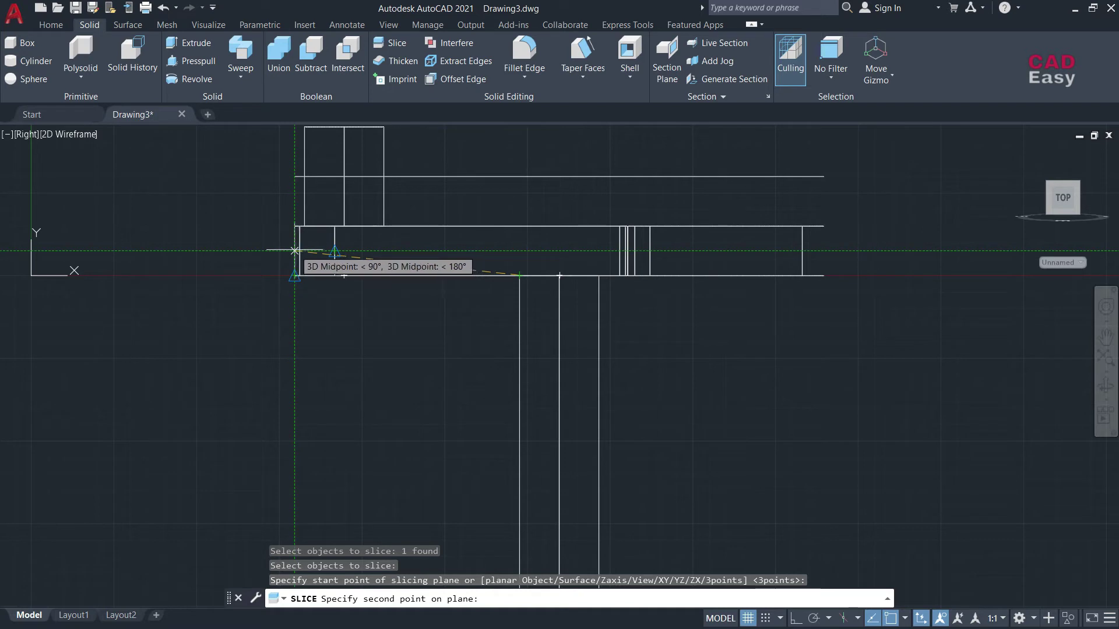
{"action": "left_click", "coordinate": [294, 251]}
{"action": "type", "text": "b"}
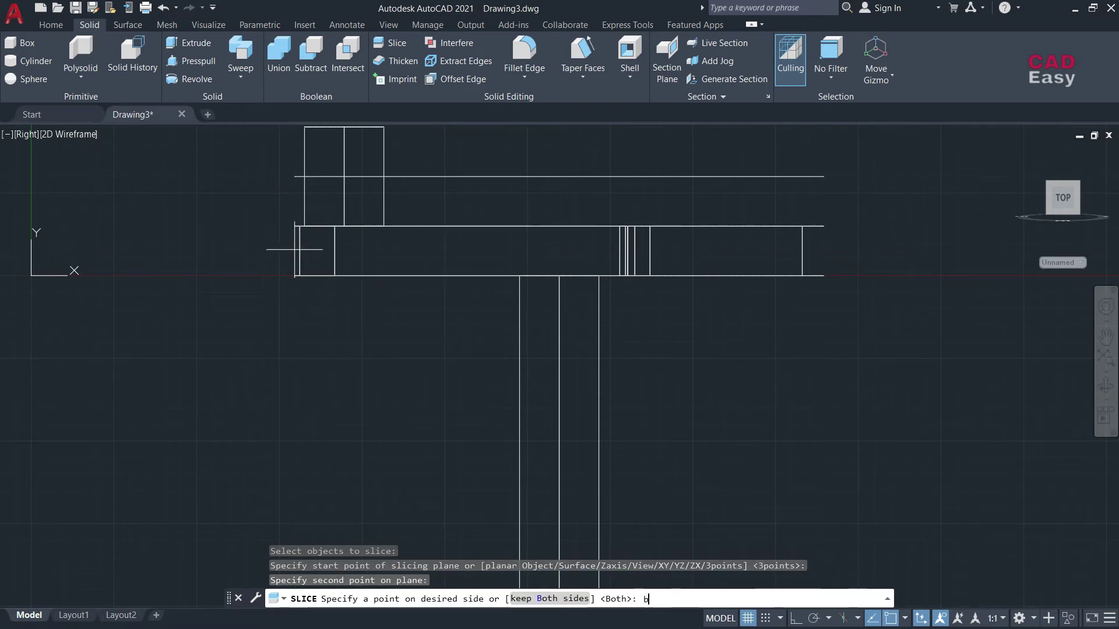
{"action": "key", "text": "Return"}
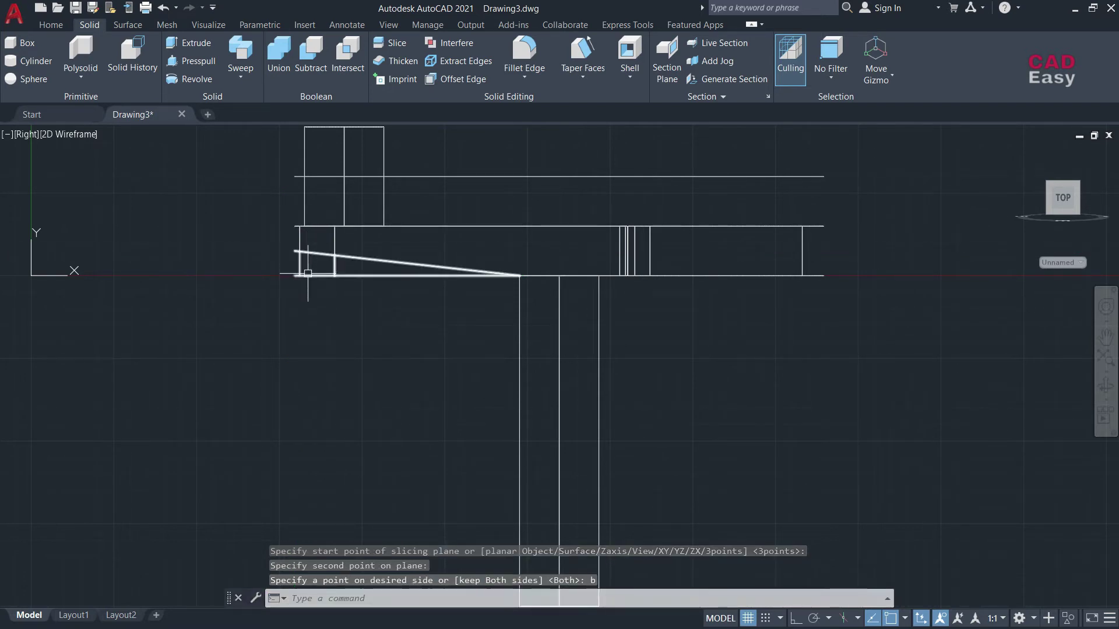
{"action": "left_click", "coordinate": [308, 273]}
{"action": "key", "text": "Delete"}
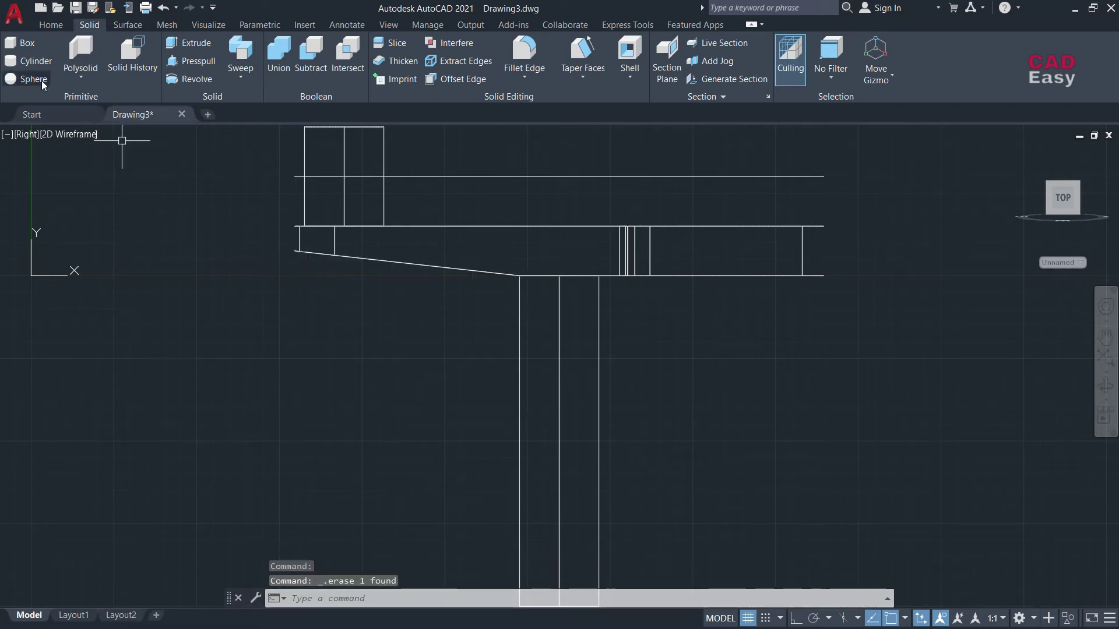
Switch to SW Isometric, then undo the stray selection and view change.
{"action": "left_click", "coordinate": [27, 133]}
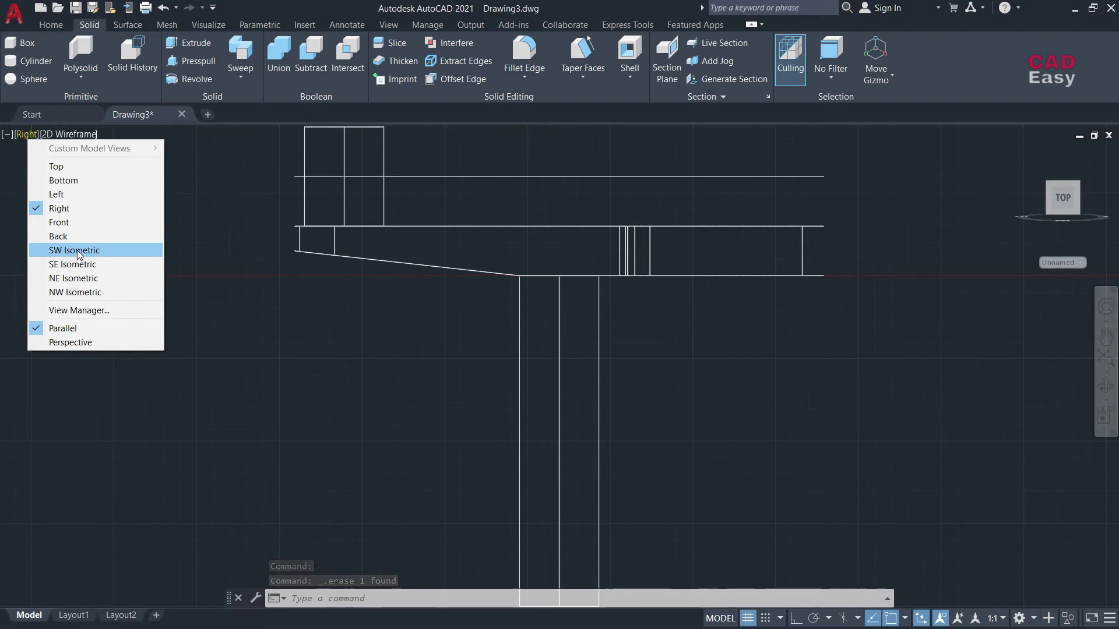
{"action": "left_click", "coordinate": [78, 254]}
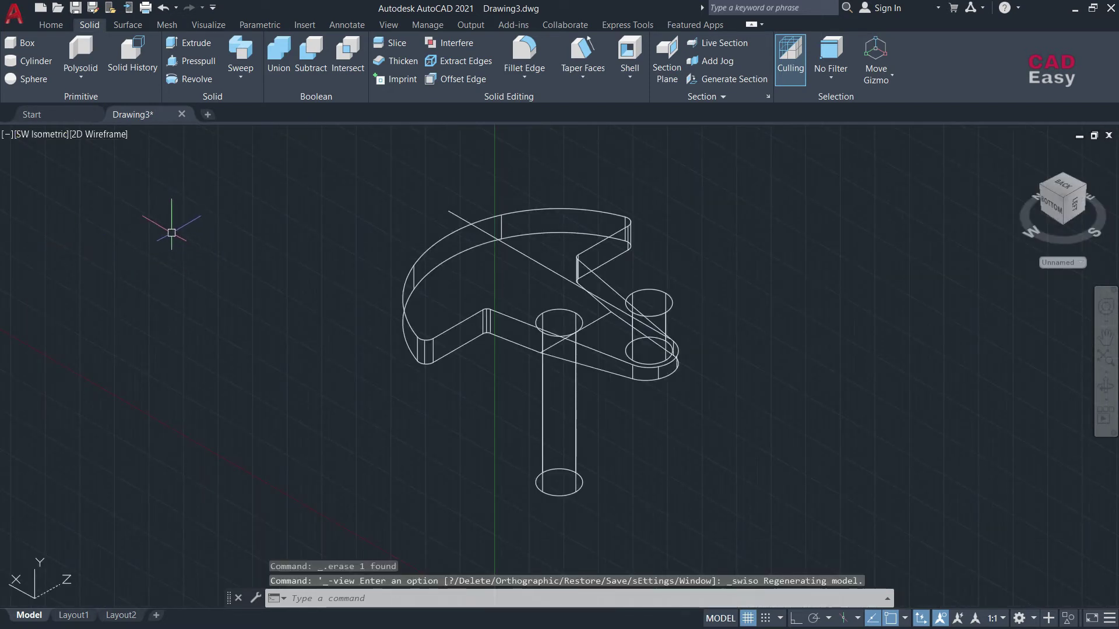
{"action": "left_click", "coordinate": [29, 133]}
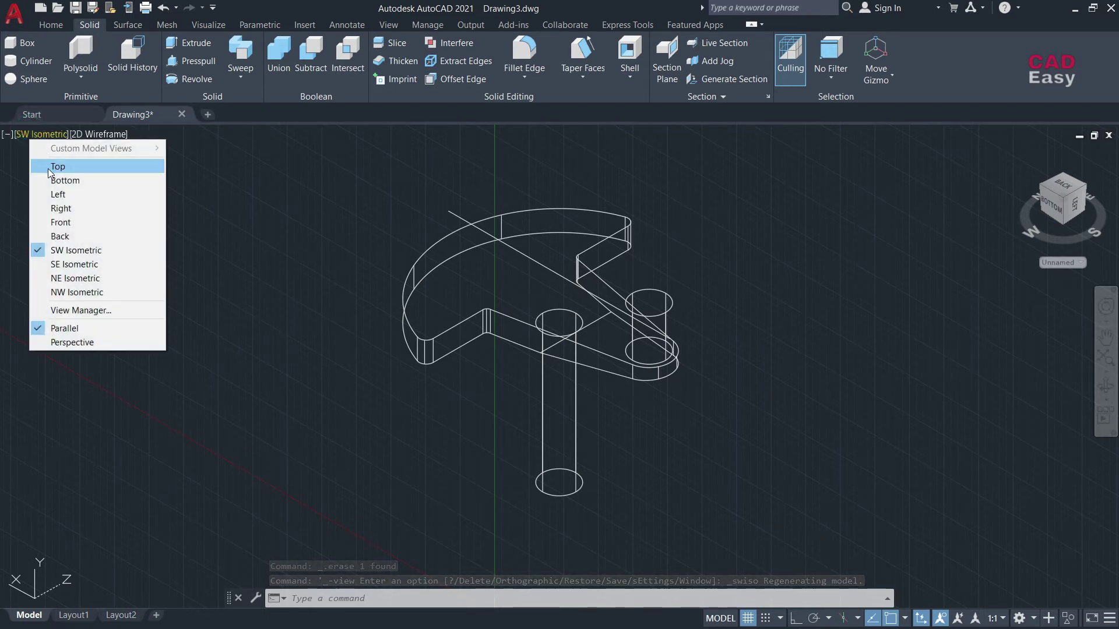
{"action": "left_click", "coordinate": [360, 201]}
{"action": "key", "text": "ctrl+z"}
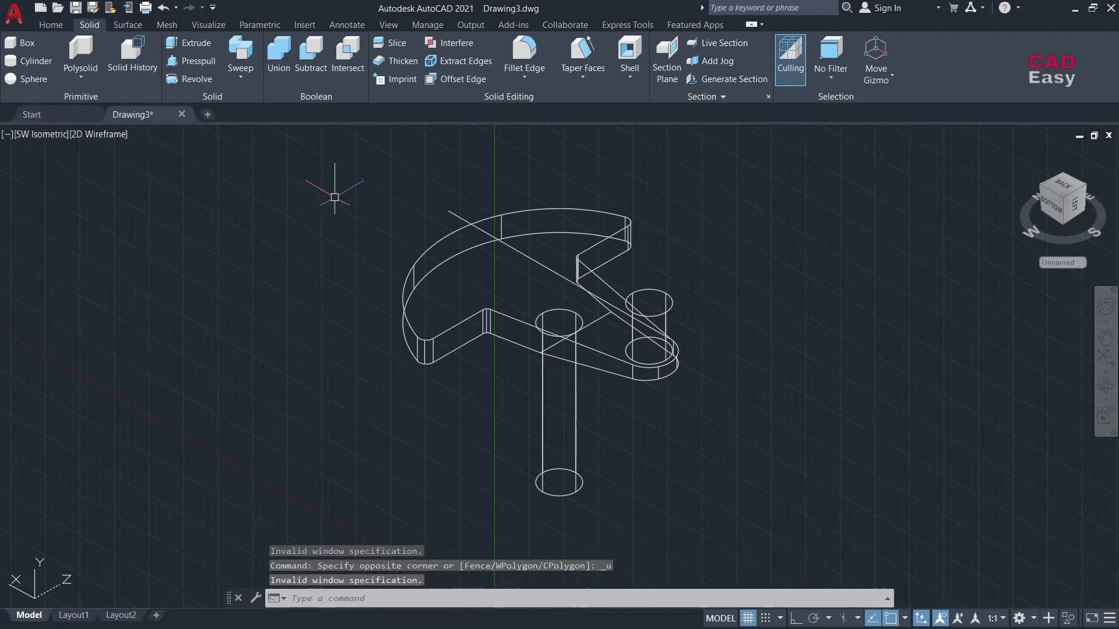
{"action": "key", "text": "Escape"}
{"action": "key", "text": "ctrl+z"}
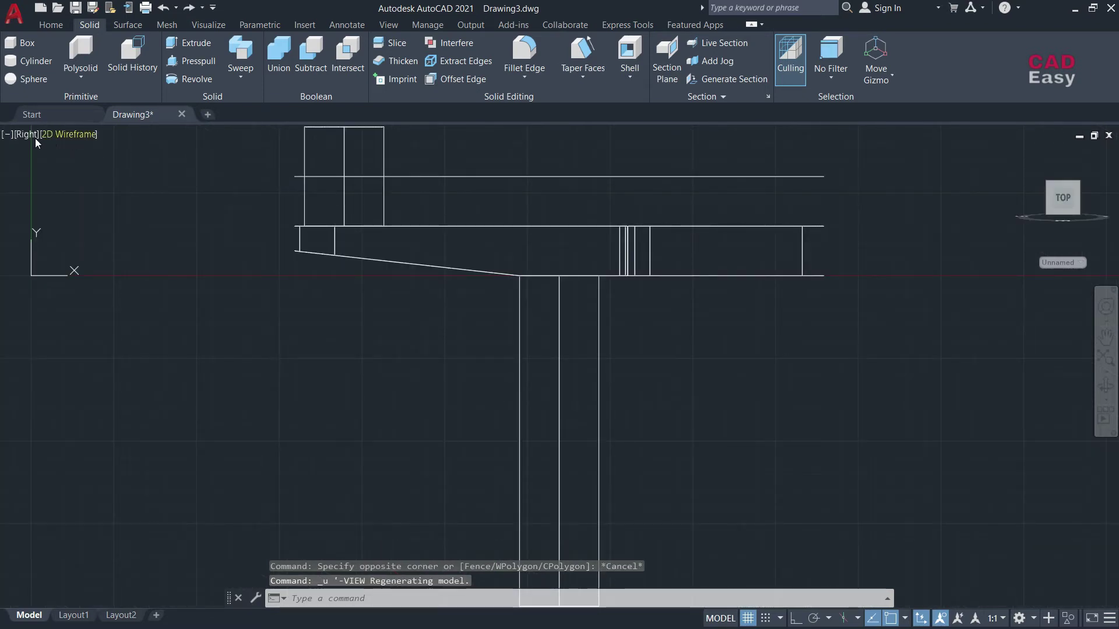
Check the Top view, then return to the SW Isometric view.
{"action": "left_click", "coordinate": [29, 134]}
{"action": "left_click", "coordinate": [56, 164]}
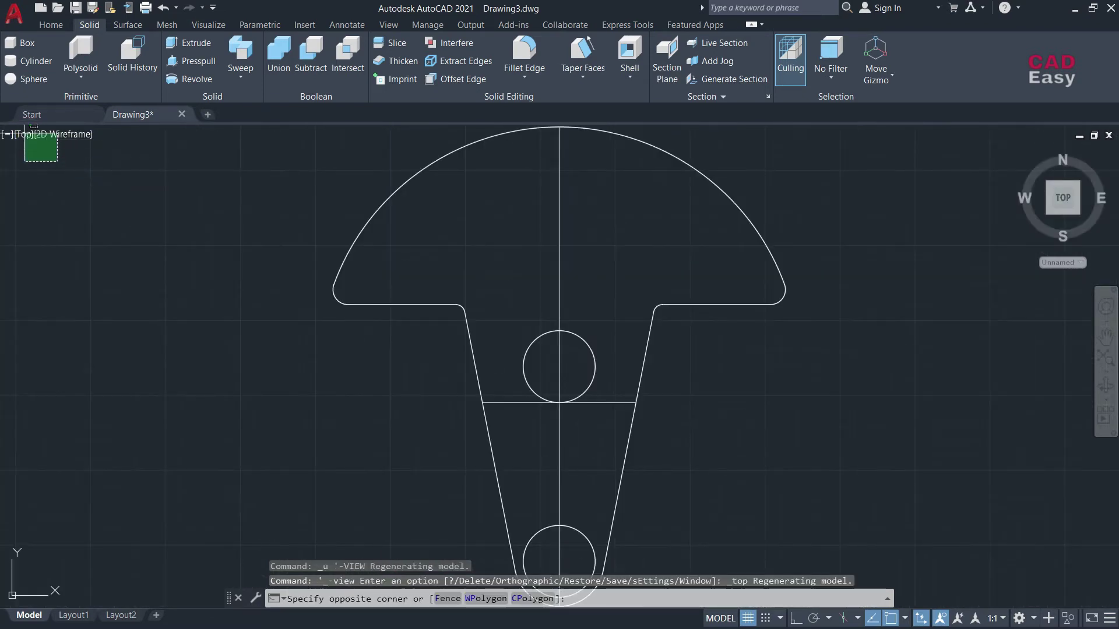
{"action": "key", "text": "Escape"}
{"action": "left_click", "coordinate": [23, 134]}
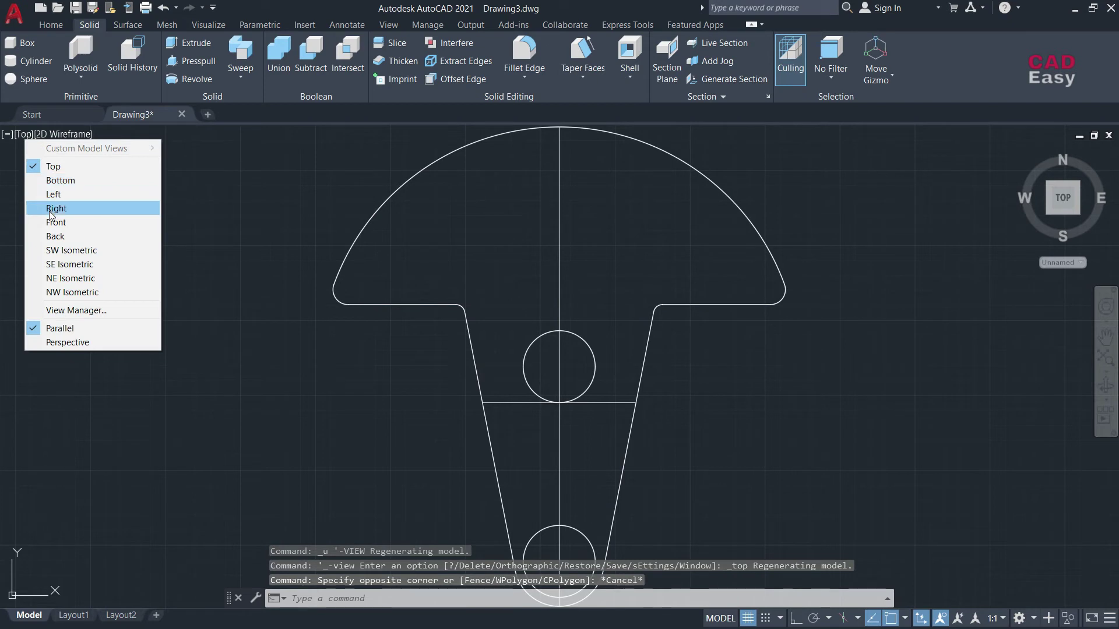
{"action": "left_click", "coordinate": [58, 249]}
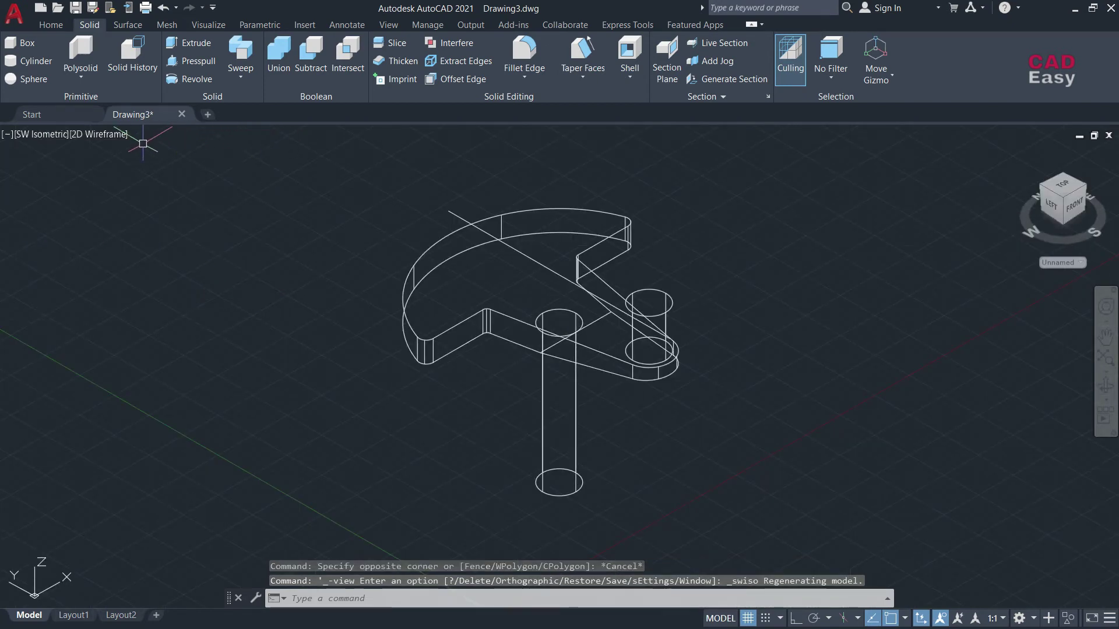
{"action": "left_click", "coordinate": [123, 137]}
Shade the model Realistic and start a 0.2-radius edge fillet on the crank web's top edge.
{"action": "left_click", "coordinate": [160, 208]}
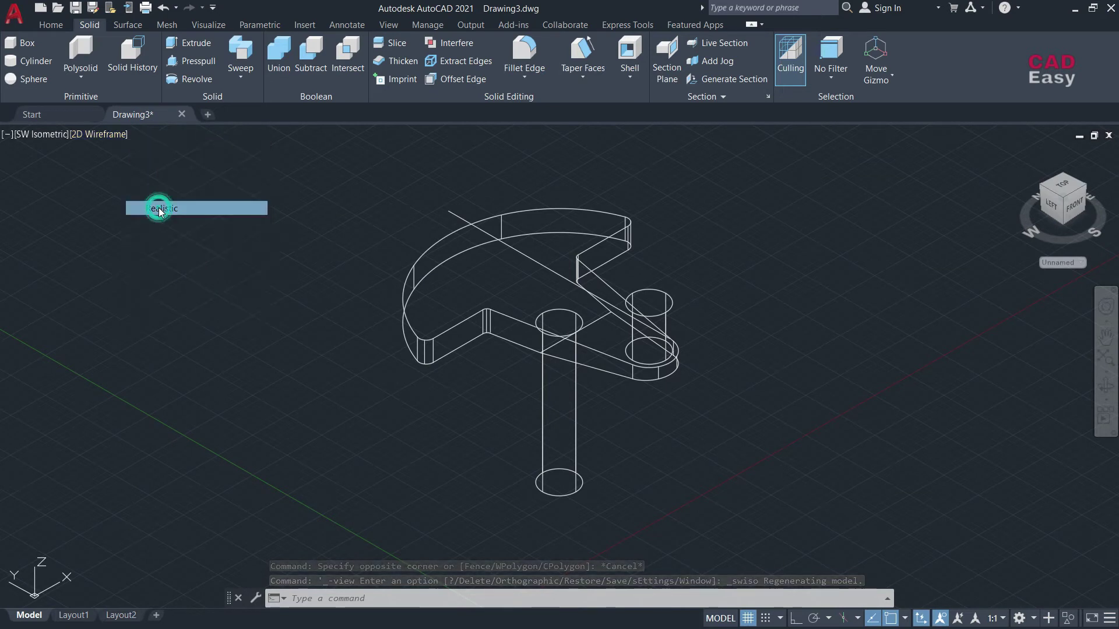
{"action": "left_click", "coordinate": [524, 49]}
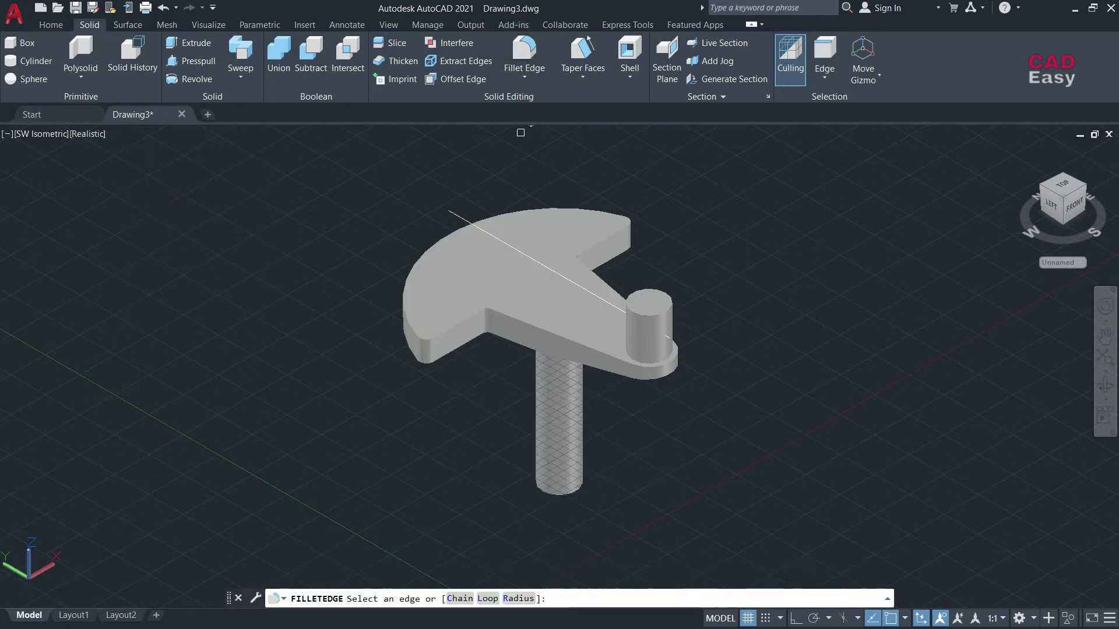
{"action": "left_click", "coordinate": [455, 327]}
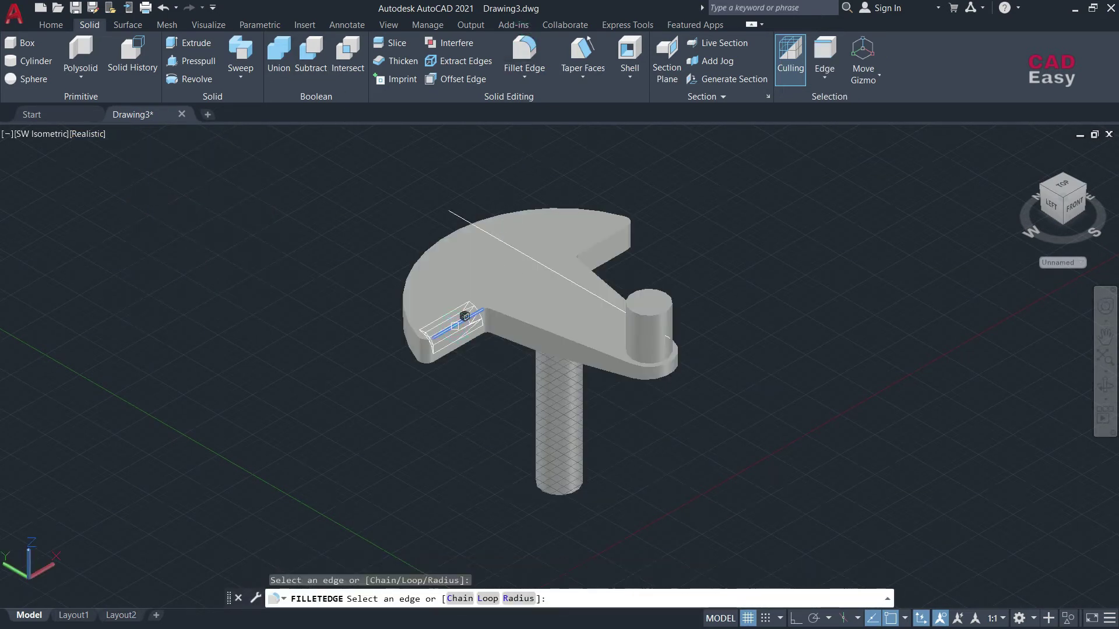
{"action": "type", "text": "r"}
{"action": "key", "text": "Return"}
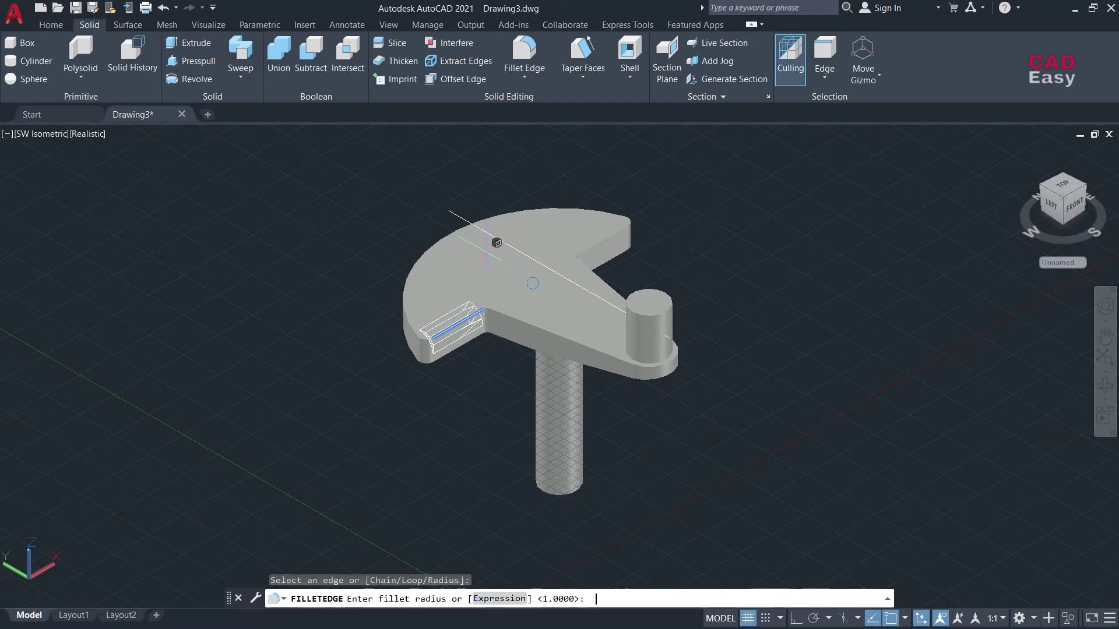
{"action": "type", "text": ".2"}
{"action": "key", "text": "Return"}
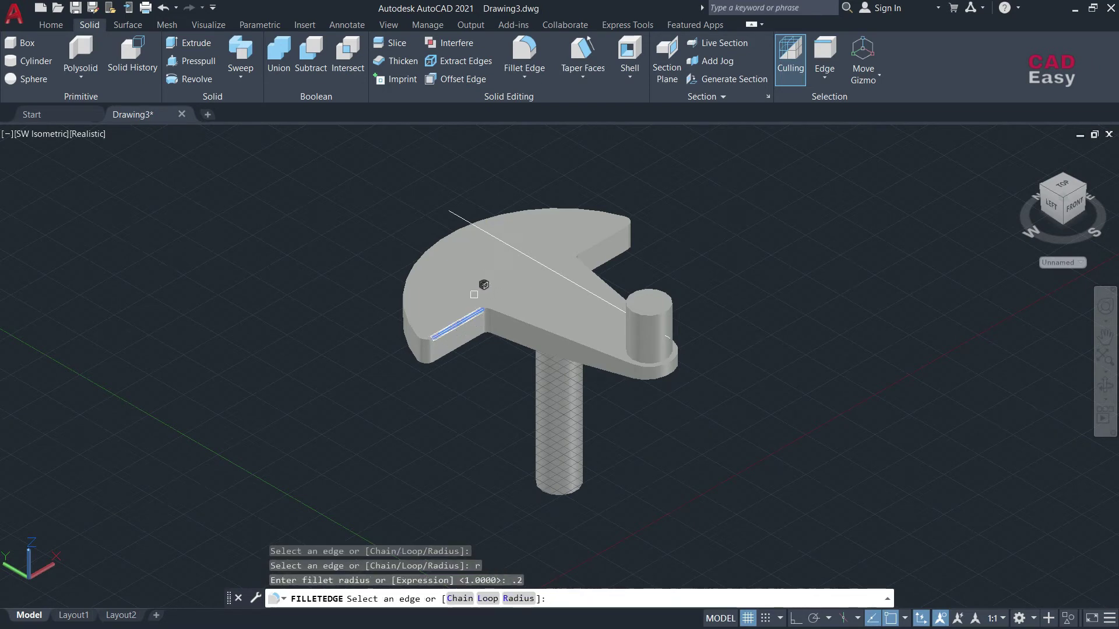
Add the inner corner, long lower, left corner, curved outer and pin-base top edges to the fillet.
{"action": "scroll", "coordinate": [474, 294], "scroll_direction": "up", "scroll_amount": 5}
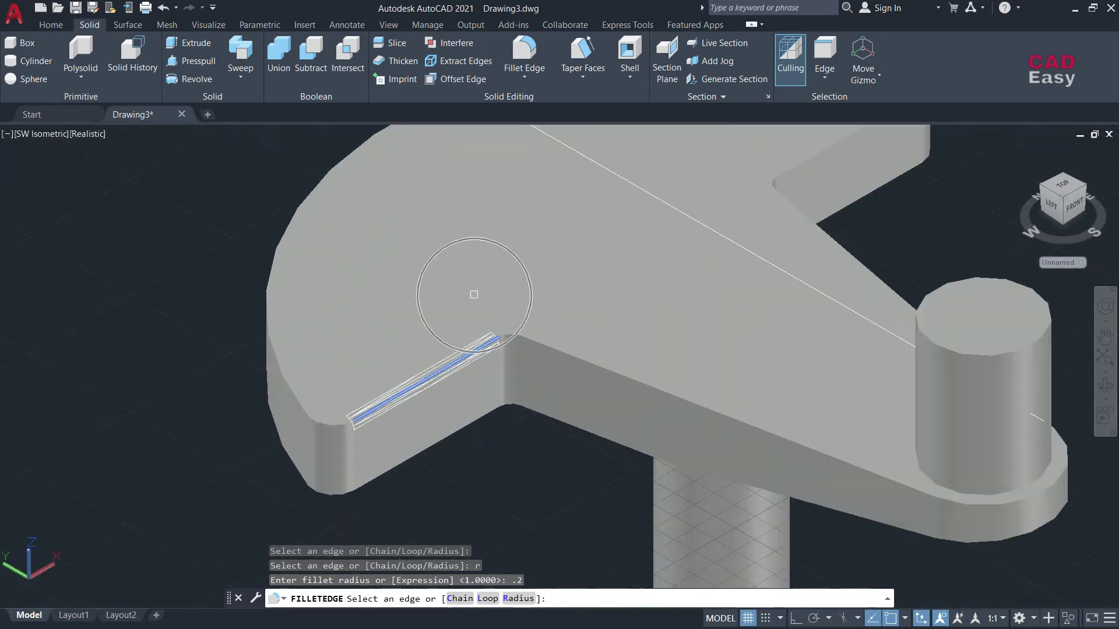
{"action": "left_click", "coordinate": [505, 337]}
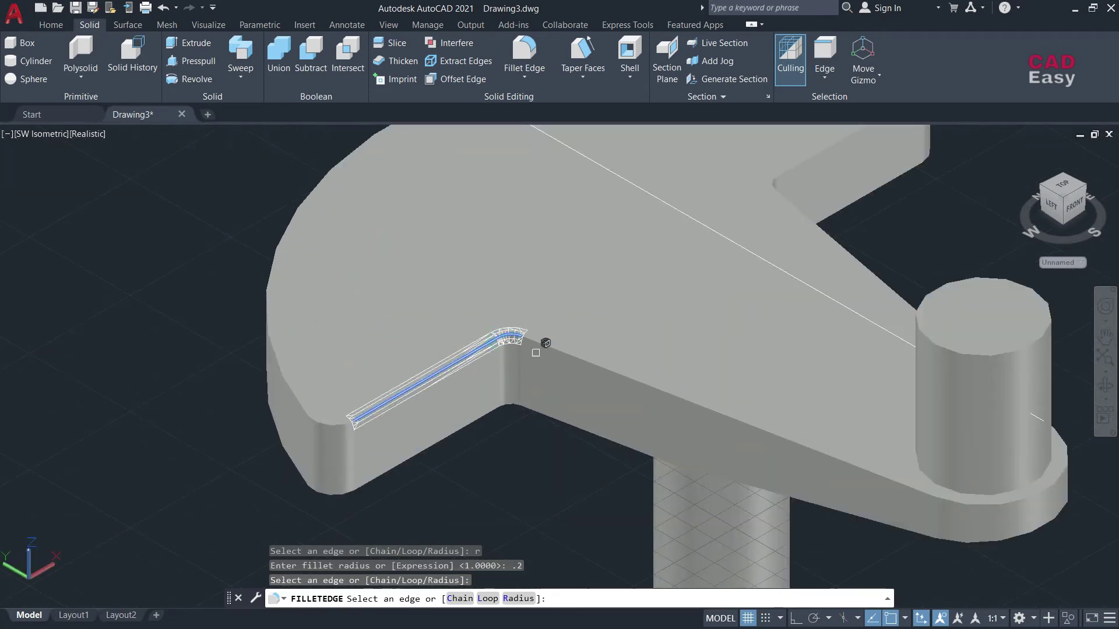
{"action": "left_click", "coordinate": [554, 350]}
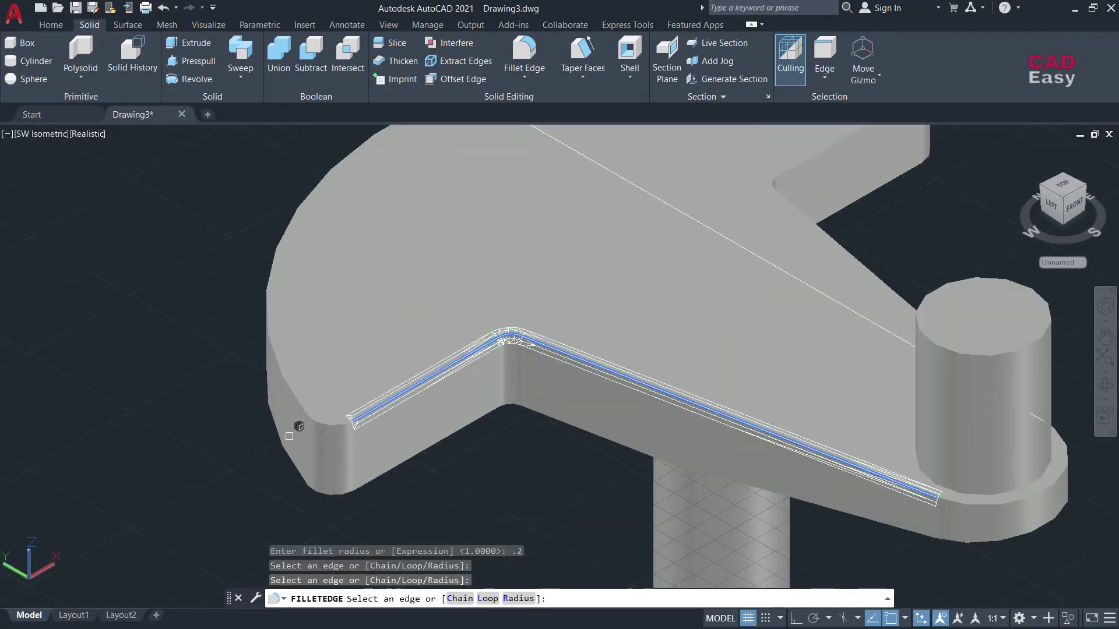
{"action": "left_click", "coordinate": [331, 422]}
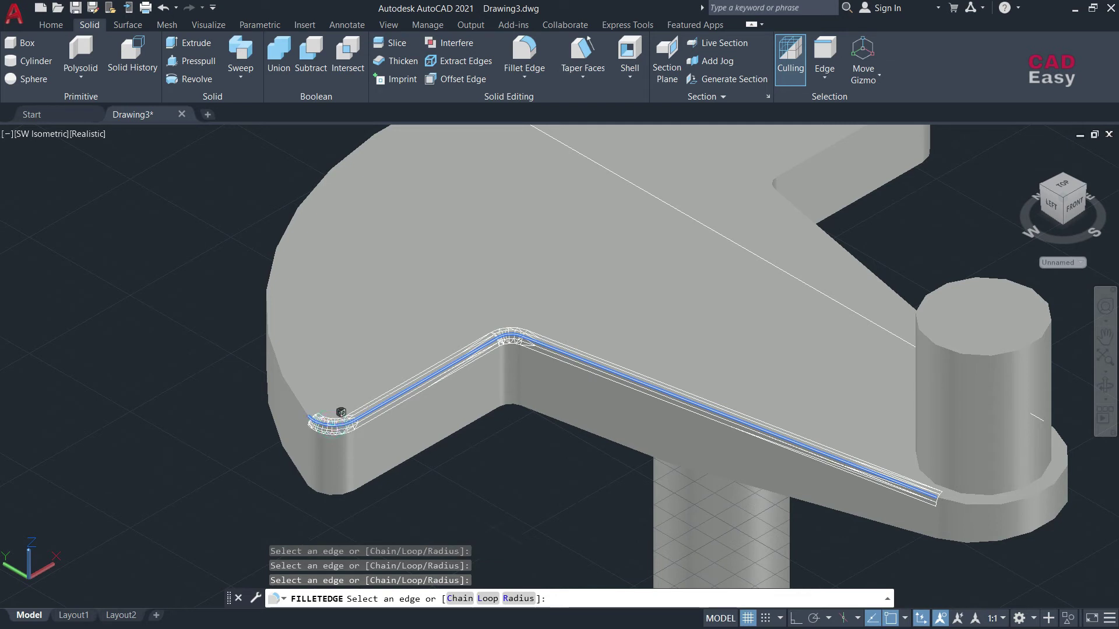
{"action": "left_click", "coordinate": [299, 403]}
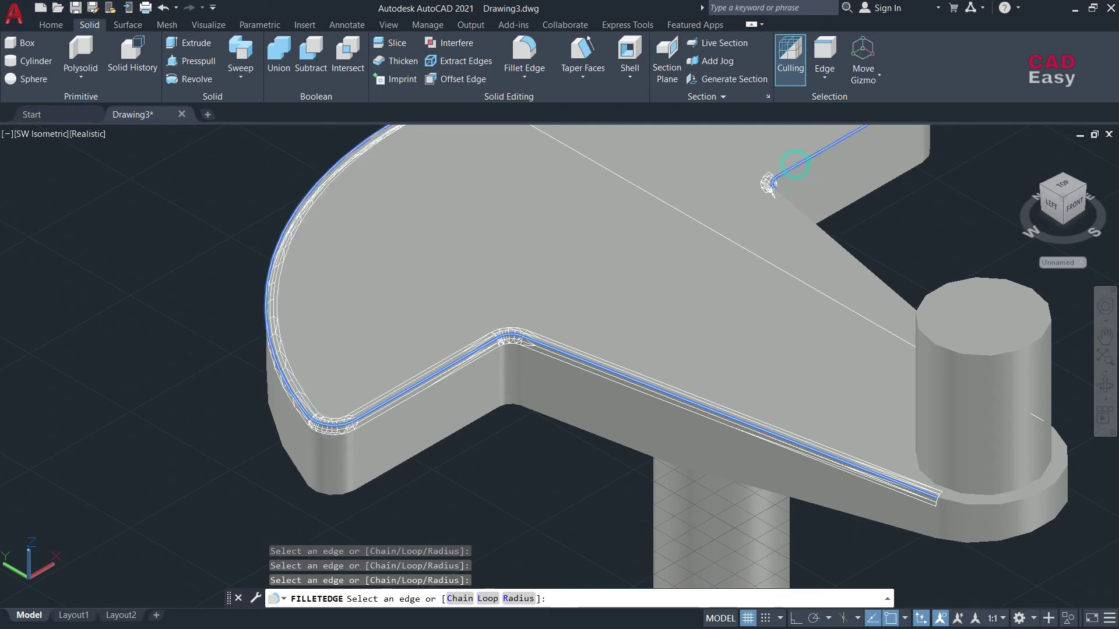
{"action": "left_click", "coordinate": [795, 172]}
{"action": "left_click", "coordinate": [789, 201]}
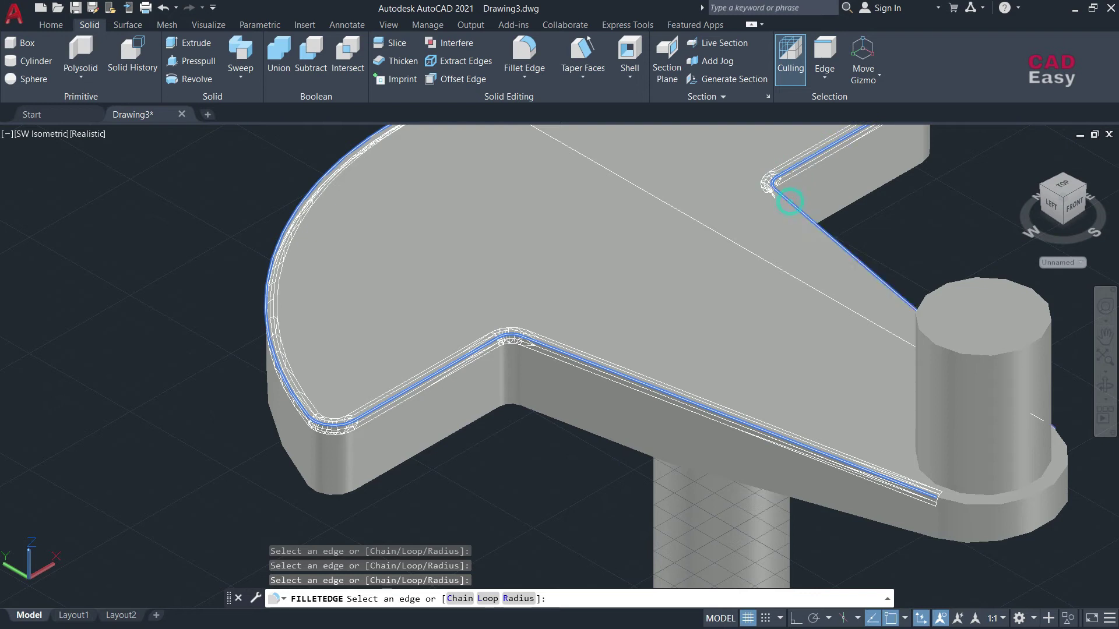
{"action": "left_click", "coordinate": [1067, 472]}
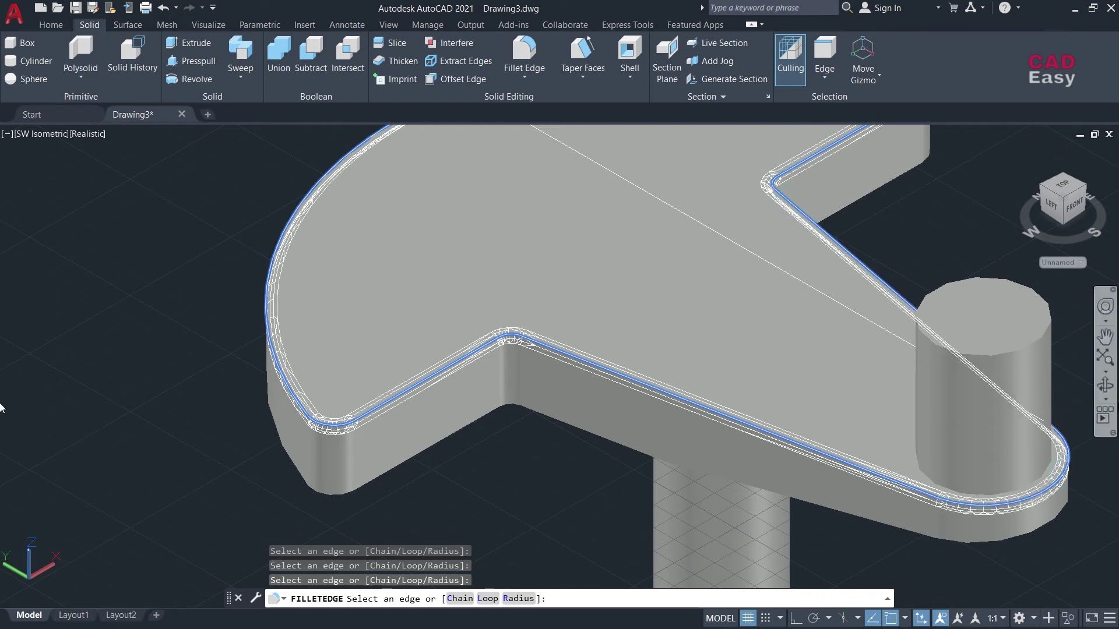
Orbit to reveal the last top corner edge, add it, and finish the edge selection.
{"action": "left_click", "coordinate": [1111, 390]}
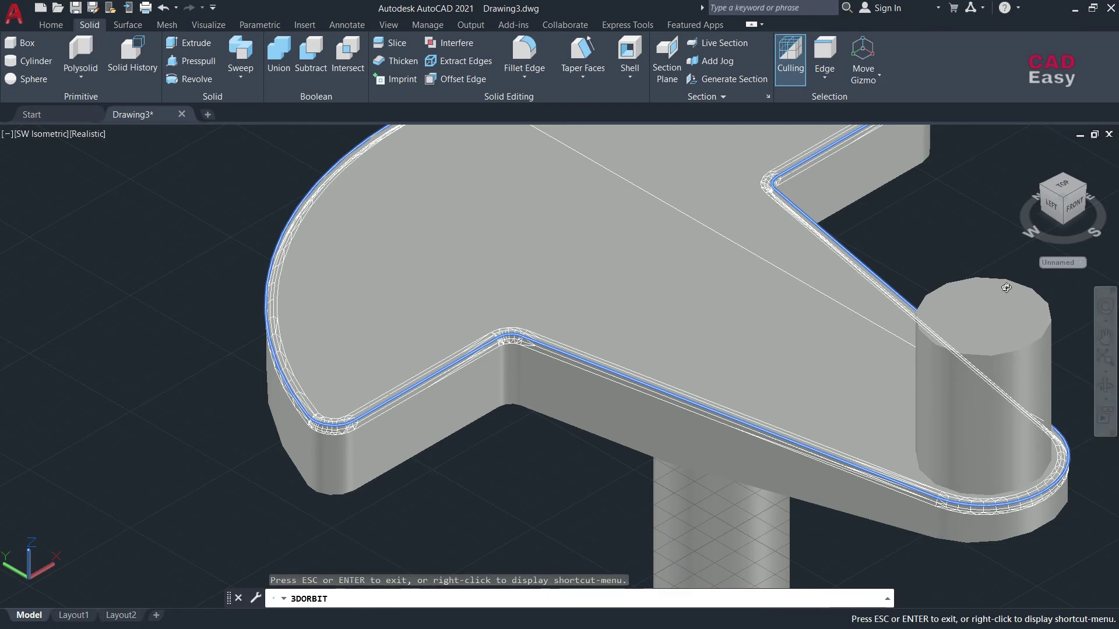
{"action": "mouse_move", "coordinate": [1000, 285]}
{"action": "left_mouse_down"}
{"action": "mouse_move", "coordinate": [1017, 267]}
{"action": "mouse_move", "coordinate": [1009, 273]}
{"action": "left_mouse_up"}
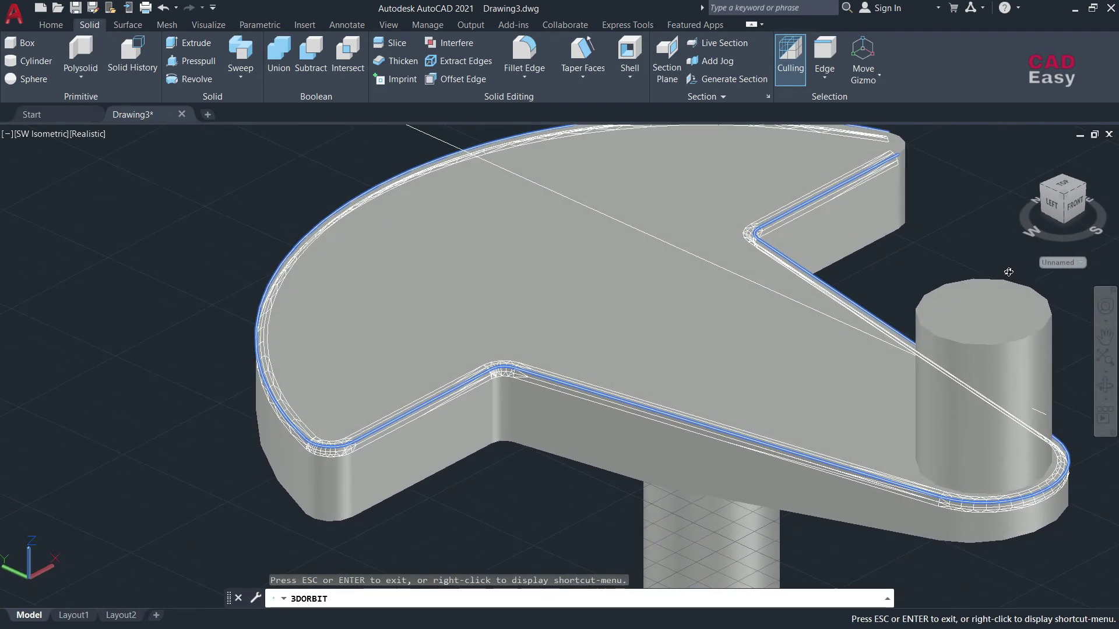
{"action": "key", "text": "Escape"}
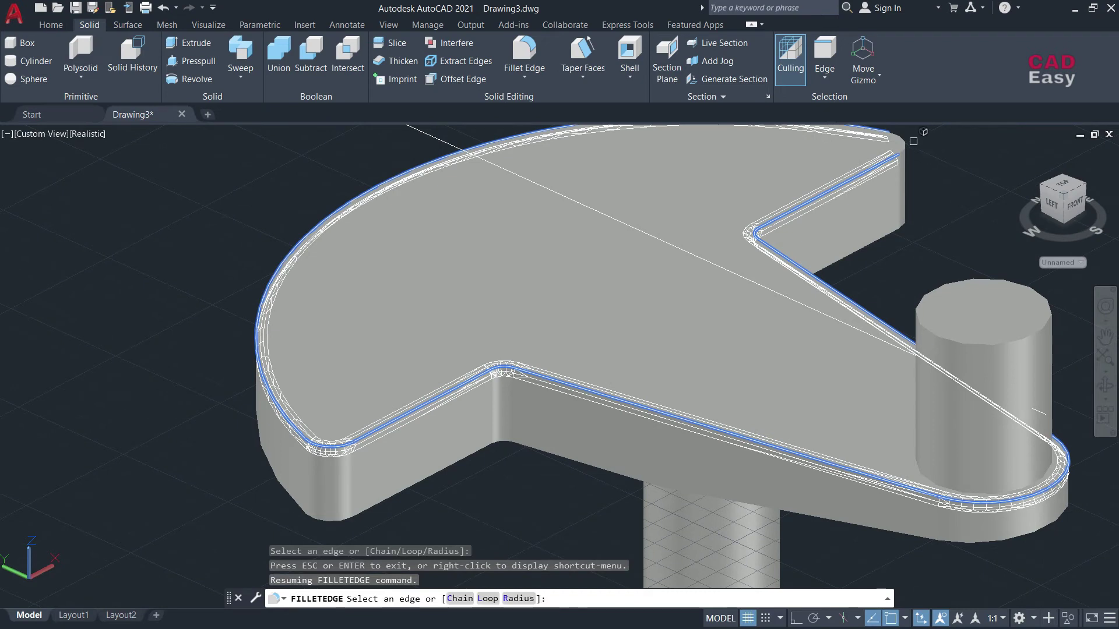
{"action": "left_click", "coordinate": [909, 142]}
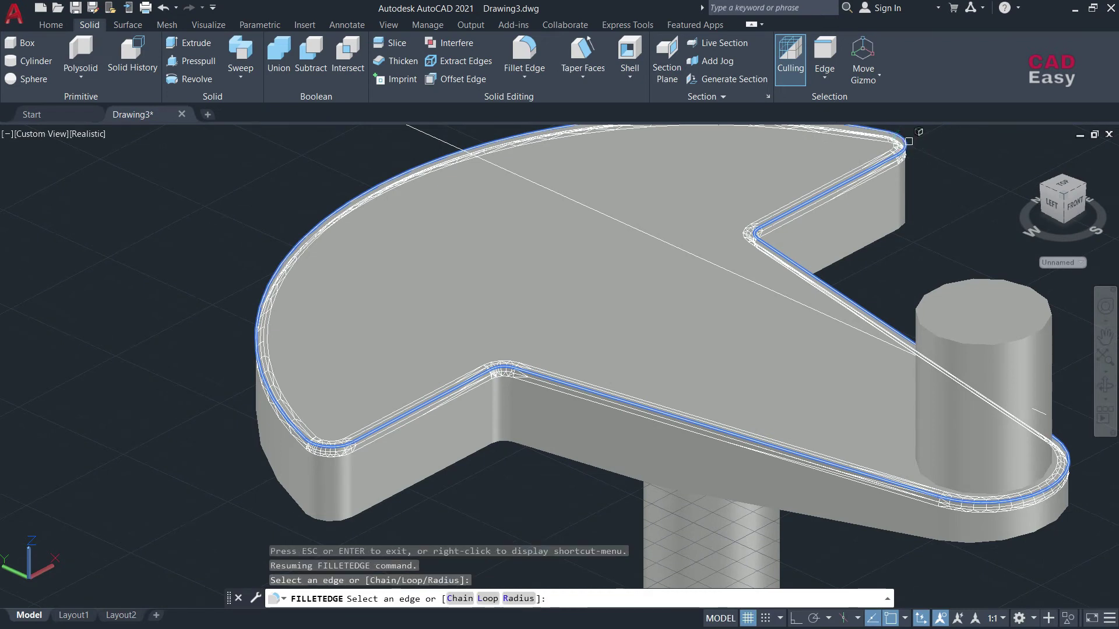
{"action": "key", "text": "Return"}
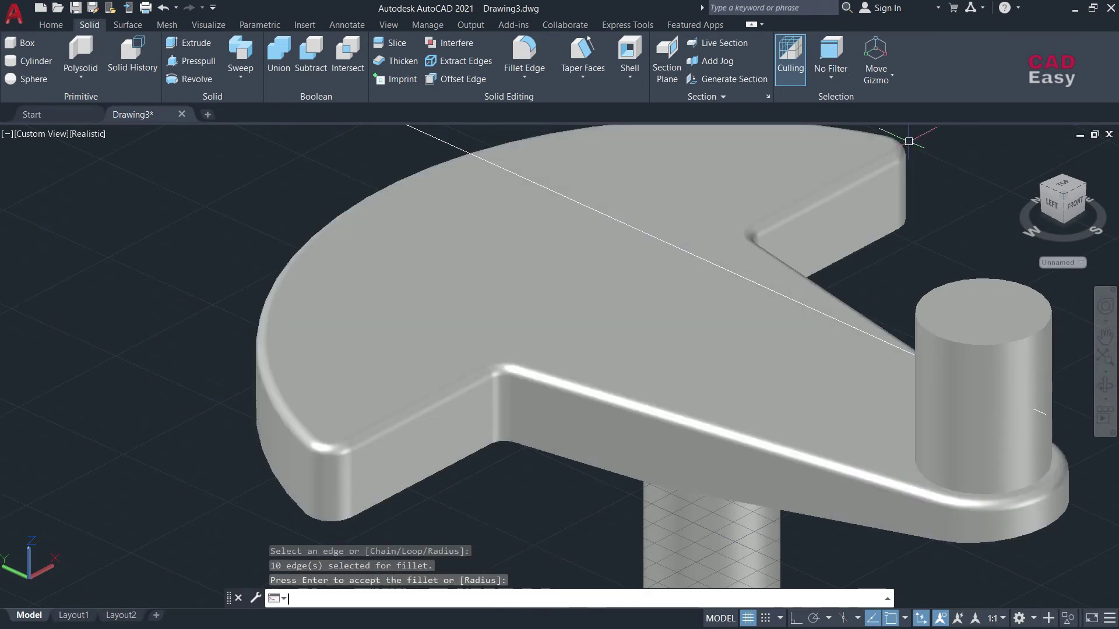
Accept the top fillet and orbit the model to view the web's underside.
{"action": "key", "text": "ctrl+z"}
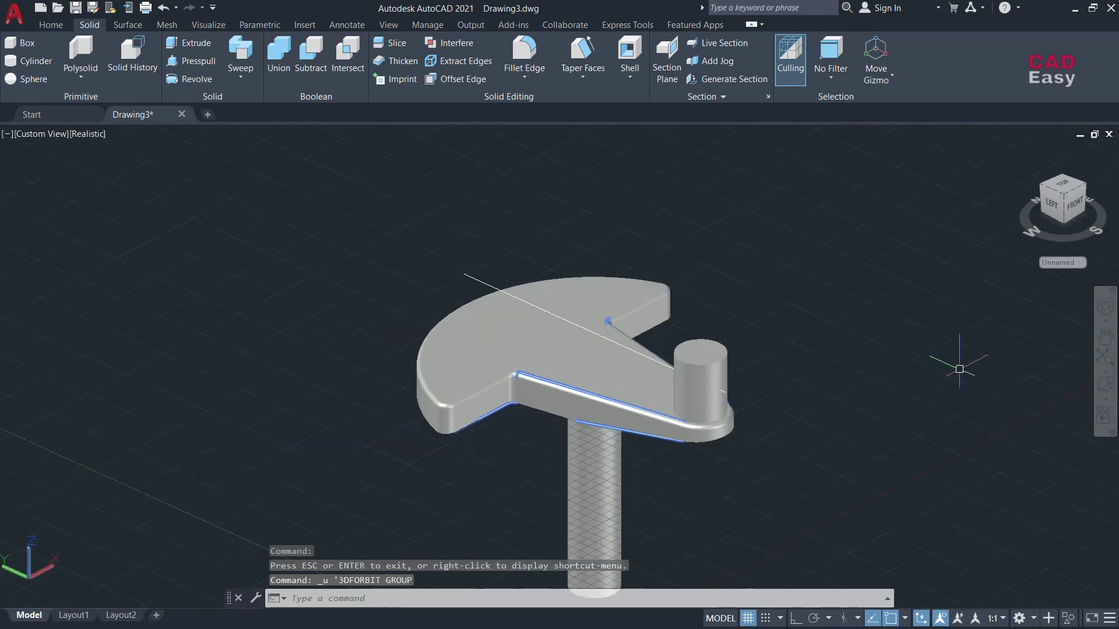
{"action": "left_click", "coordinate": [1105, 383]}
{"action": "mouse_move", "coordinate": [591, 330]}
{"action": "left_mouse_down"}
{"action": "mouse_move", "coordinate": [764, 208]}
{"action": "mouse_move", "coordinate": [682, 209]}
{"action": "left_mouse_up"}
{"action": "key", "text": "Escape"}
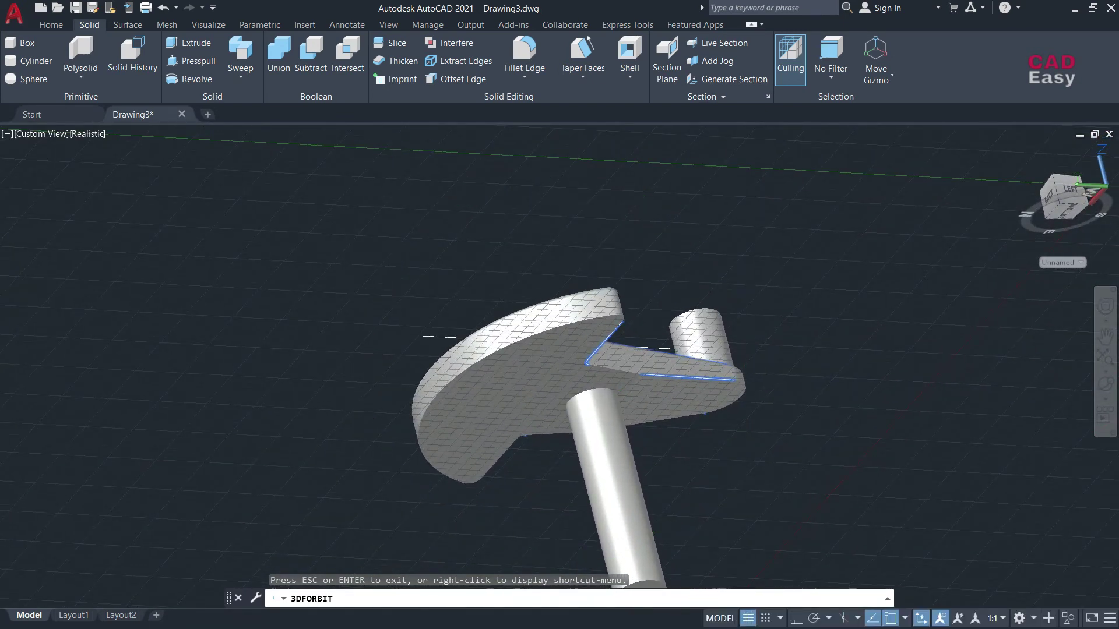
Start a fillet on the web's underside, picking the outer curved and inner bottom edges.
{"action": "left_click", "coordinate": [530, 48]}
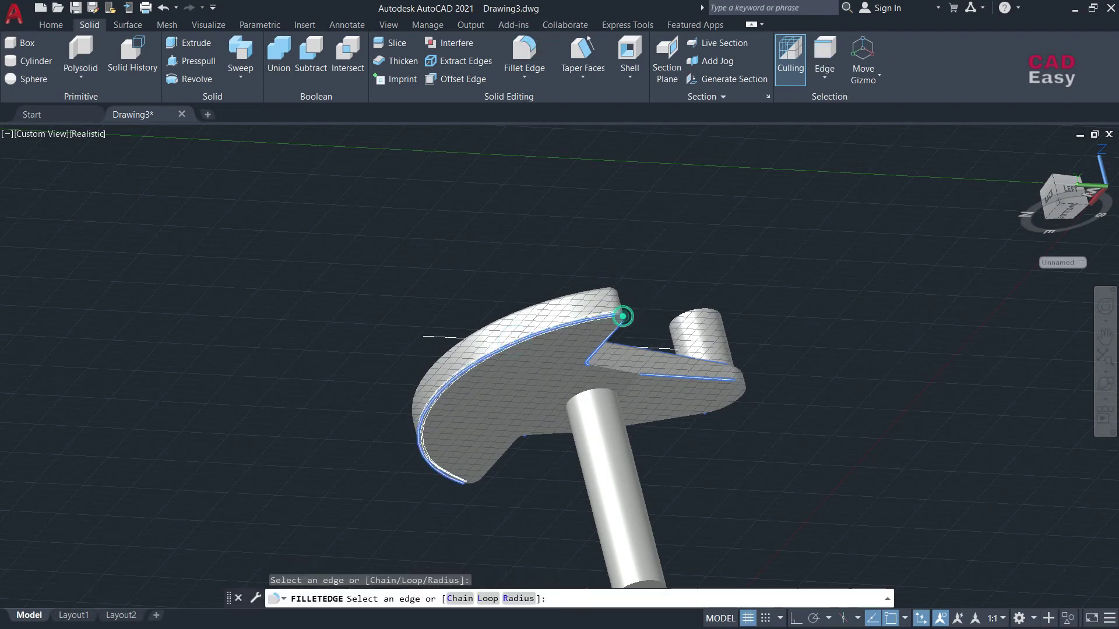
{"action": "left_click", "coordinate": [623, 316]}
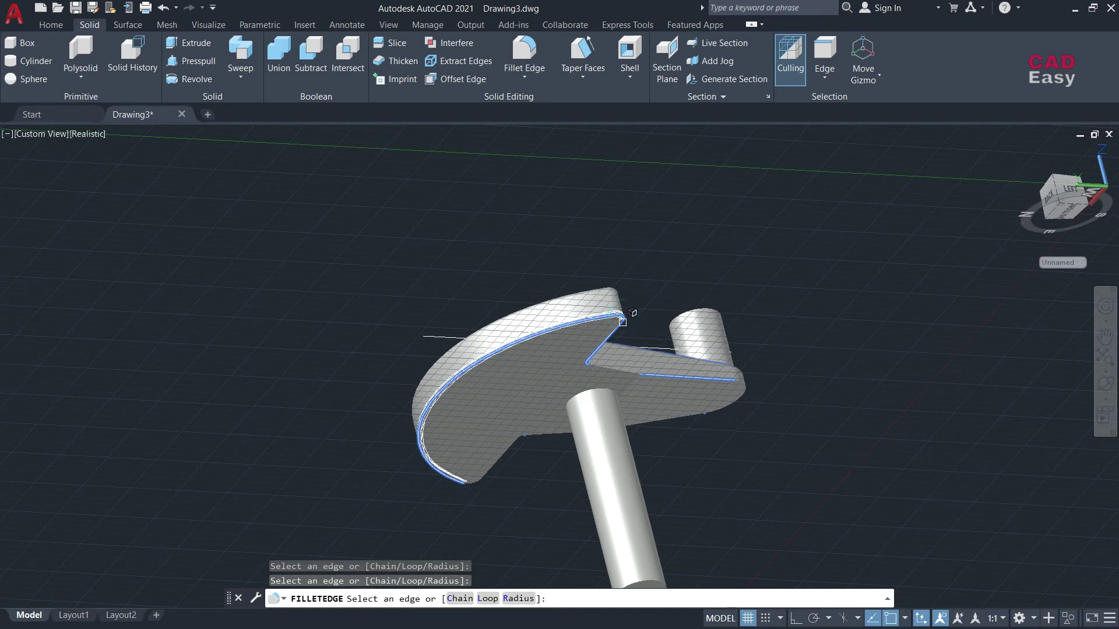
{"action": "left_click", "coordinate": [599, 351]}
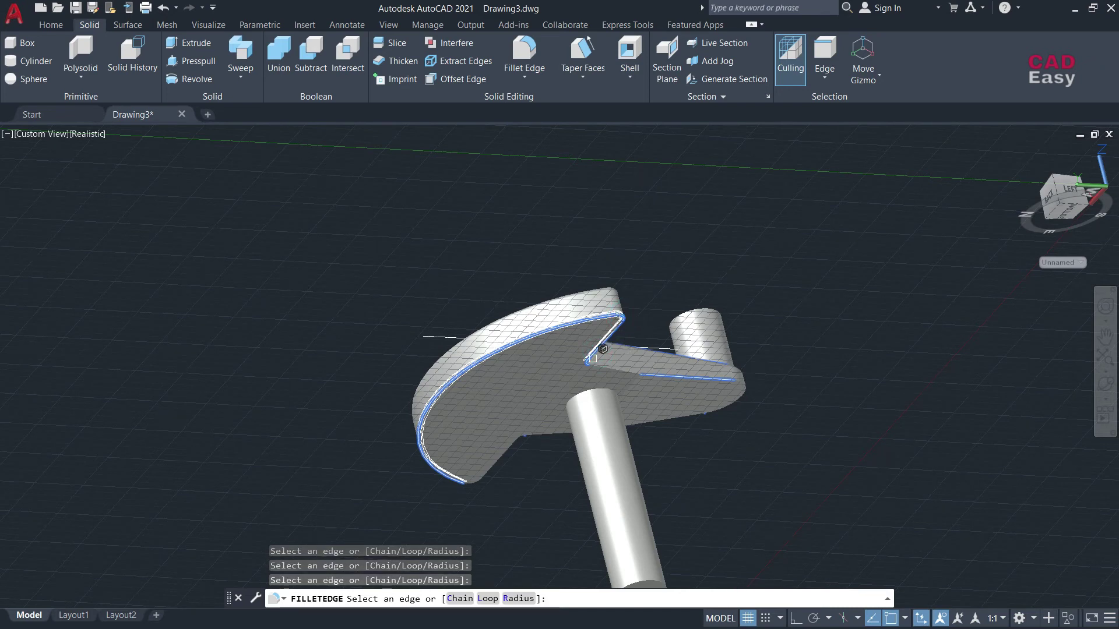
{"action": "left_click", "coordinate": [589, 361]}
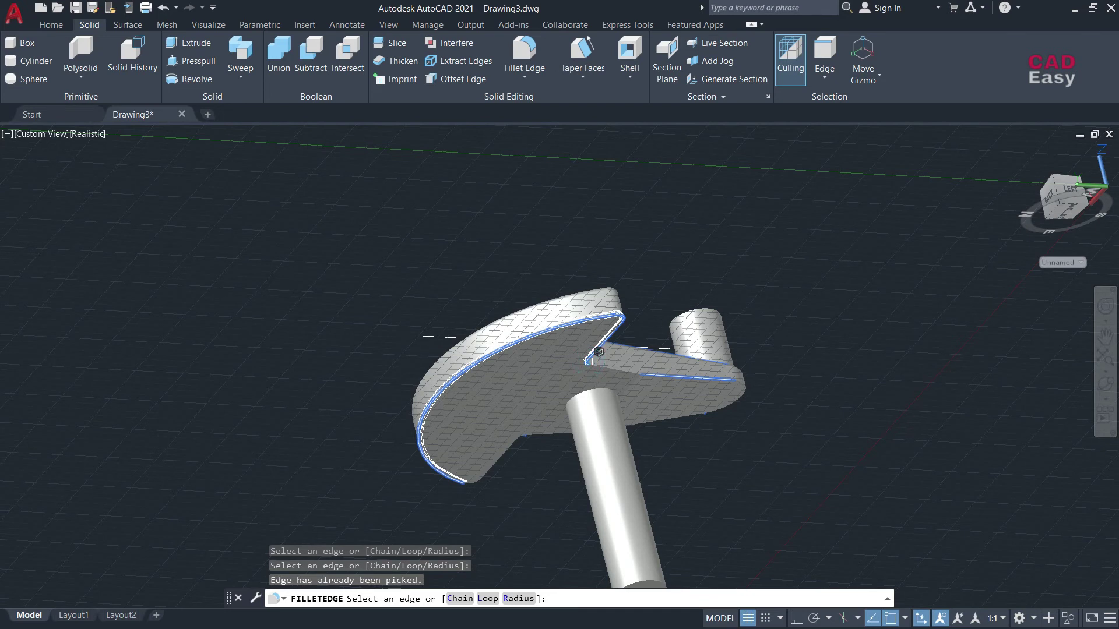
{"action": "left_click", "coordinate": [587, 366]}
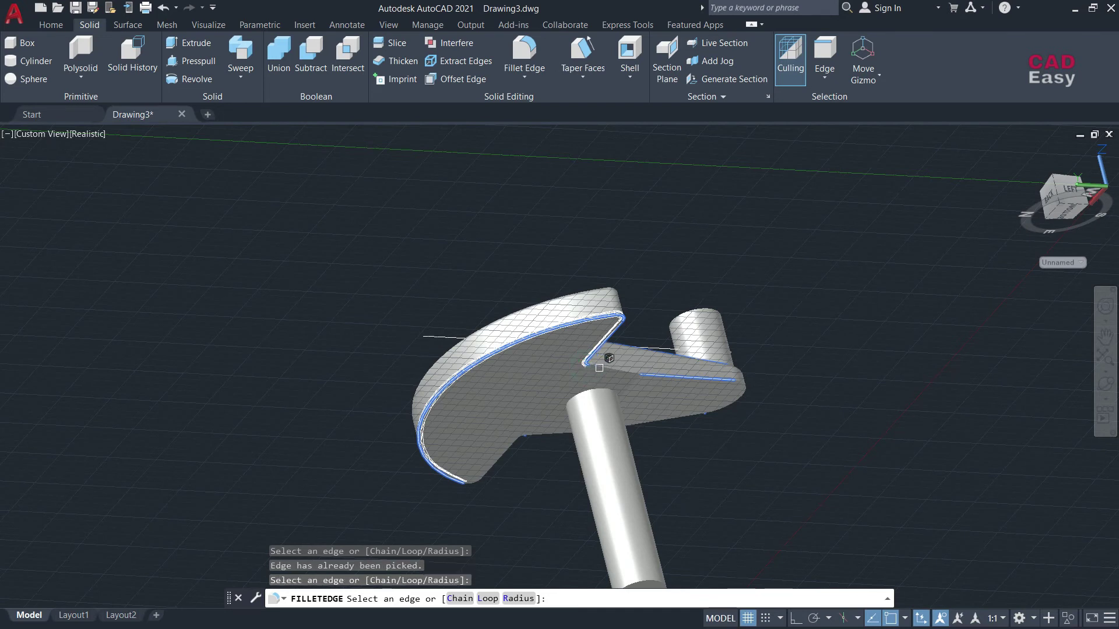
{"action": "left_click", "coordinate": [635, 376]}
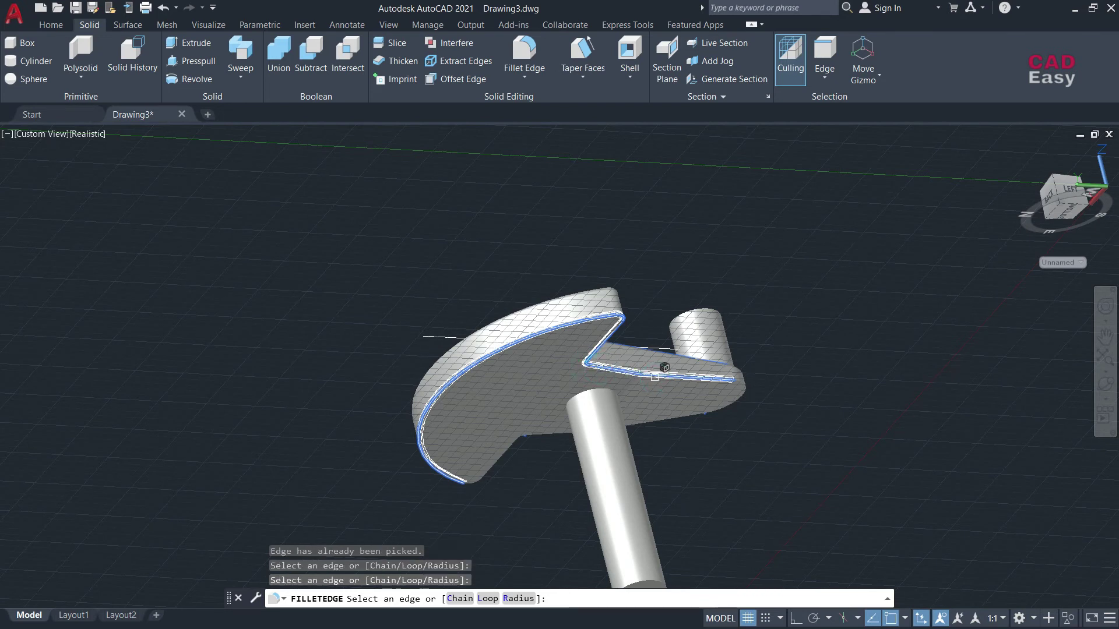
{"action": "left_click", "coordinate": [655, 376]}
Add the pin-end, front and remaining short bottom edges, then accept the 0.2 fillet.
{"action": "left_click", "coordinate": [745, 385]}
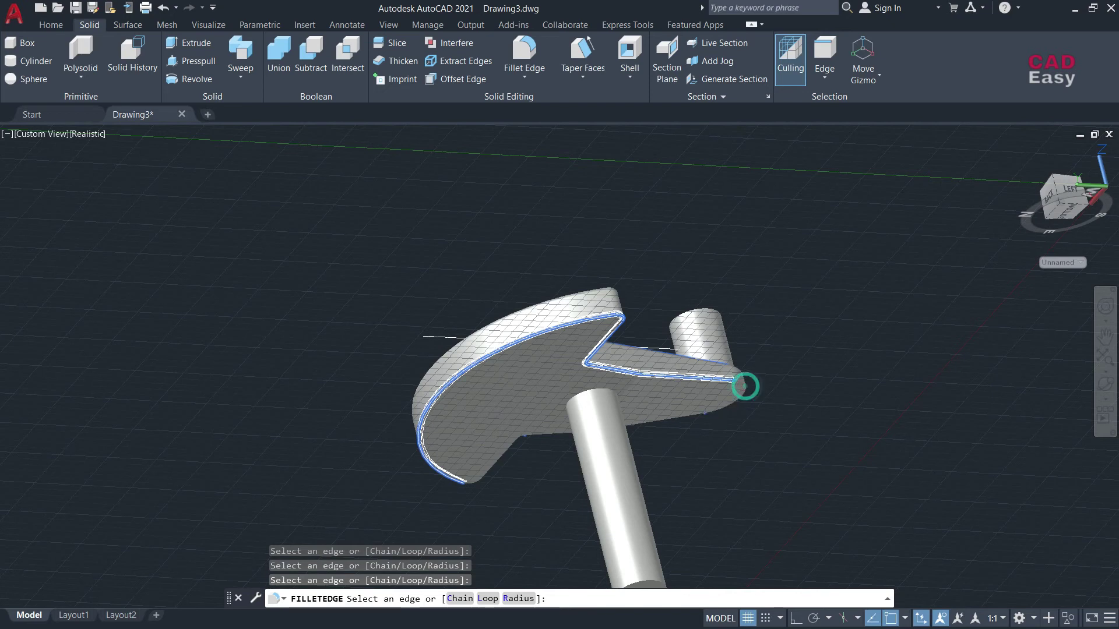
{"action": "left_click", "coordinate": [686, 415]}
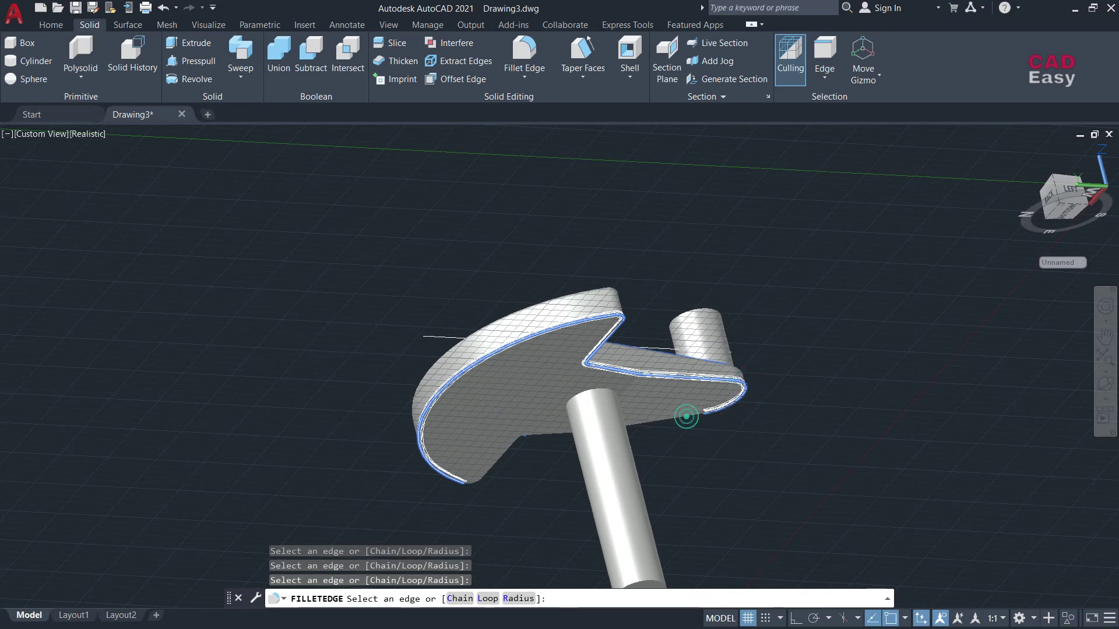
{"action": "left_click", "coordinate": [556, 434]}
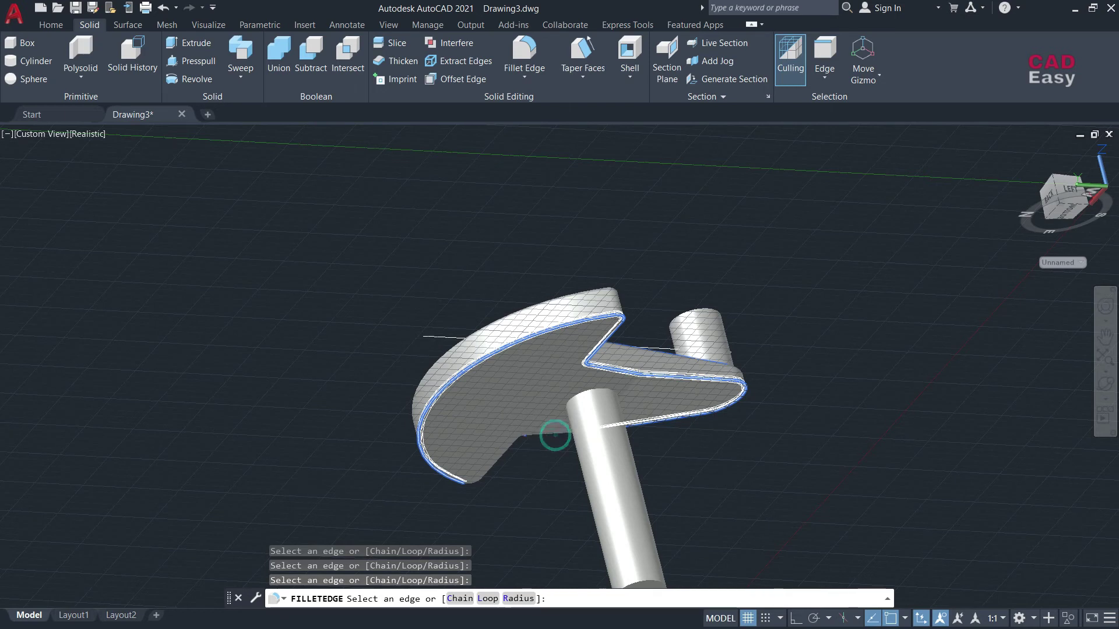
{"action": "left_click", "coordinate": [502, 452]}
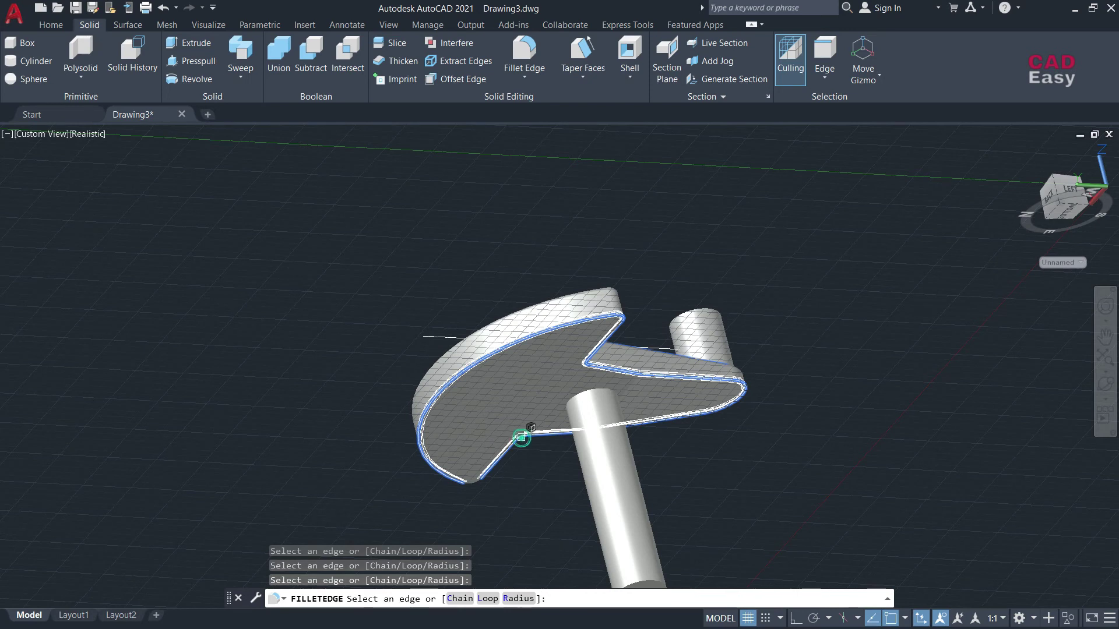
{"action": "left_click", "coordinate": [475, 483]}
{"action": "key", "text": "Return"}
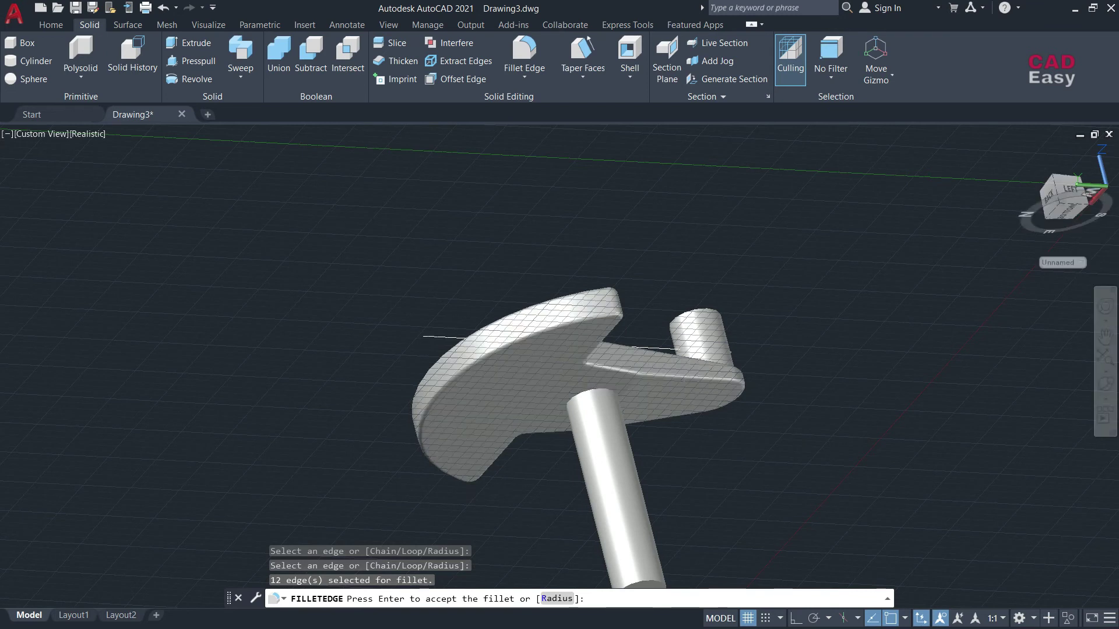
{"action": "key", "text": "Return"}
Turn the background grid off with the GRID command.
{"action": "type", "text": "gr"}
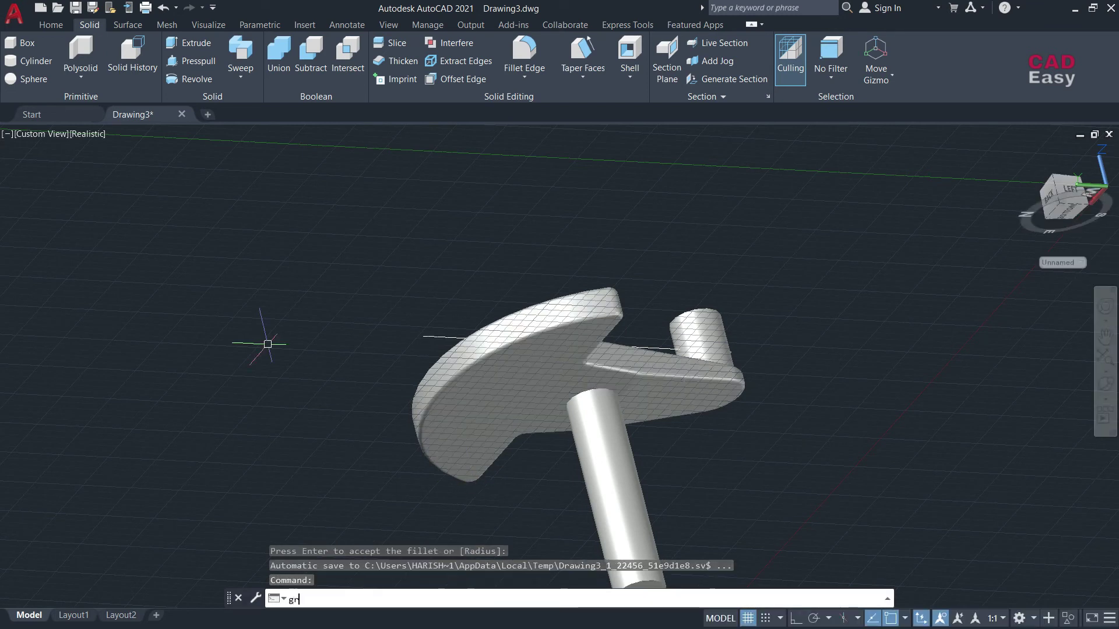
{"action": "type", "text": "d"}
{"action": "key", "text": "Return"}
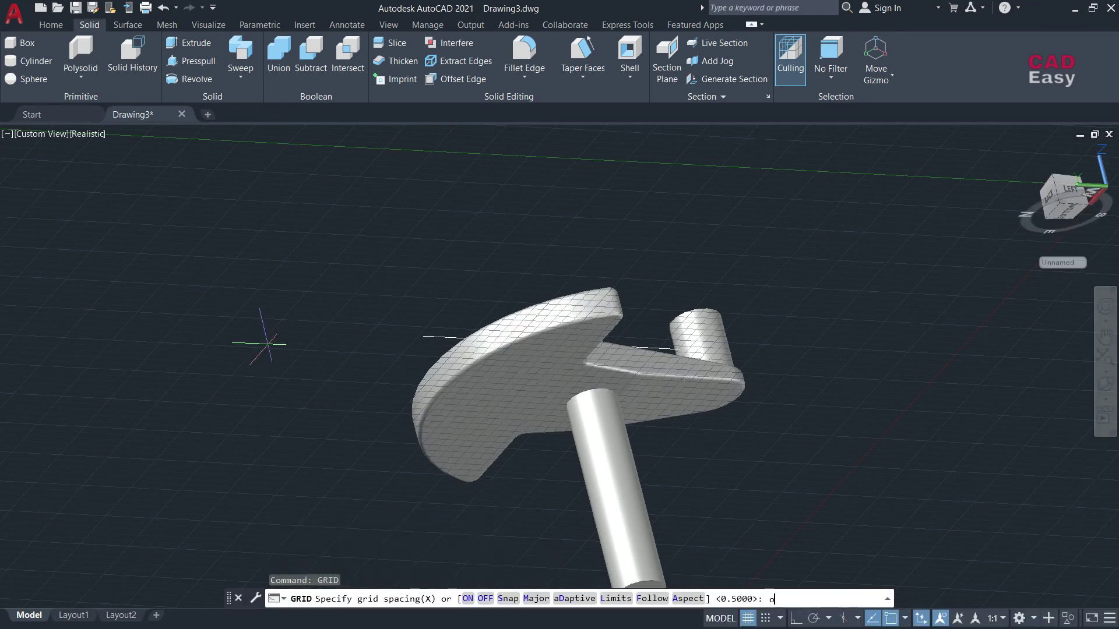
{"action": "key", "text": "Return"}
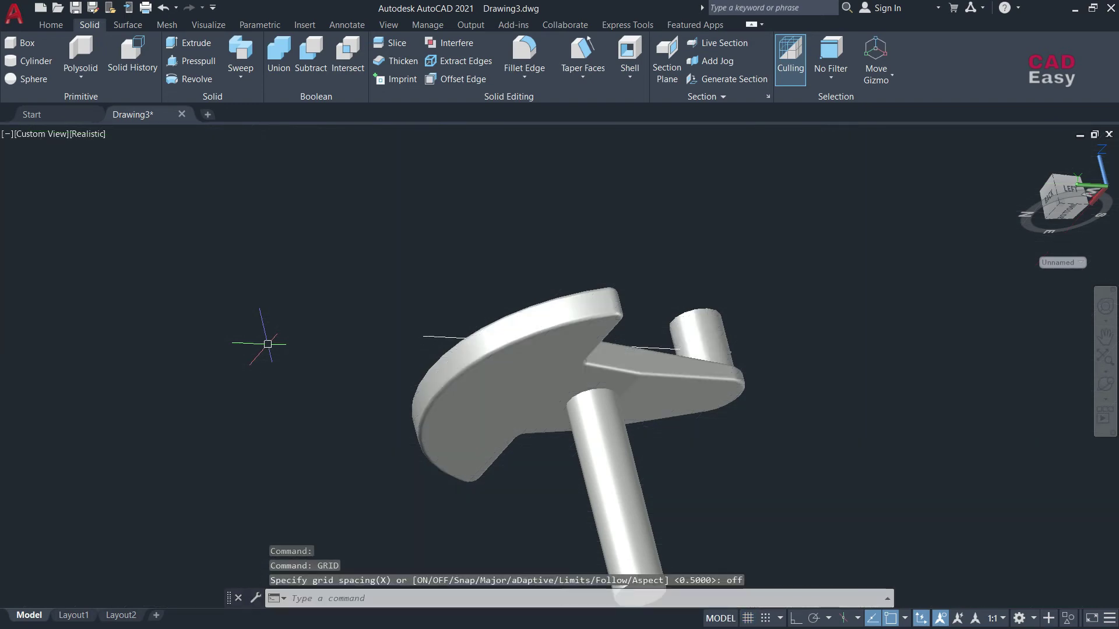
Orbit the model to inspect the filleted web from several angles.
{"action": "left_click", "coordinate": [1110, 383]}
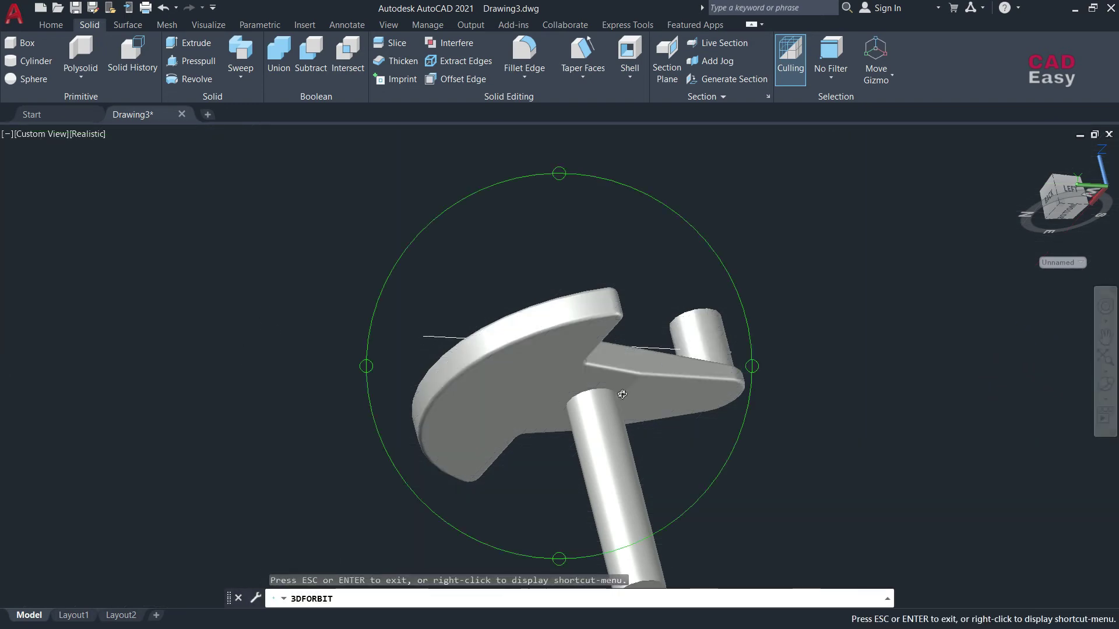
{"action": "left_click_drag", "start_coordinate": [622, 394], "coordinate": [553, 210]}
{"action": "mouse_move", "coordinate": [425, 250]}
{"action": "left_mouse_down"}
{"action": "mouse_move", "coordinate": [595, 543]}
{"action": "mouse_move", "coordinate": [584, 626]}
{"action": "left_mouse_up"}
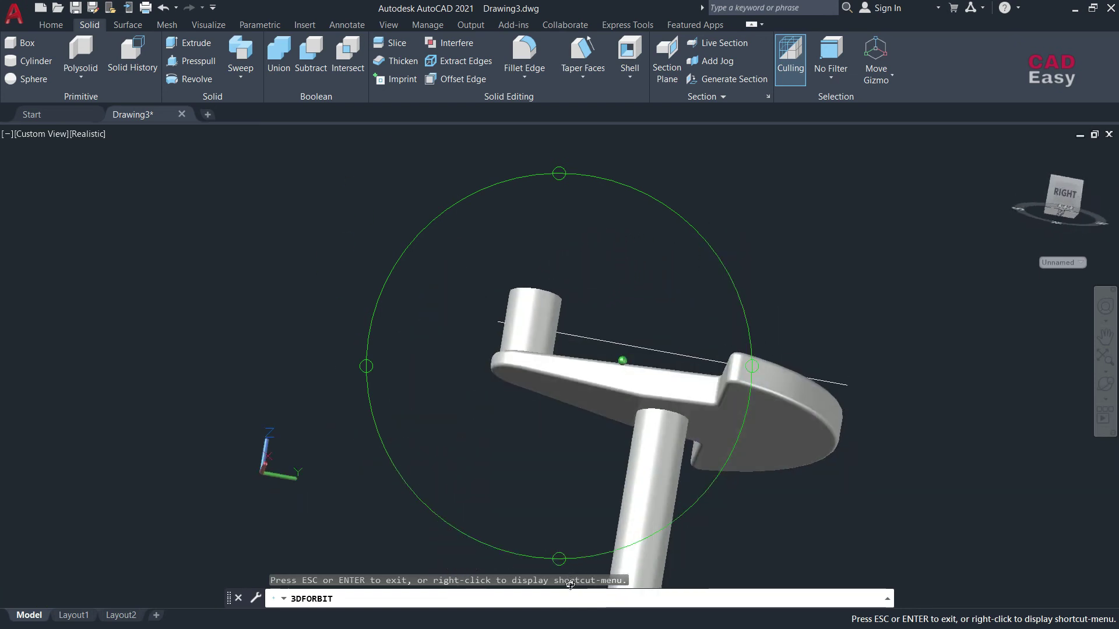
{"action": "mouse_move", "coordinate": [571, 283]}
{"action": "left_mouse_down"}
{"action": "mouse_move", "coordinate": [825, 502]}
{"action": "mouse_move", "coordinate": [804, 429]}
{"action": "mouse_move", "coordinate": [754, 357]}
{"action": "mouse_move", "coordinate": [739, 357]}
{"action": "mouse_move", "coordinate": [745, 374]}
{"action": "left_mouse_up"}
{"action": "key", "text": "Escape"}
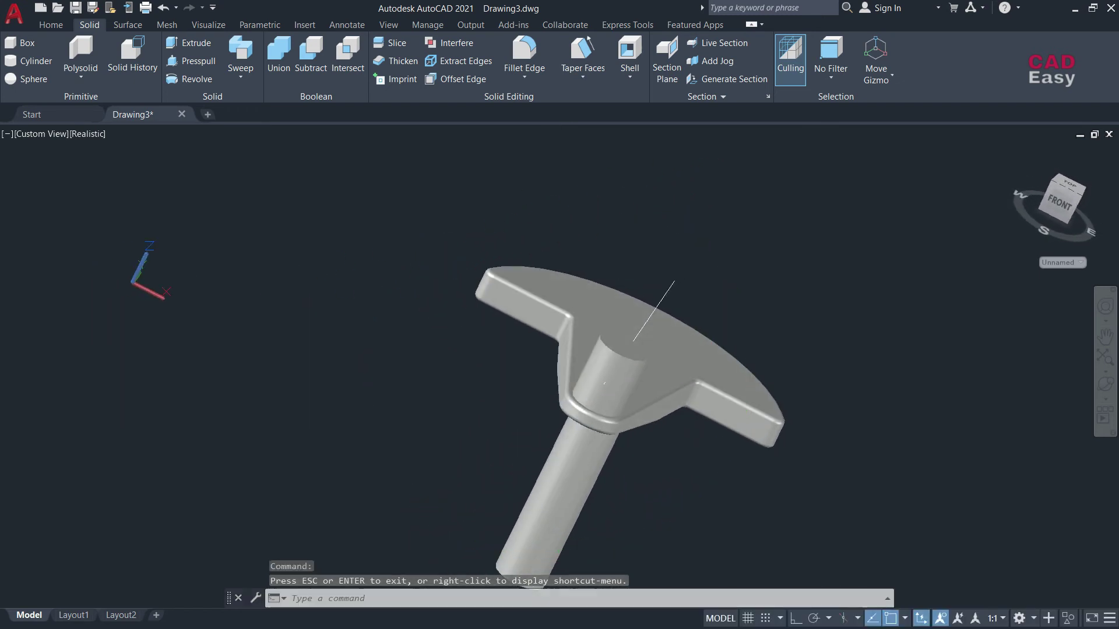
Return to the SW Isometric view and display the model in 2D Wireframe.
{"action": "left_click", "coordinate": [36, 134]}
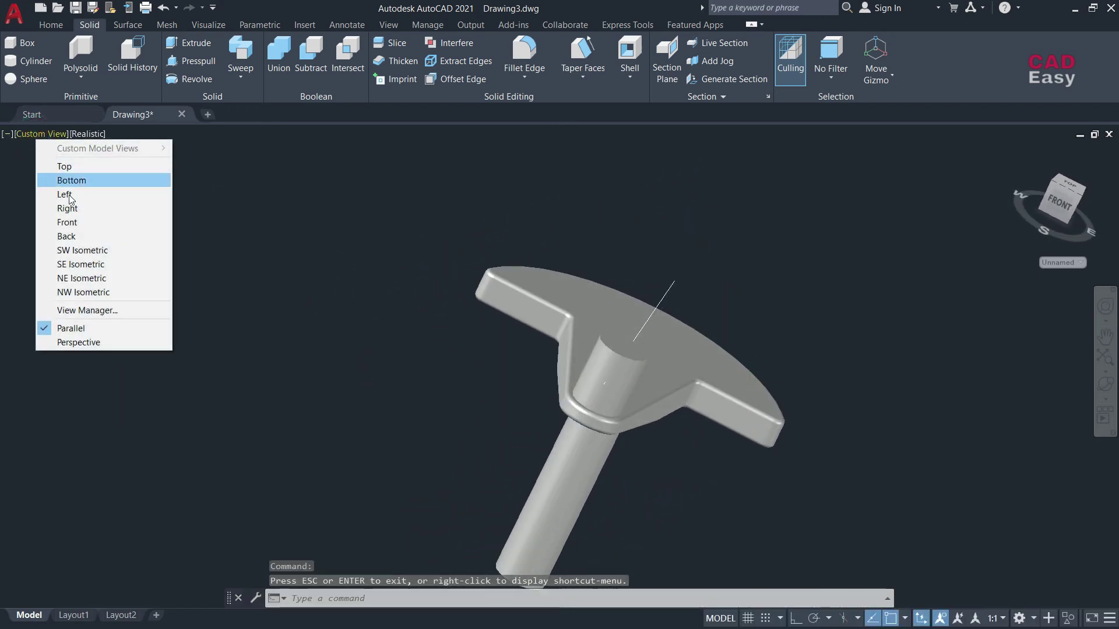
{"action": "left_click", "coordinate": [81, 249]}
{"action": "left_click", "coordinate": [82, 255]}
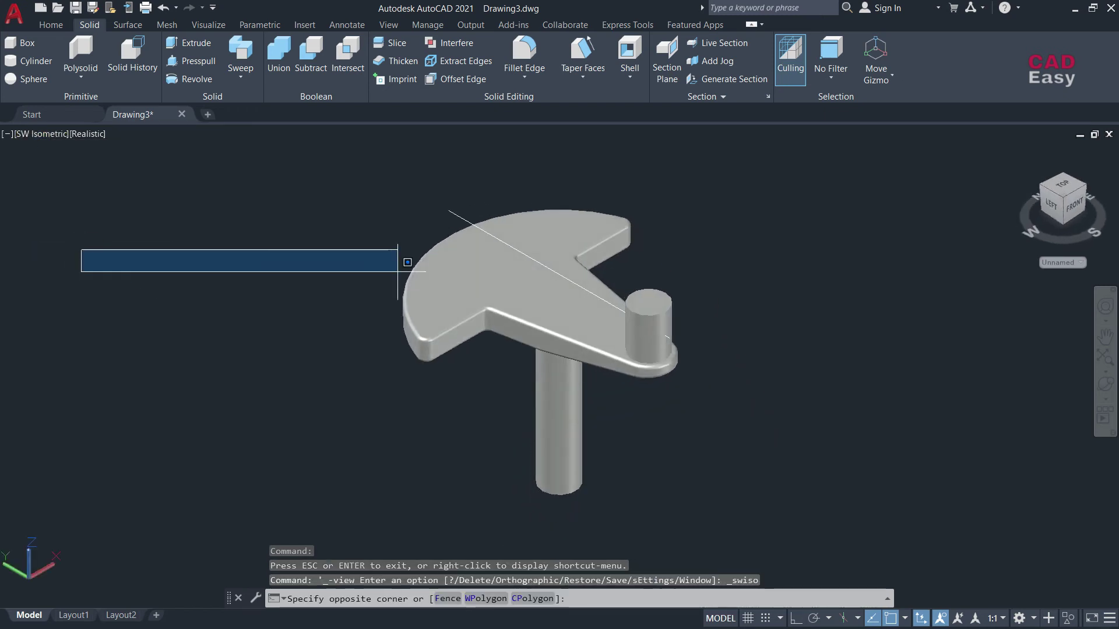
{"action": "left_click", "coordinate": [91, 139]}
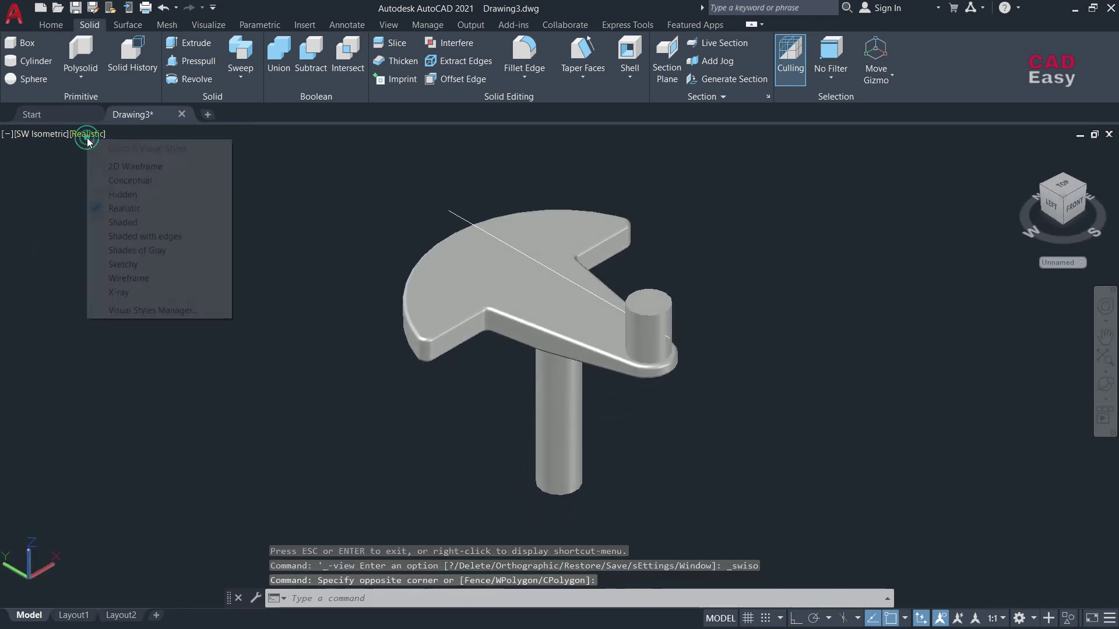
{"action": "left_click", "coordinate": [114, 169]}
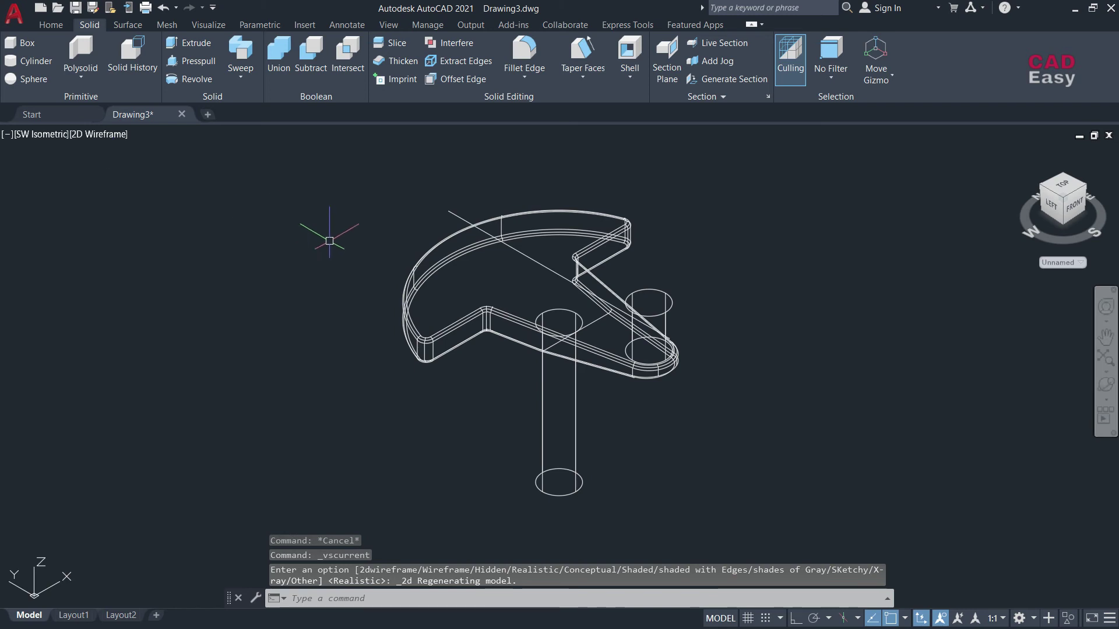
{"action": "type", "text": "c"}
{"action": "key", "text": "Return"}
Place a 1.2-radius circle at the centre line's end and select the shaft and web.
{"action": "left_click", "coordinate": [449, 210]}
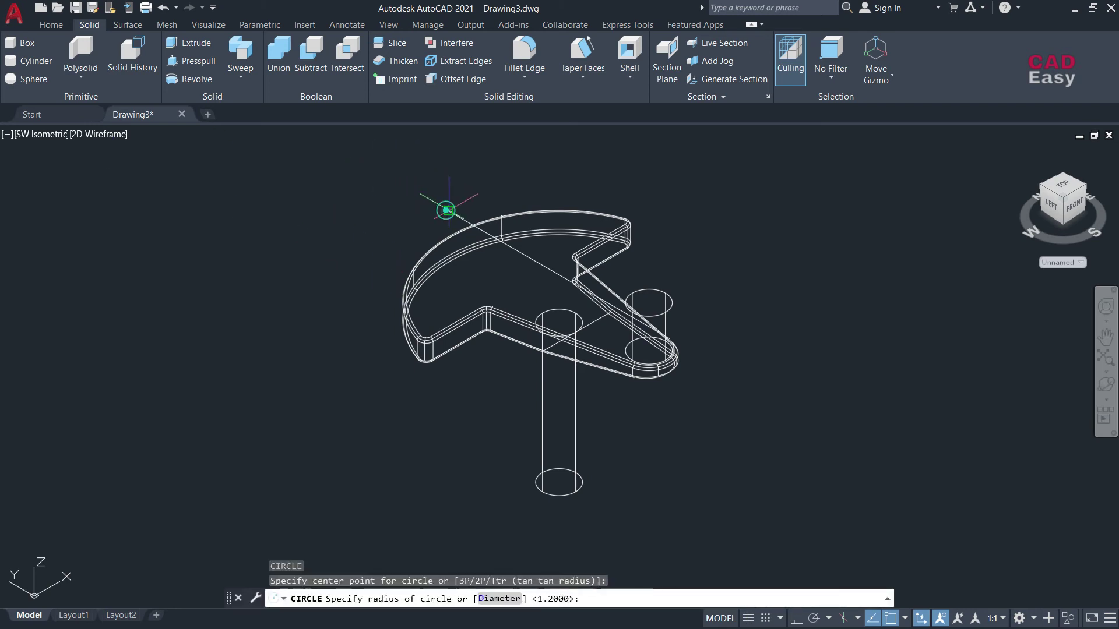
{"action": "key", "text": "Return"}
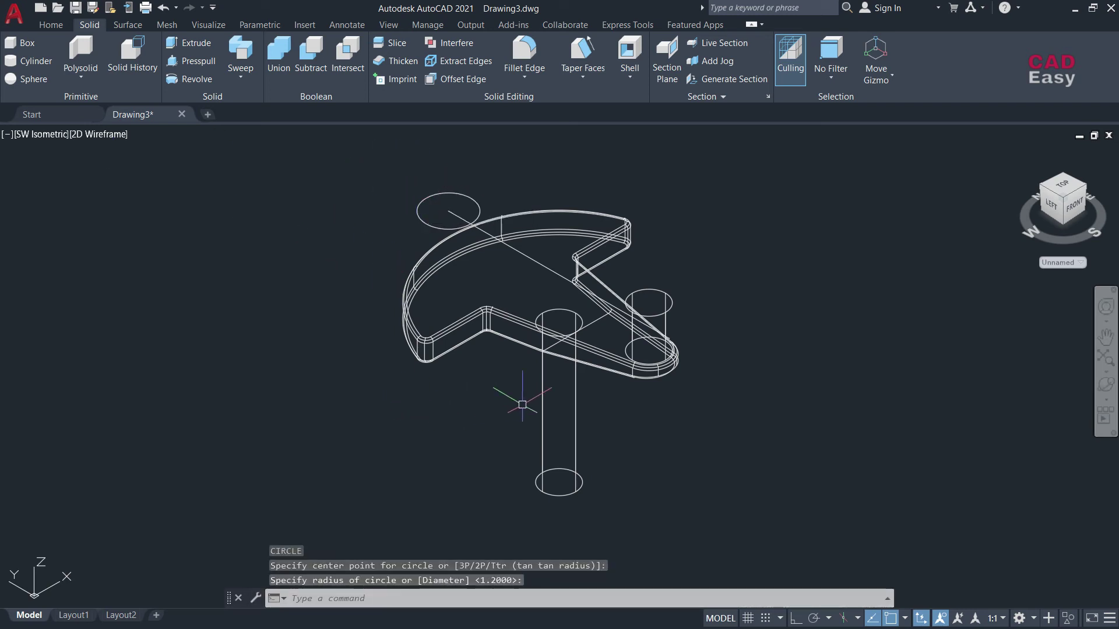
{"action": "left_click", "coordinate": [542, 390]}
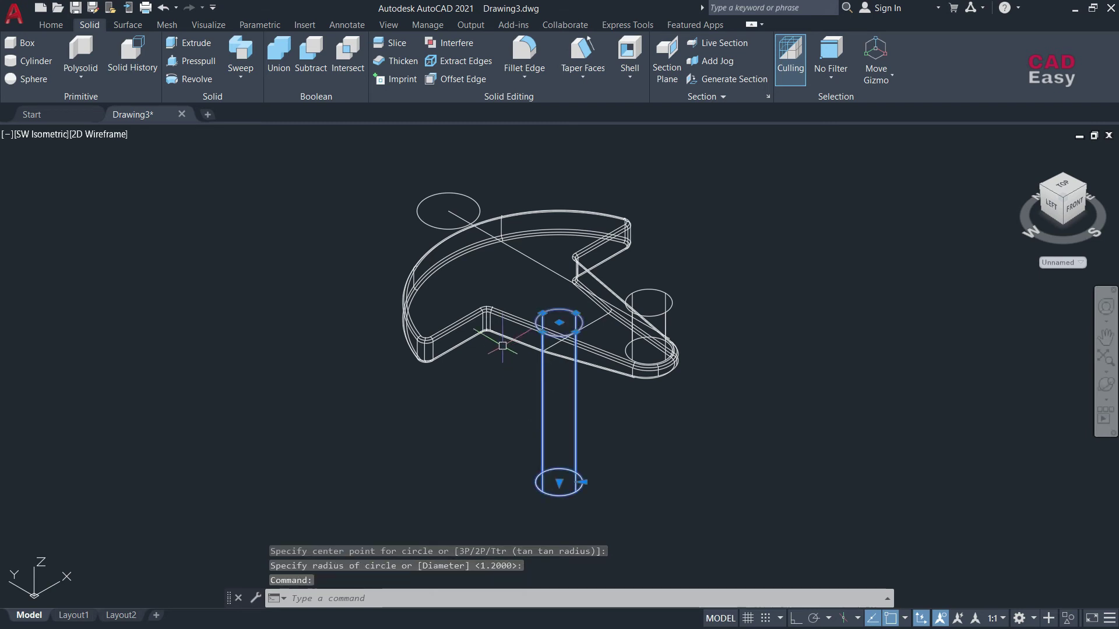
{"action": "left_click", "coordinate": [490, 315]}
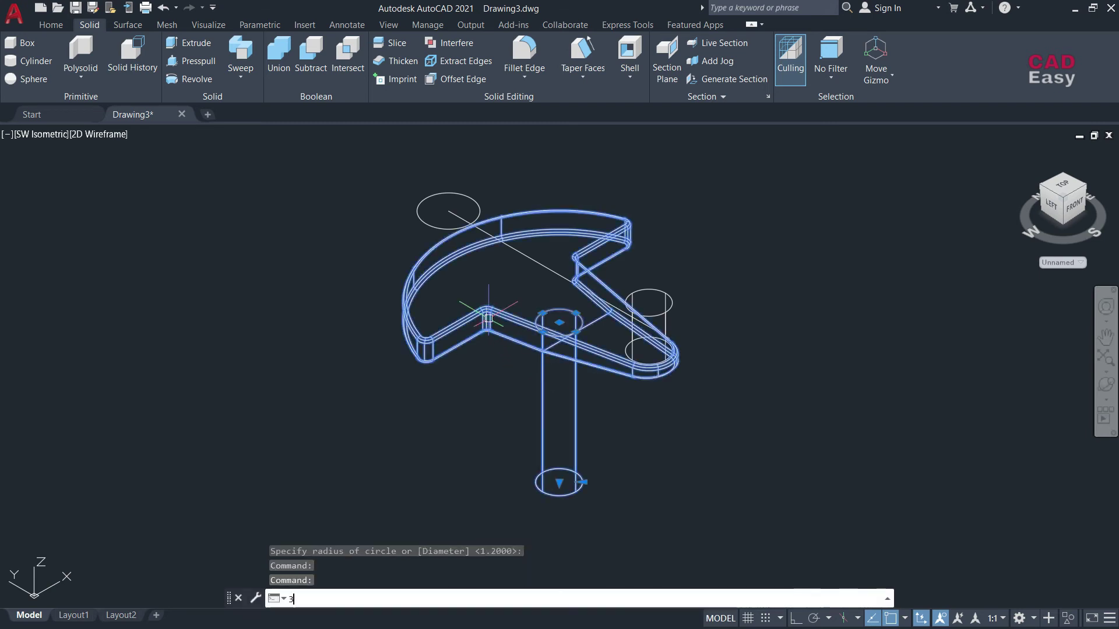
Mirror the shaft and web about the circle with 3DMIRROR, then erase the circle and line.
{"action": "type", "text": "3dmirror"}
{"action": "key", "text": "Return"}
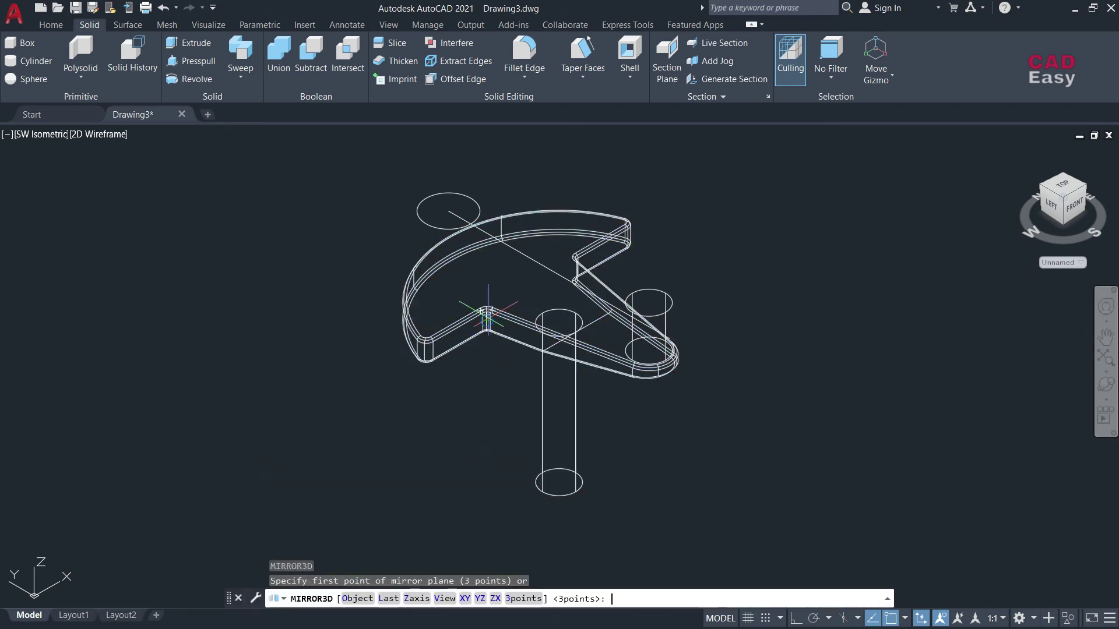
{"action": "key", "text": "Return"}
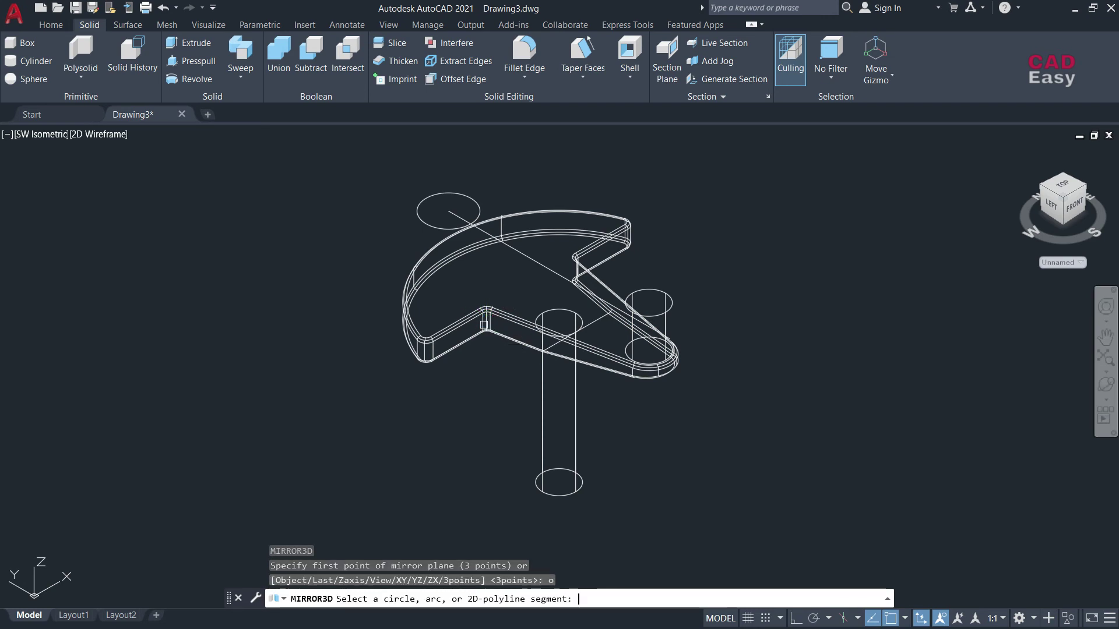
{"action": "left_click", "coordinate": [423, 198]}
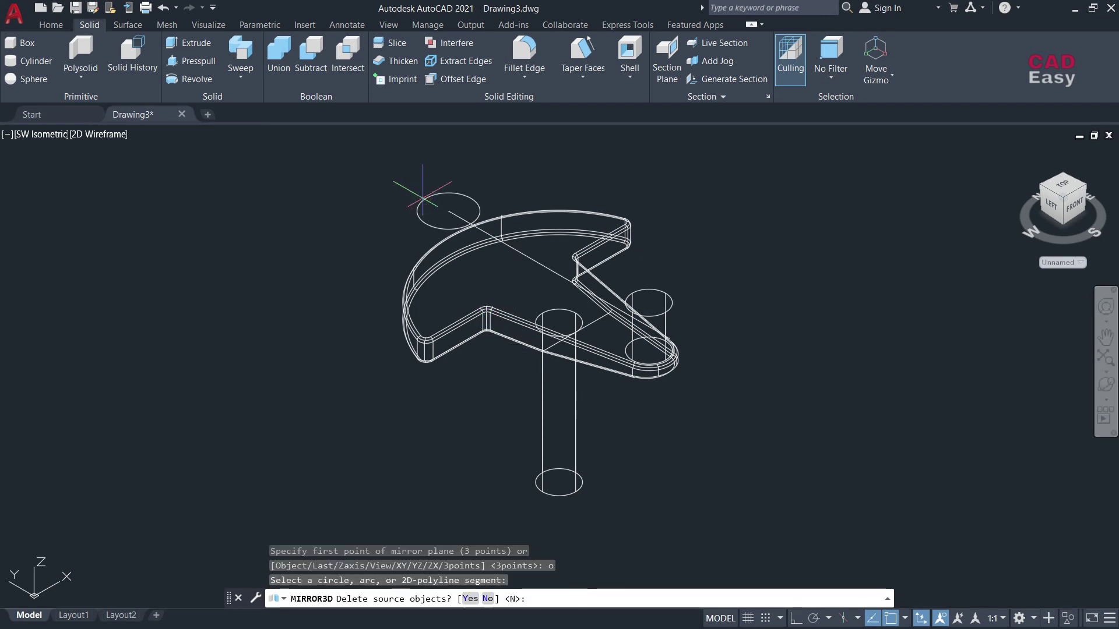
{"action": "type", "text": "n"}
{"action": "key", "text": "Return"}
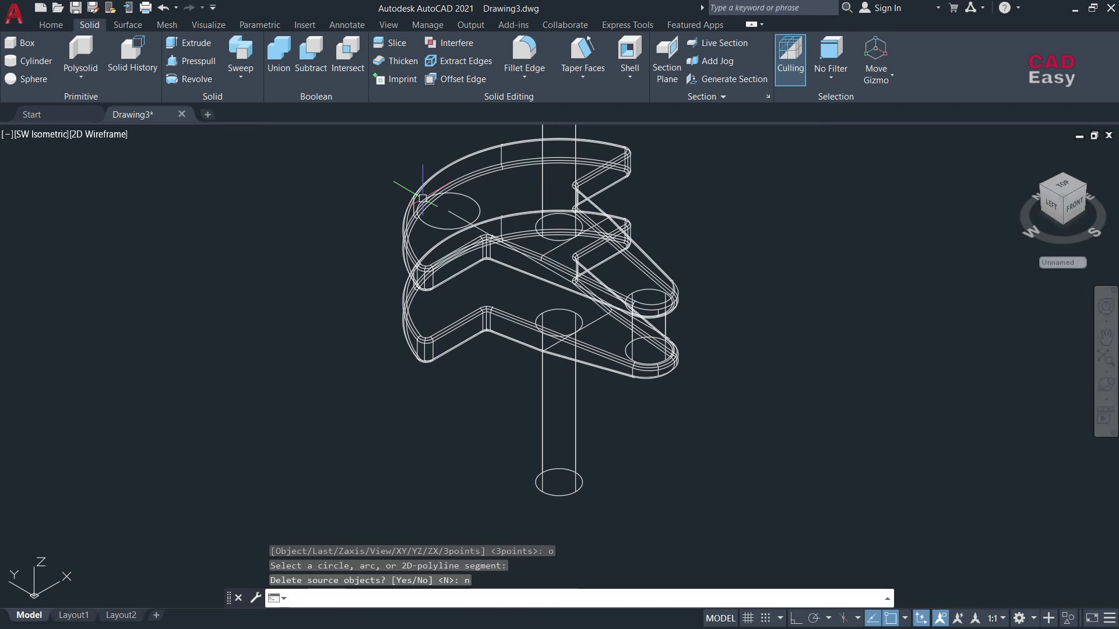
{"action": "left_click", "coordinate": [434, 195]}
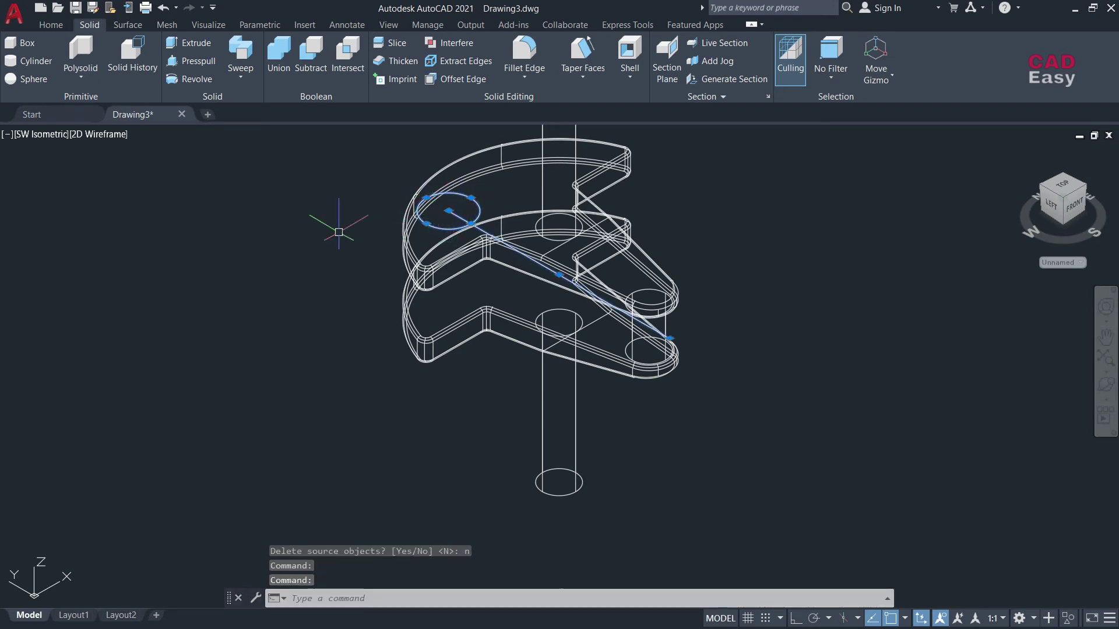
{"action": "key", "text": "Delete"}
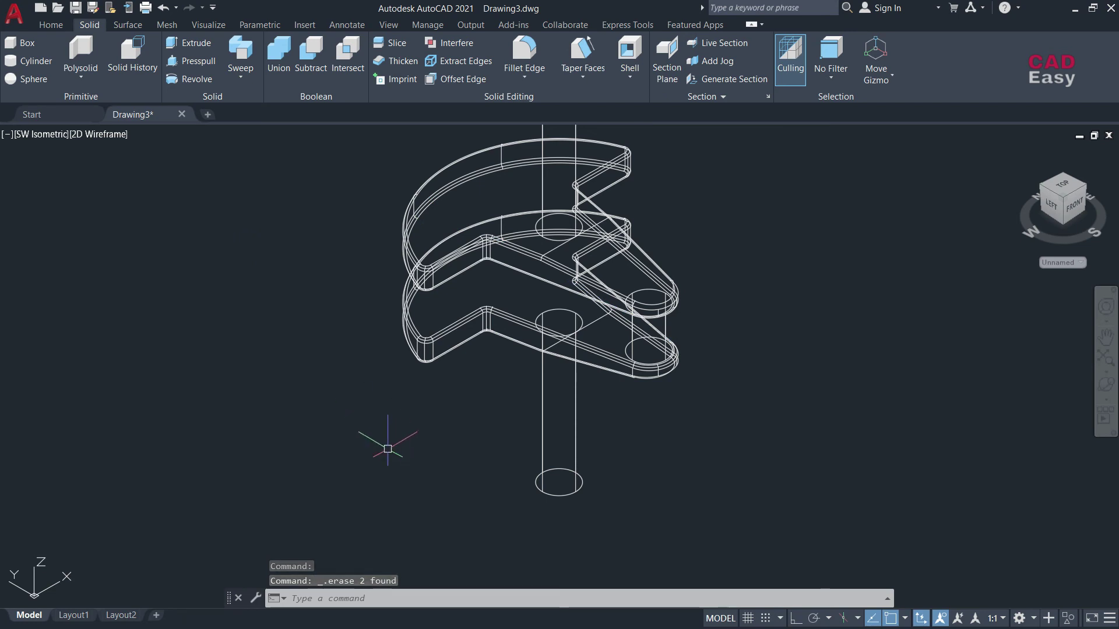
Draw a 1.5-radius circle centred on the lower crank-pin boss.
{"action": "type", "text": "c"}
{"action": "key", "text": "Return"}
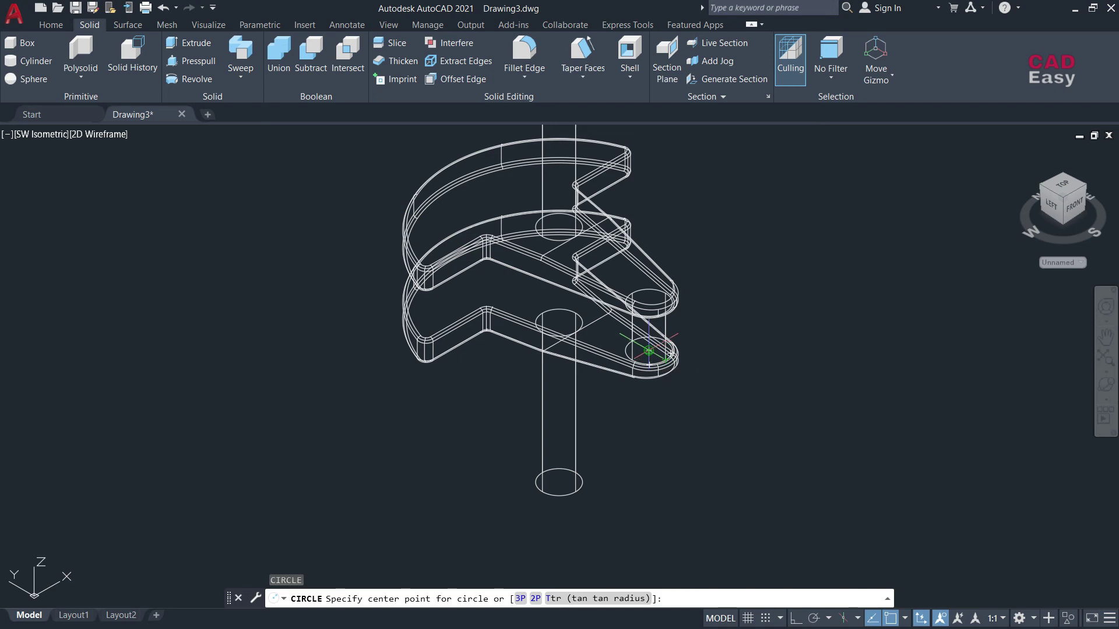
{"action": "left_click", "coordinate": [649, 350]}
{"action": "type", "text": "1.5"}
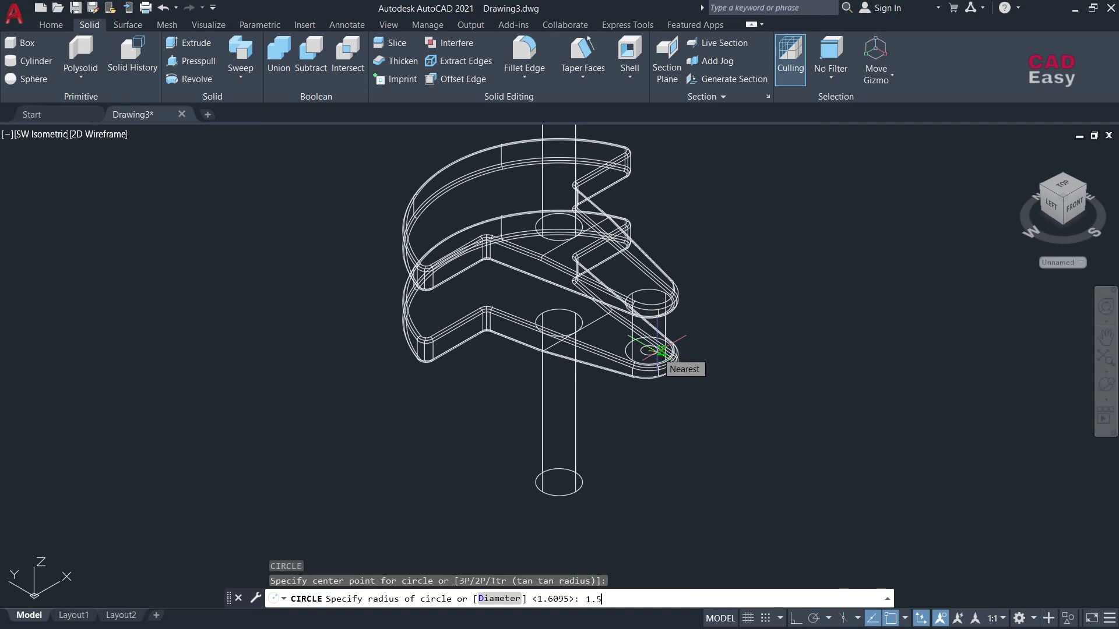
{"action": "key", "text": "Return"}
Copy the circle 3 units straight up onto the upper boss with Ortho on.
{"action": "left_click", "coordinate": [657, 352]}
{"action": "type", "text": "co"}
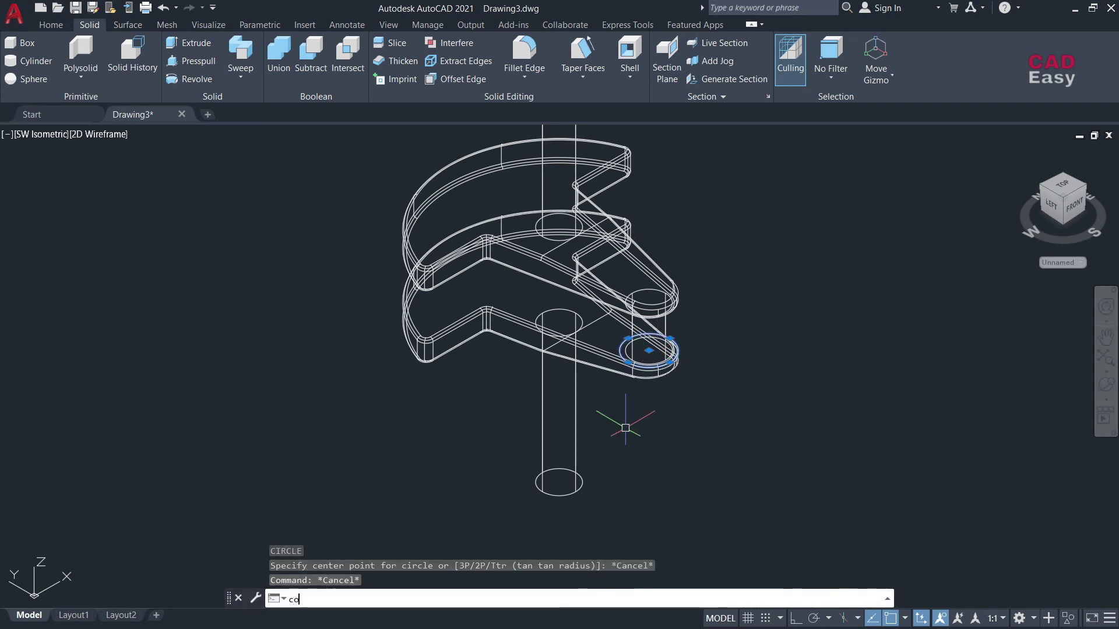
{"action": "key", "text": "Return"}
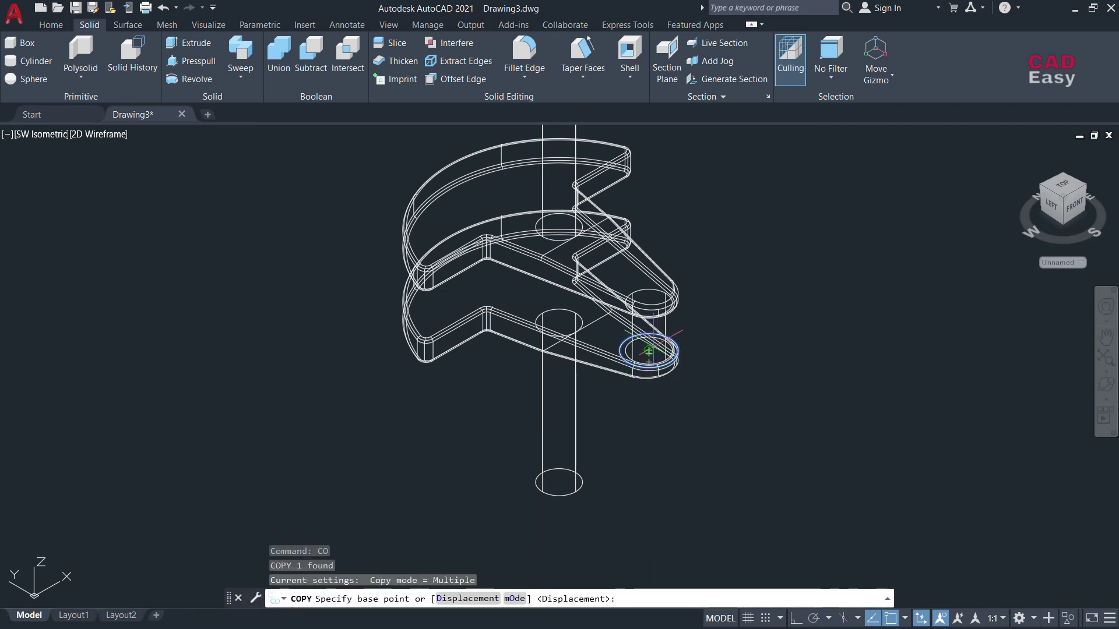
{"action": "left_click", "coordinate": [649, 351]}
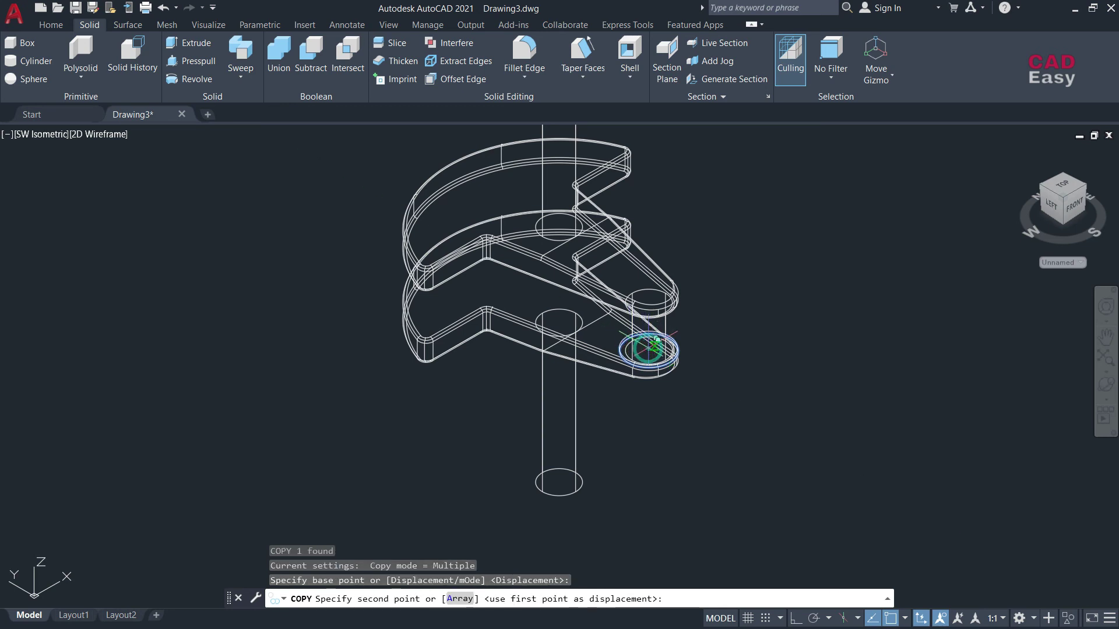
{"action": "type", "text": "3"}
{"action": "key", "text": "Return"}
{"action": "key", "text": "ctrl+z"}
{"action": "key", "text": "F8"}
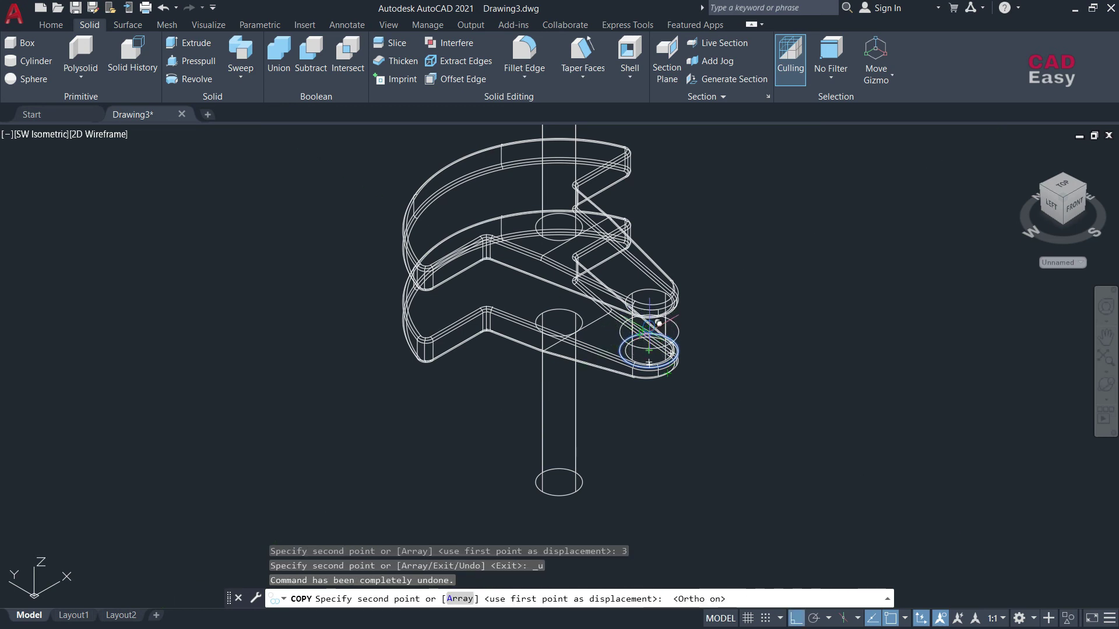
{"action": "type", "text": "3"}
{"action": "key", "text": "Return"}
{"action": "key", "text": "Escape"}
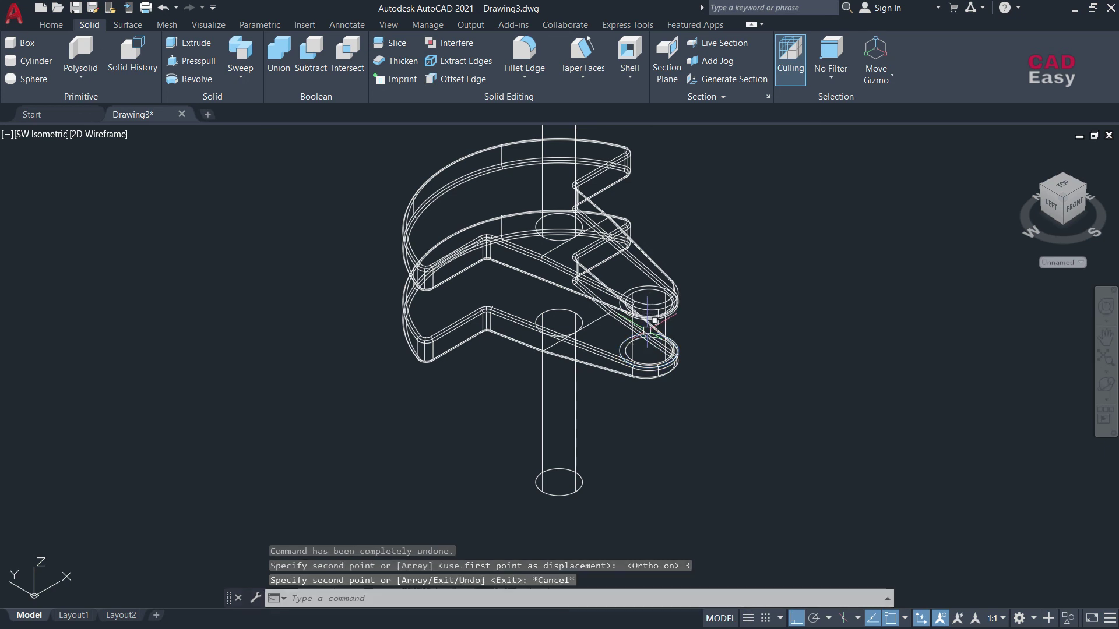
{"action": "key", "text": "Escape"}
{"action": "key", "text": "Escape"}
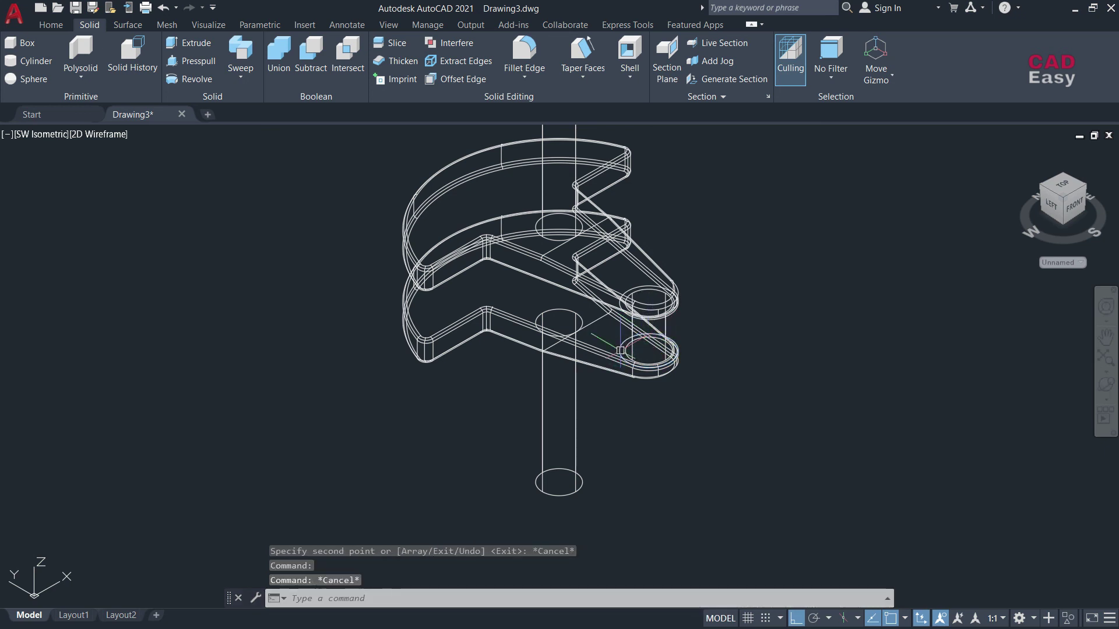
Extrude the lower circle 0.2 and the upper circle -0.2 into thin discs.
{"action": "left_click", "coordinate": [195, 43]}
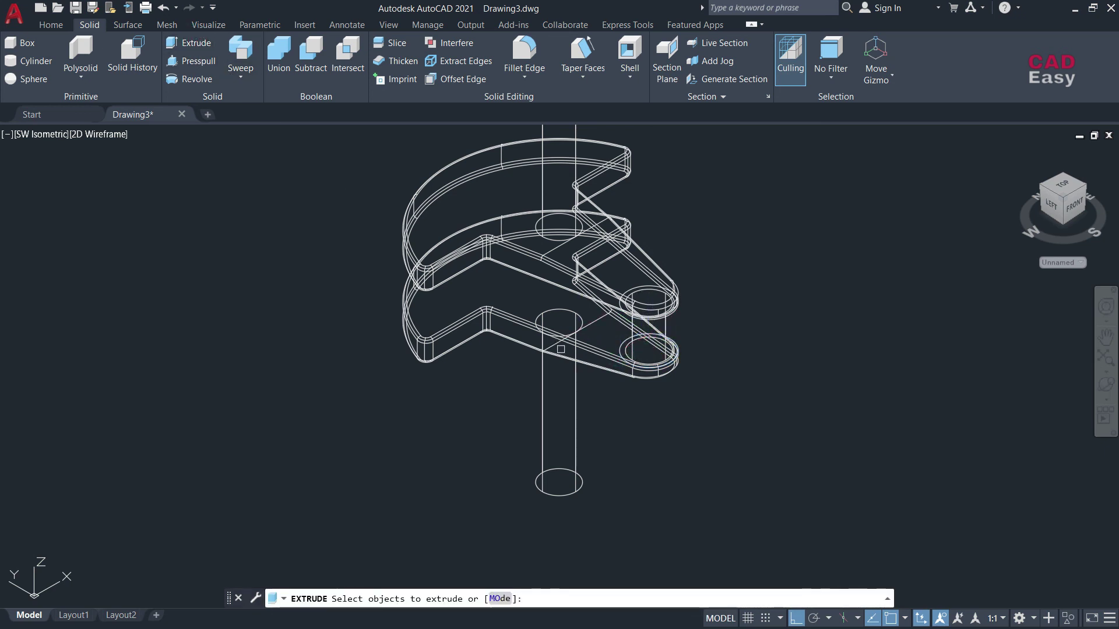
{"action": "left_click", "coordinate": [625, 337]}
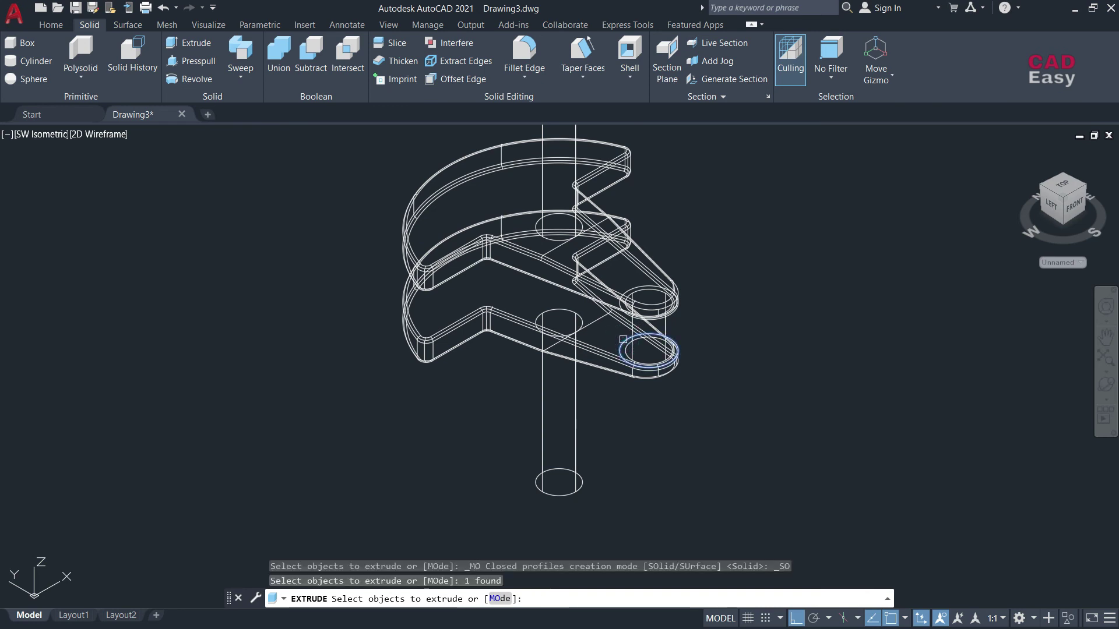
{"action": "key", "text": "Return"}
{"action": "key", "text": "Return"}
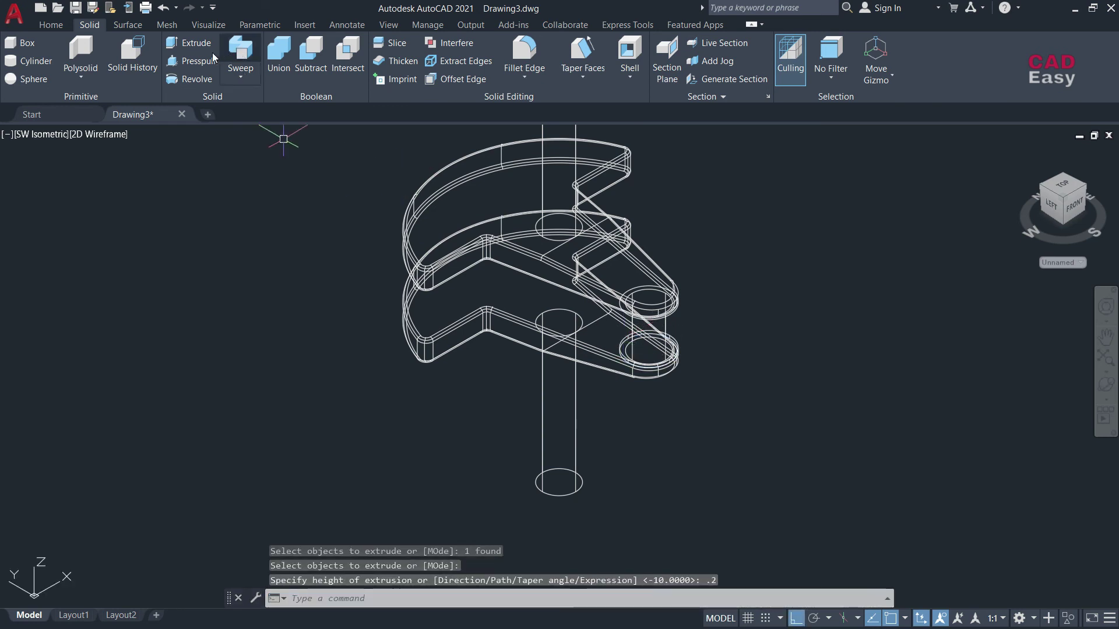
{"action": "left_click", "coordinate": [196, 44]}
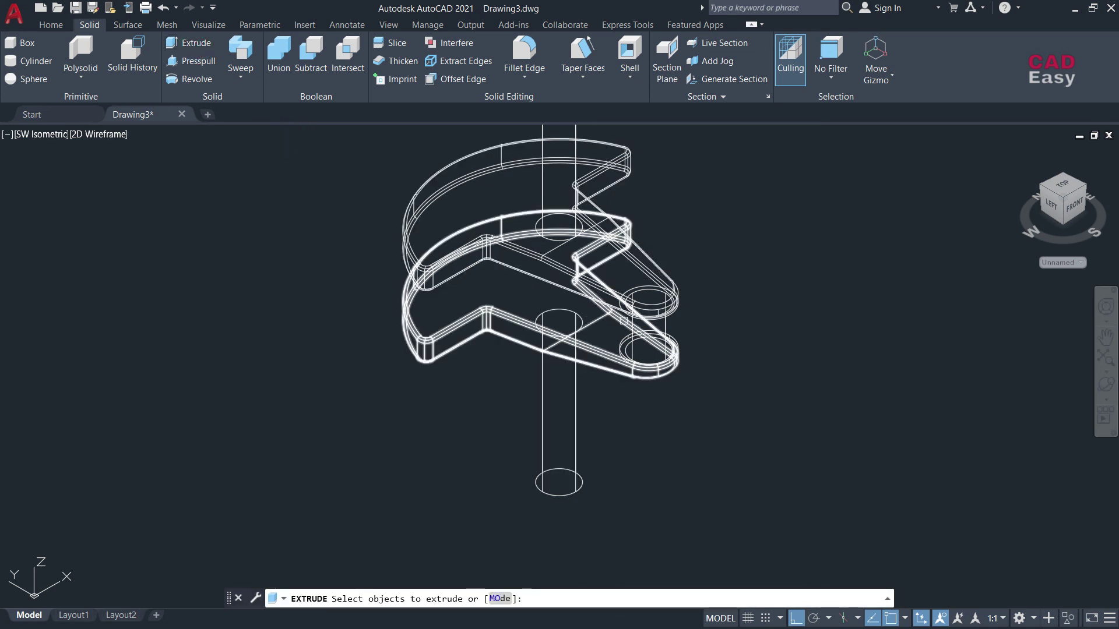
{"action": "left_click", "coordinate": [631, 319]}
{"action": "key", "text": "Return"}
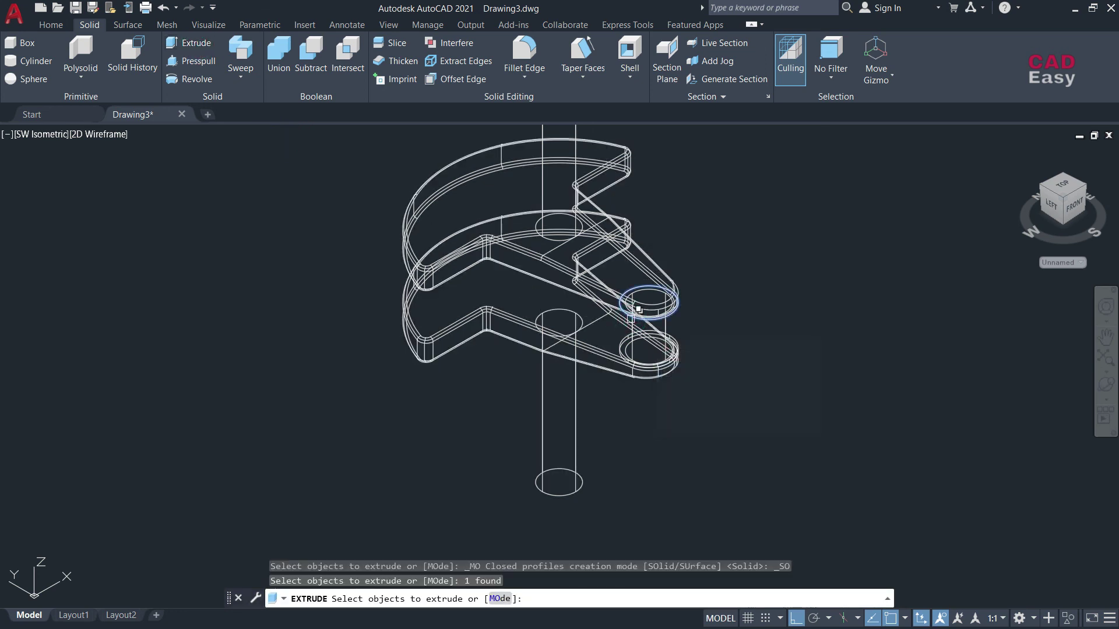
{"action": "key", "text": "Return"}
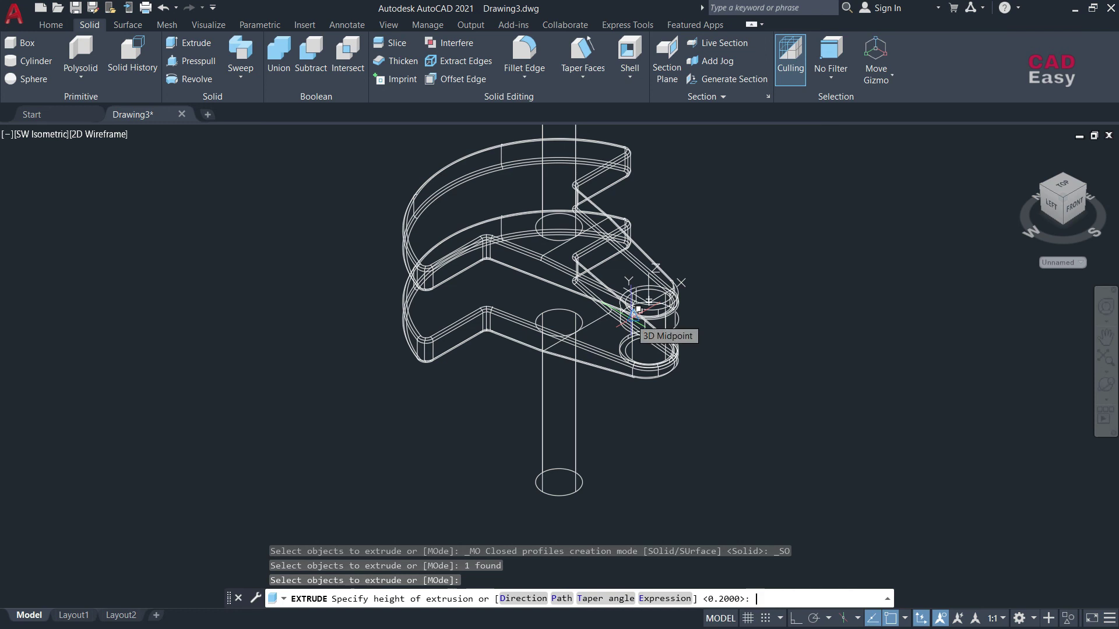
{"action": "type", "text": "-.2"}
{"action": "key", "text": "Return"}
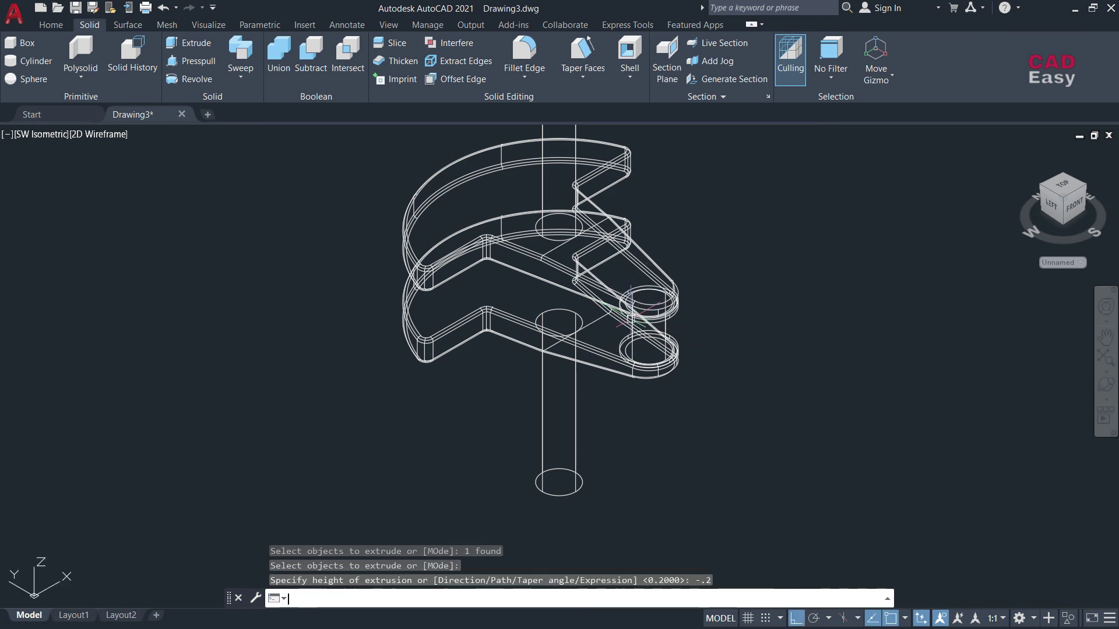
{"action": "key", "text": "Escape"}
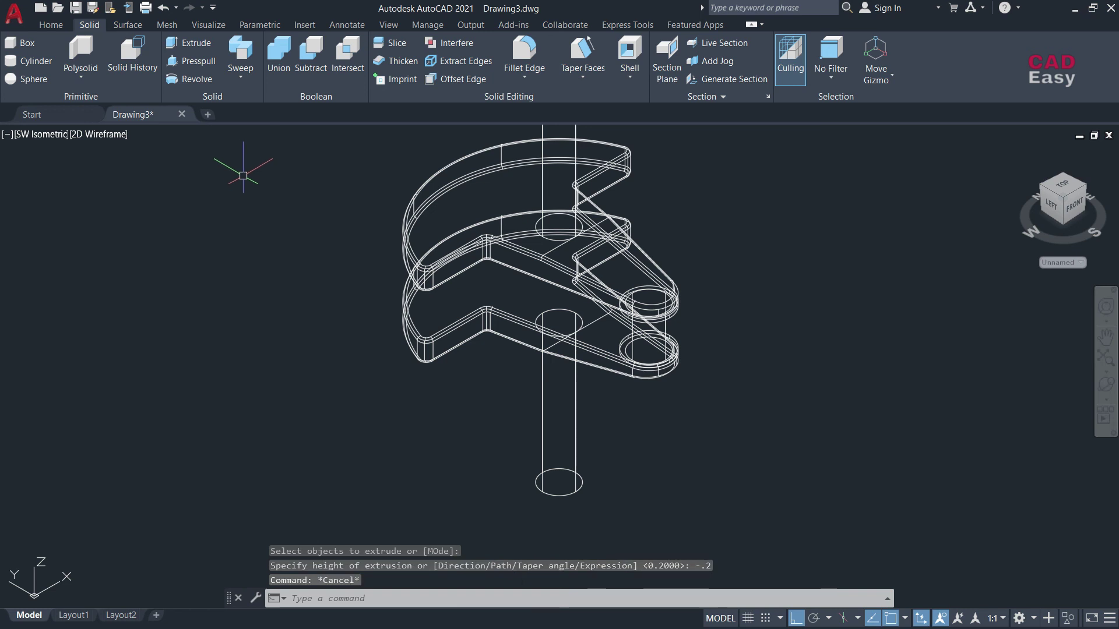
Shade the crankshaft in the Realistic visual style and free-orbit it to a side-on view.
{"action": "left_click", "coordinate": [111, 134]}
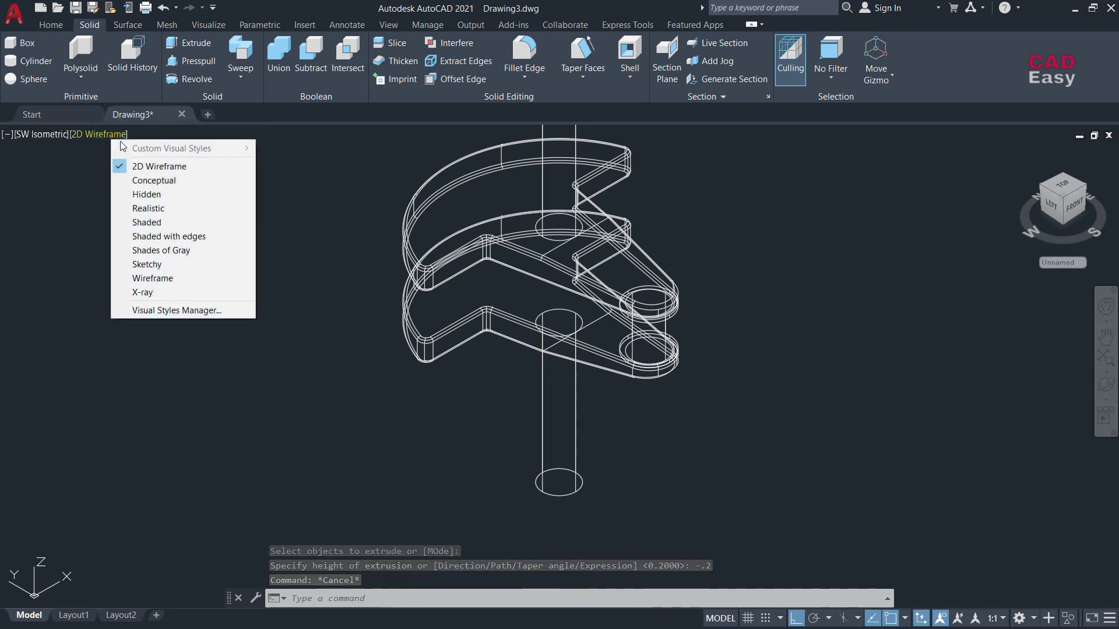
{"action": "left_click", "coordinate": [155, 208]}
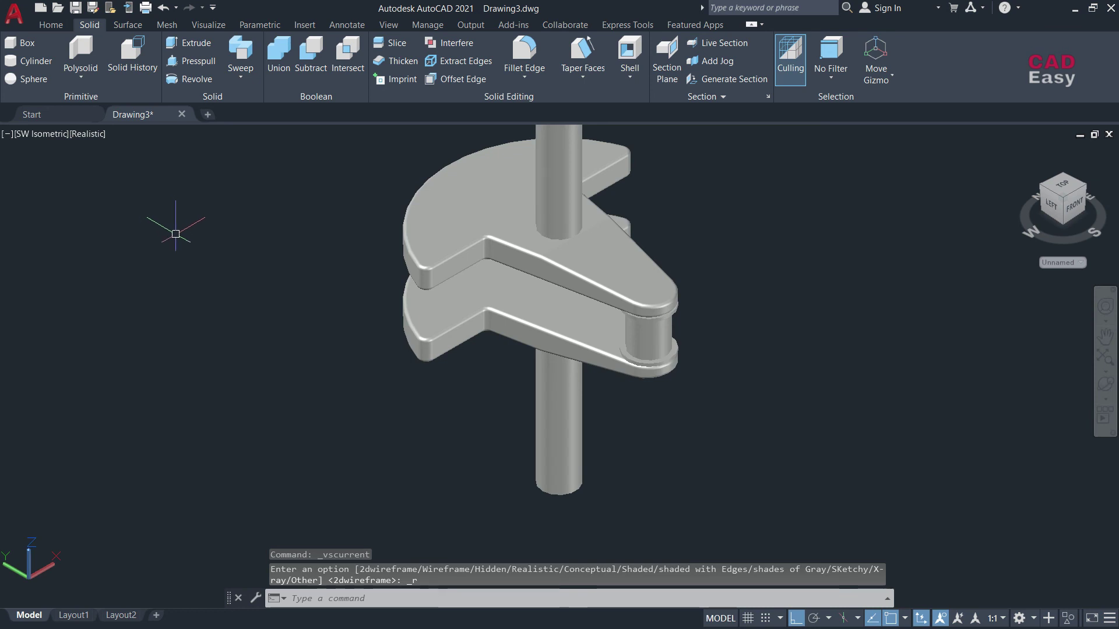
{"action": "left_click", "coordinate": [1106, 385]}
{"action": "mouse_move", "coordinate": [637, 220]}
{"action": "left_mouse_down"}
{"action": "mouse_move", "coordinate": [723, 390]}
{"action": "mouse_move", "coordinate": [751, 416]}
{"action": "left_mouse_up"}
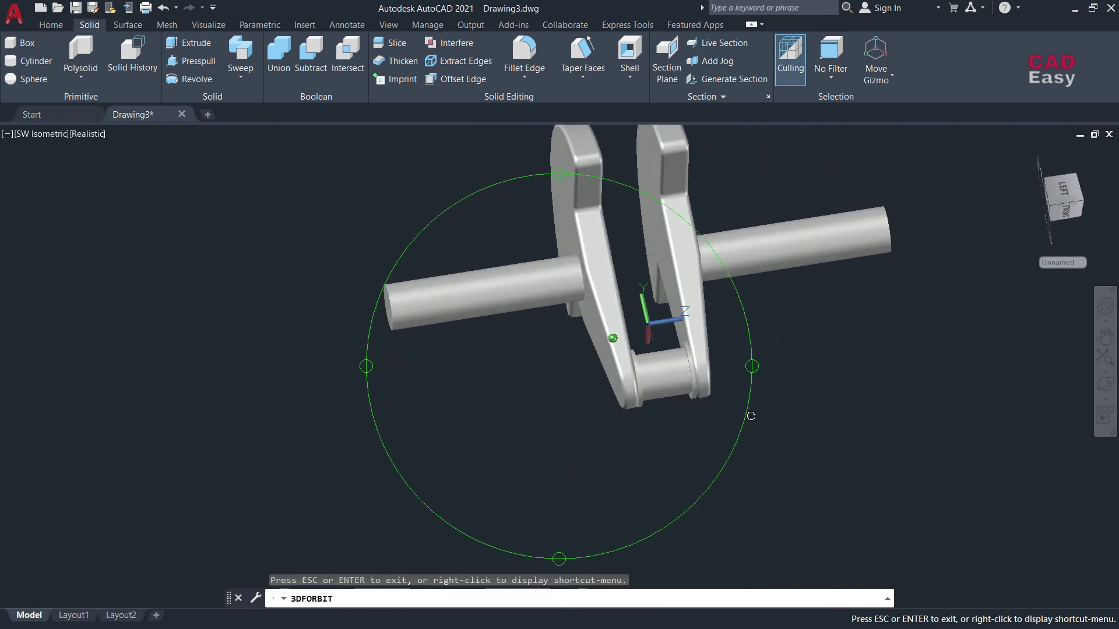
{"action": "key", "text": "Escape"}
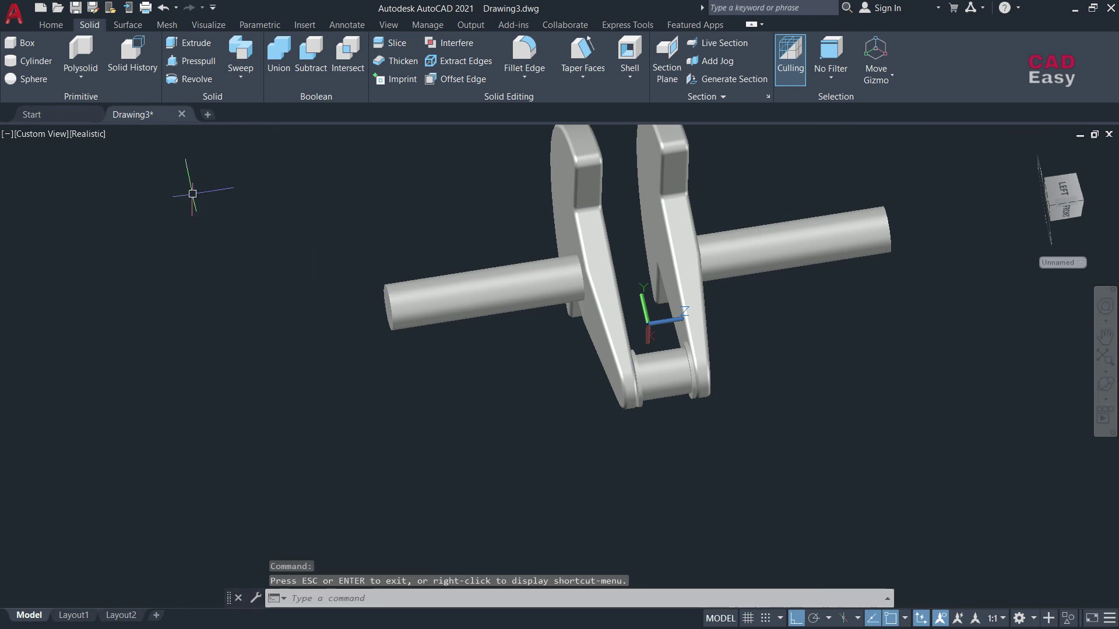
Pan the view to bring the crankshaft toward the centre of the screen.
{"action": "left_click", "coordinate": [208, 24]}
{"action": "type", "text": "p"}
{"action": "key", "text": "Return"}
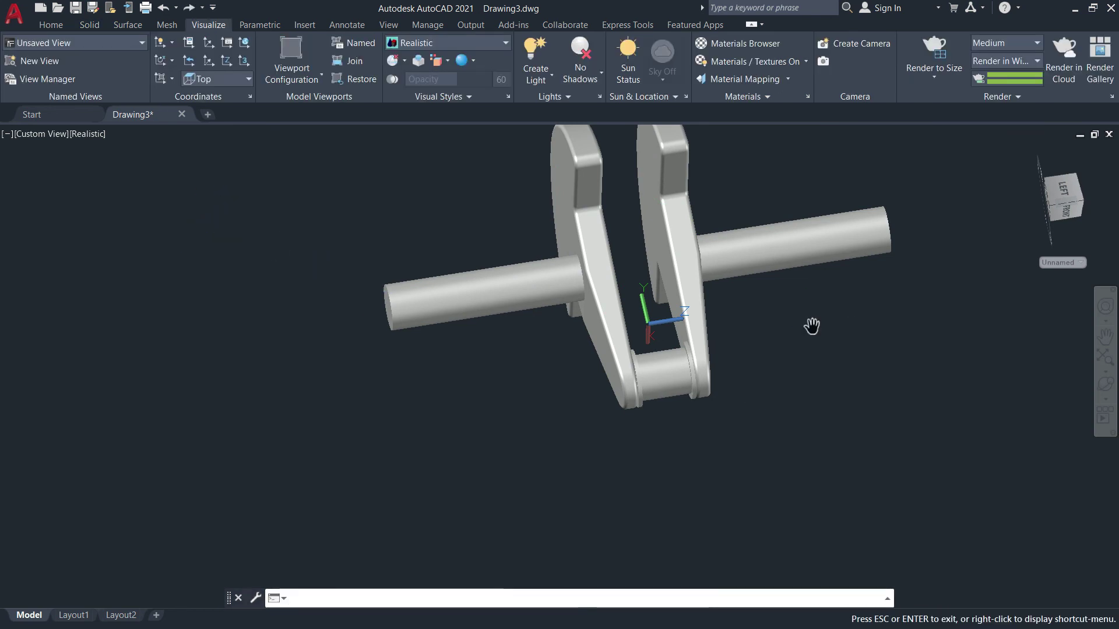
{"action": "left_click_drag", "start_coordinate": [809, 309], "coordinate": [704, 359]}
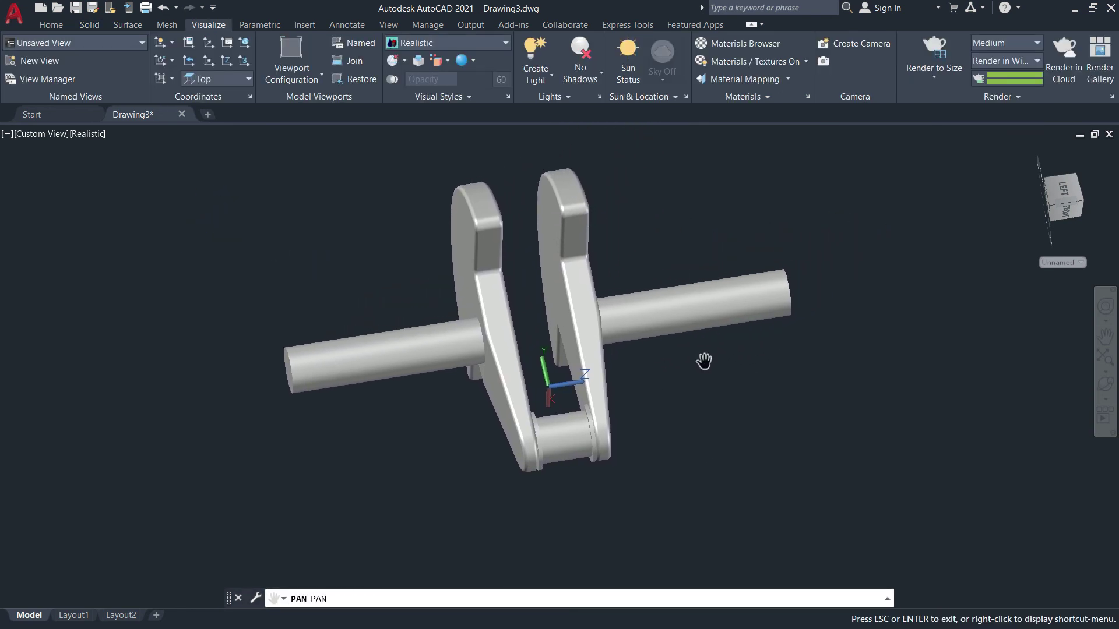
{"action": "key", "text": "Escape"}
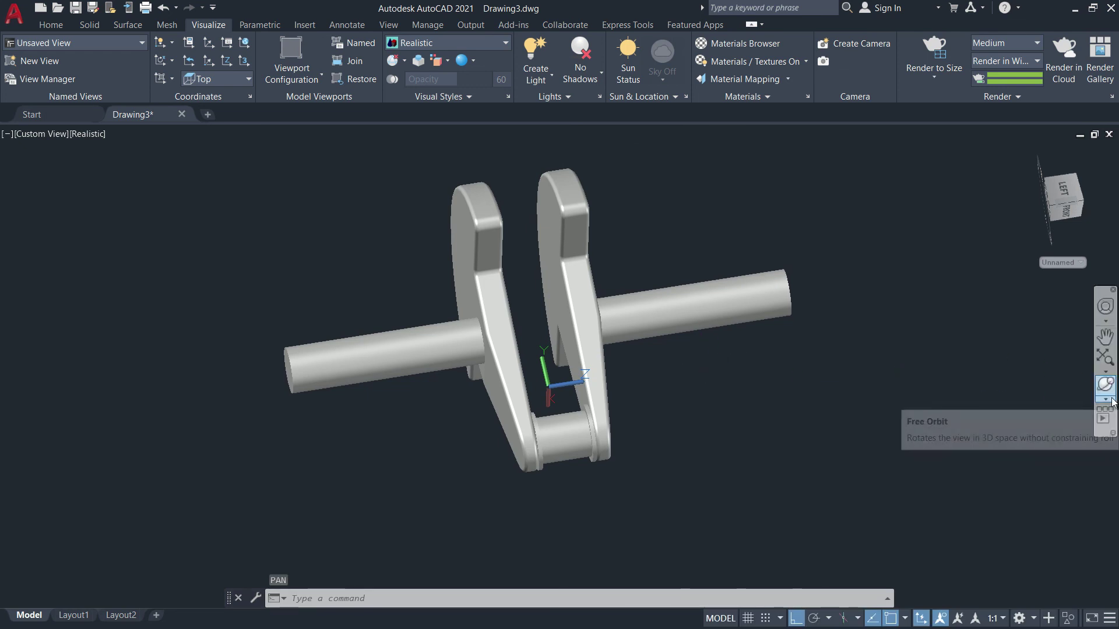
Set the crankshaft spinning with Continuous Orbit to inspect it from all sides.
{"action": "left_click", "coordinate": [1111, 401]}
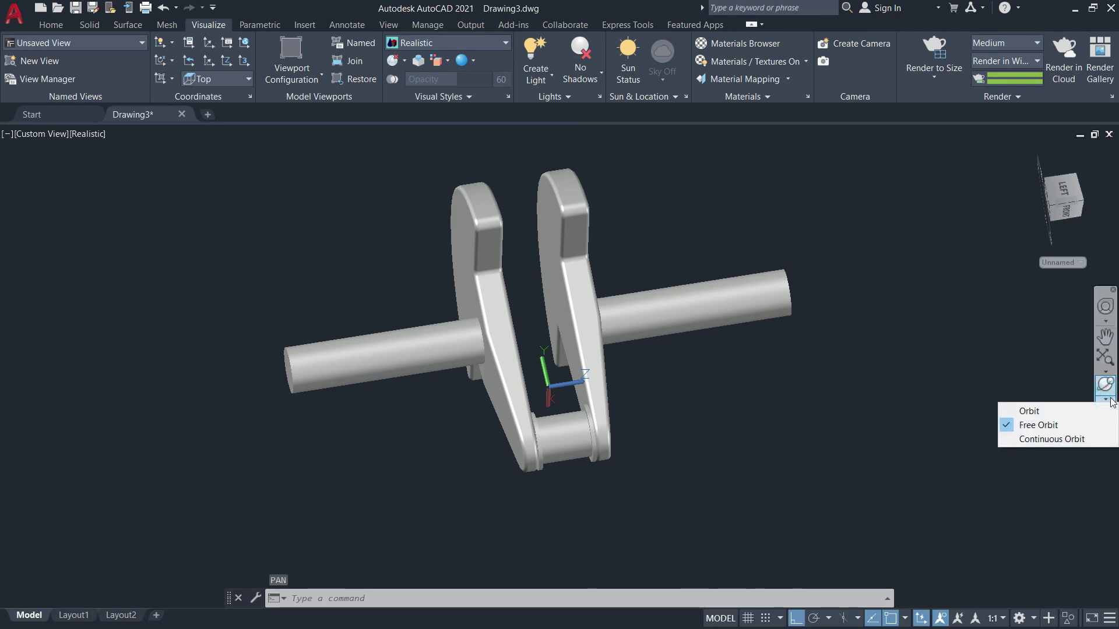
{"action": "left_click", "coordinate": [1072, 436]}
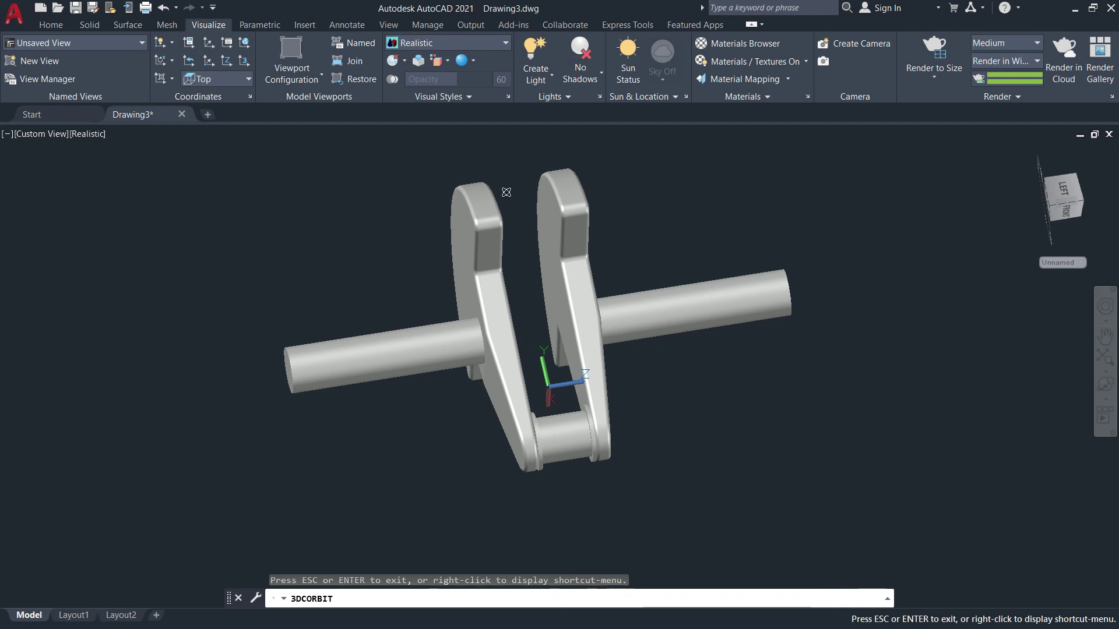
{"action": "left_click_drag", "start_coordinate": [505, 193], "coordinate": [510, 219]}
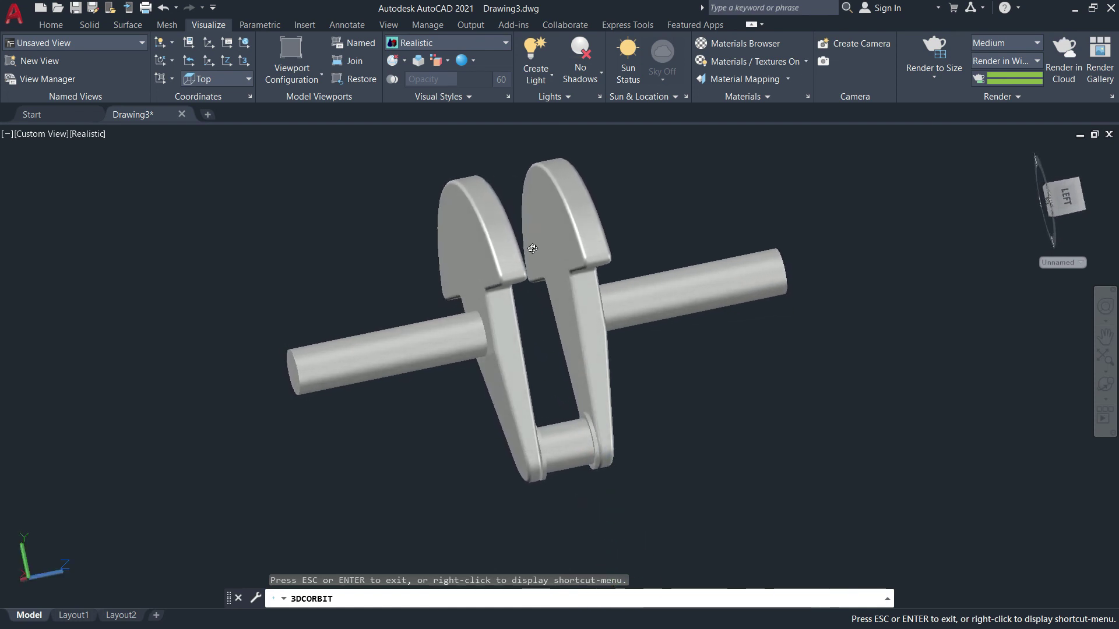